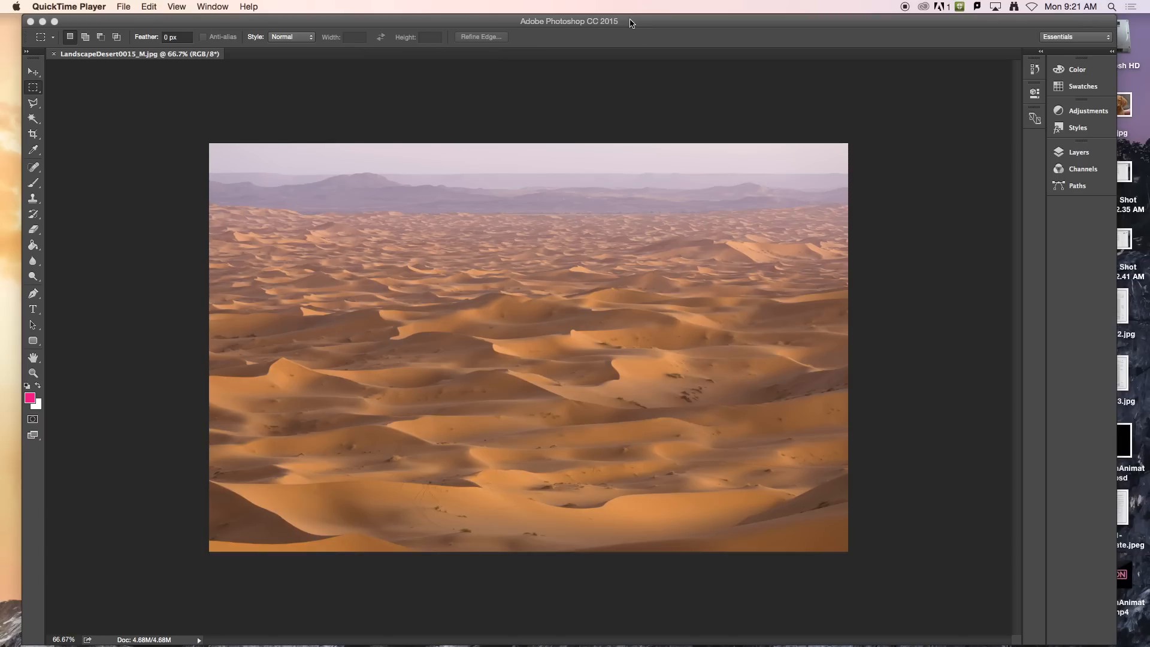
Step: Switch to Photoshop with the desert landscape image and show its layers
click(651, 21)
drag(627, 21, 633, 21)
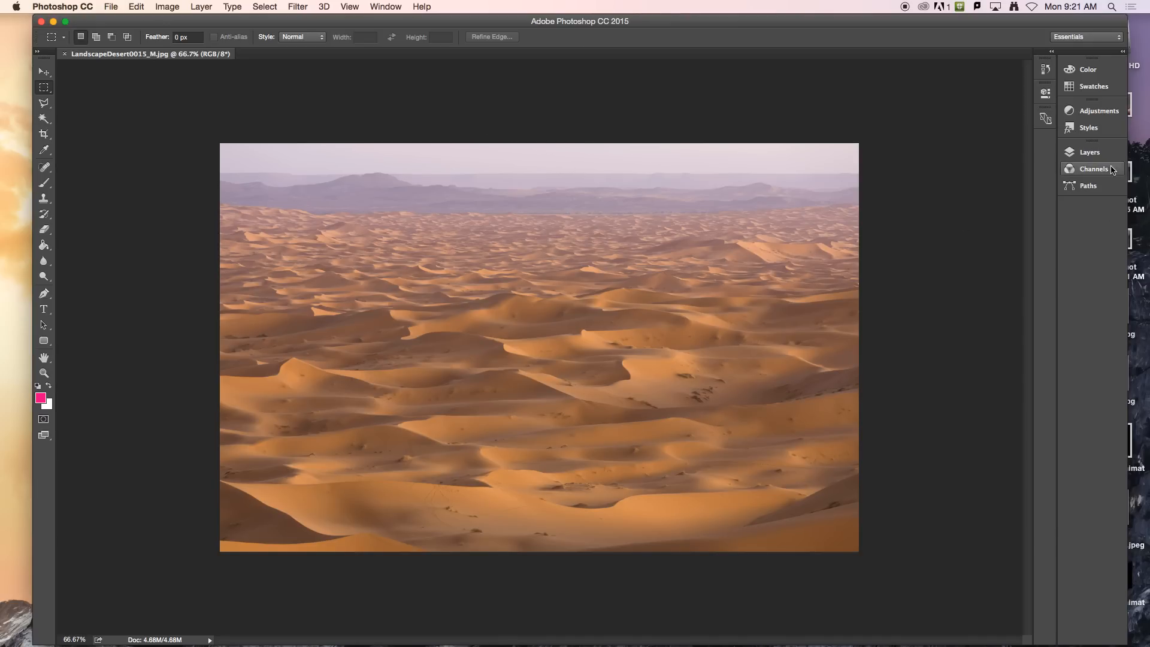
click(1090, 152)
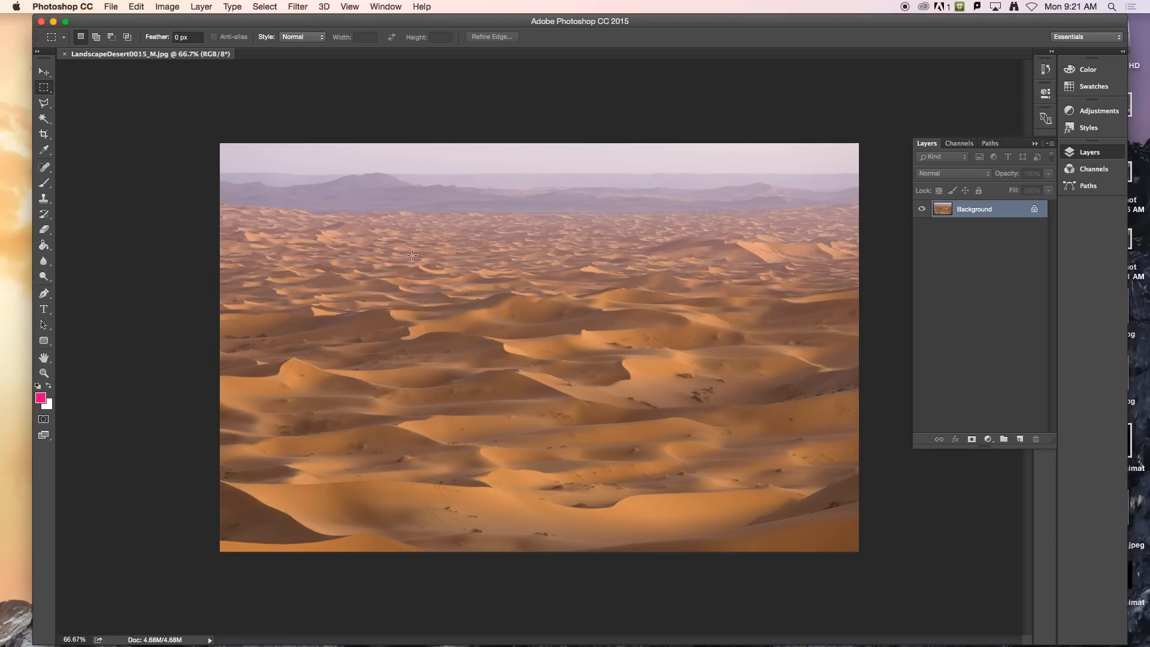
Step: Save the desert image in Photoshop format as LandscapeDesert0015_M.psd in the Crosby-CART101-Postcard folder
click(114, 8)
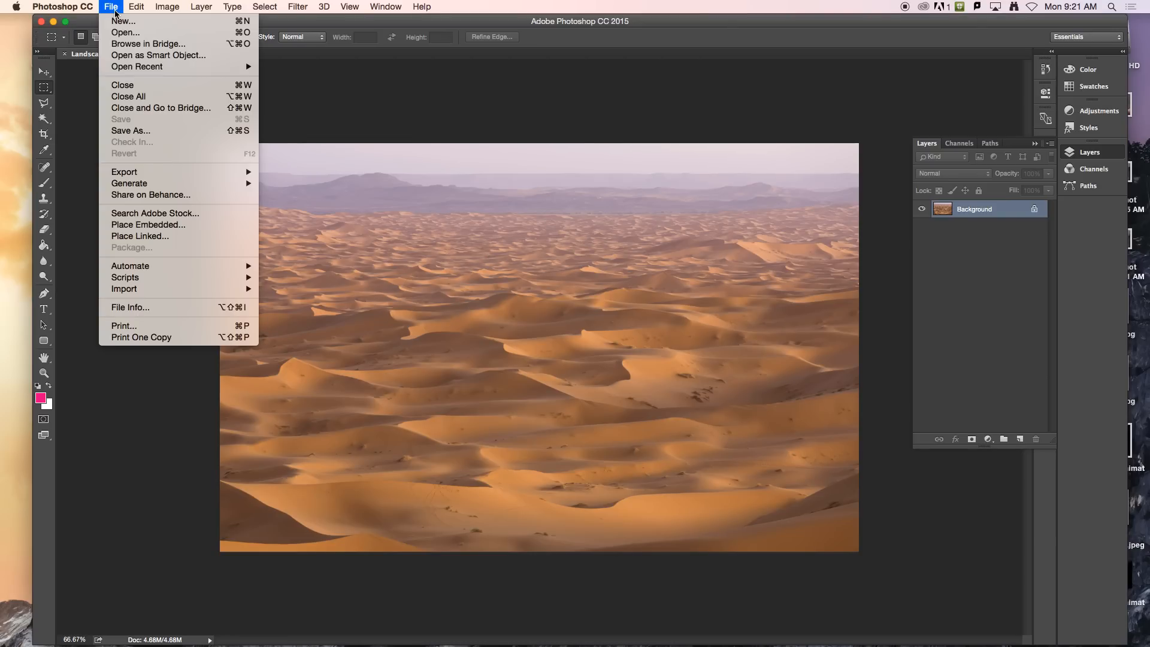
click(144, 130)
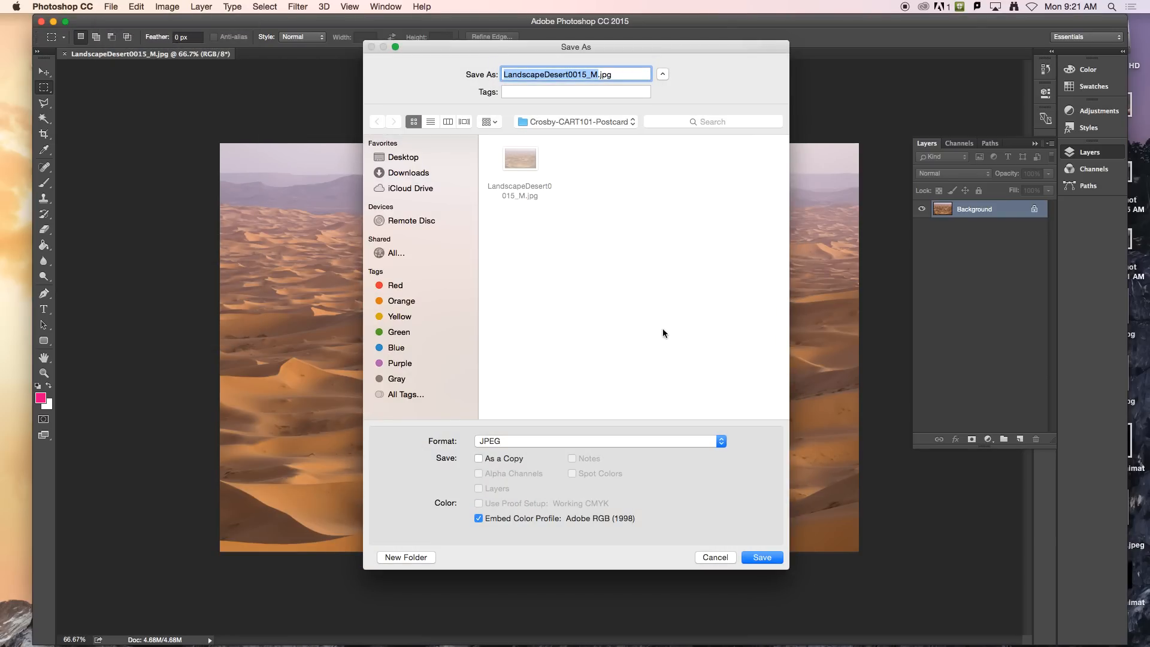
click(721, 441)
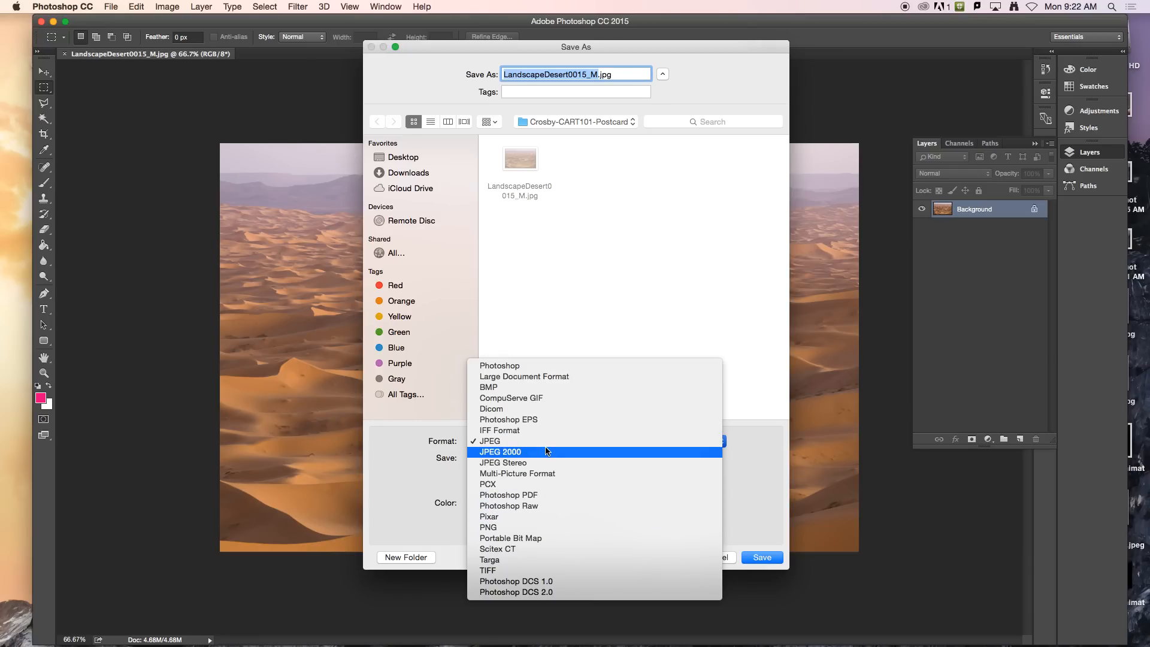
click(525, 365)
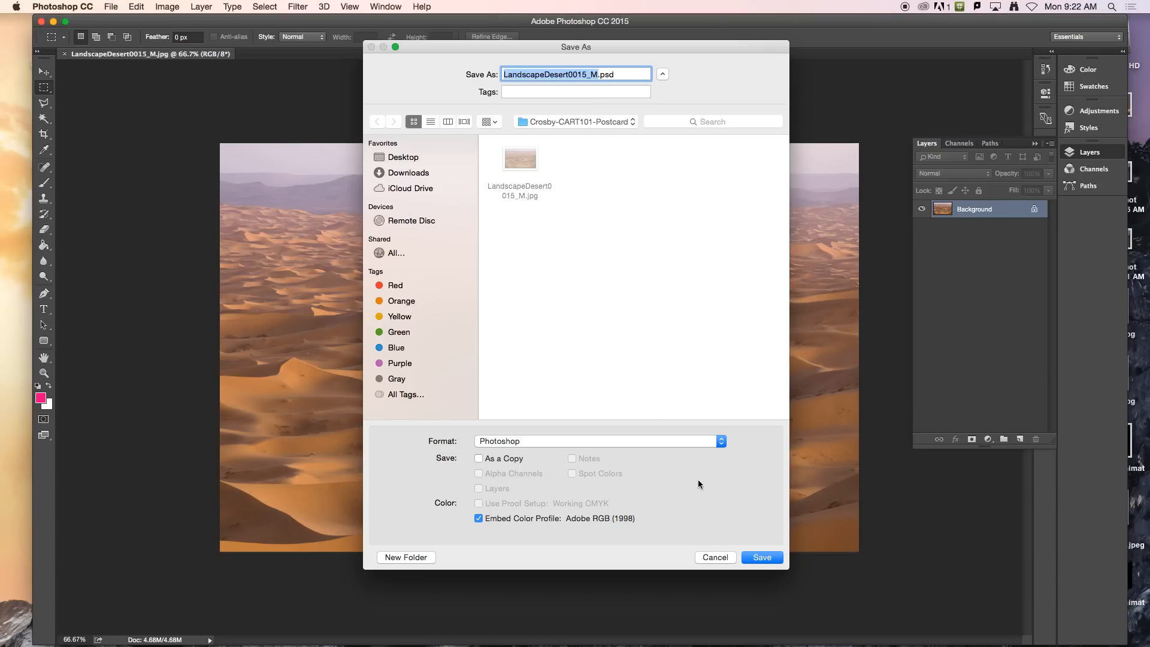
click(778, 560)
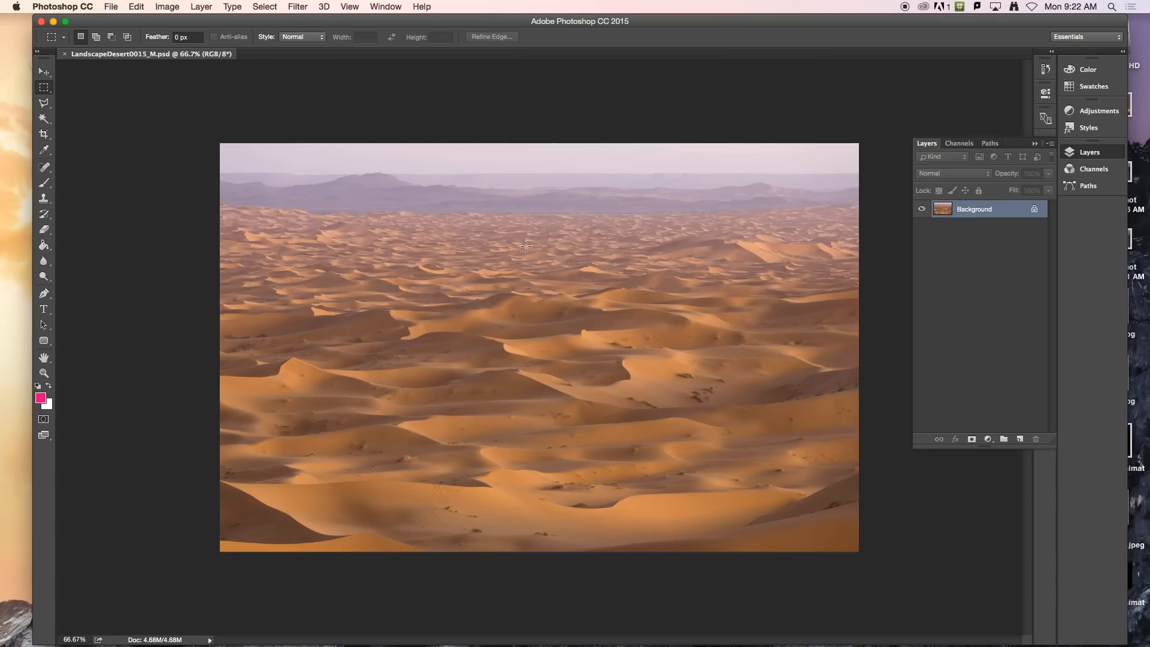
Step: Minimize the image window and move the Crosby-CART101-Postcard folder window to a lower spot on the desktop
click(54, 21)
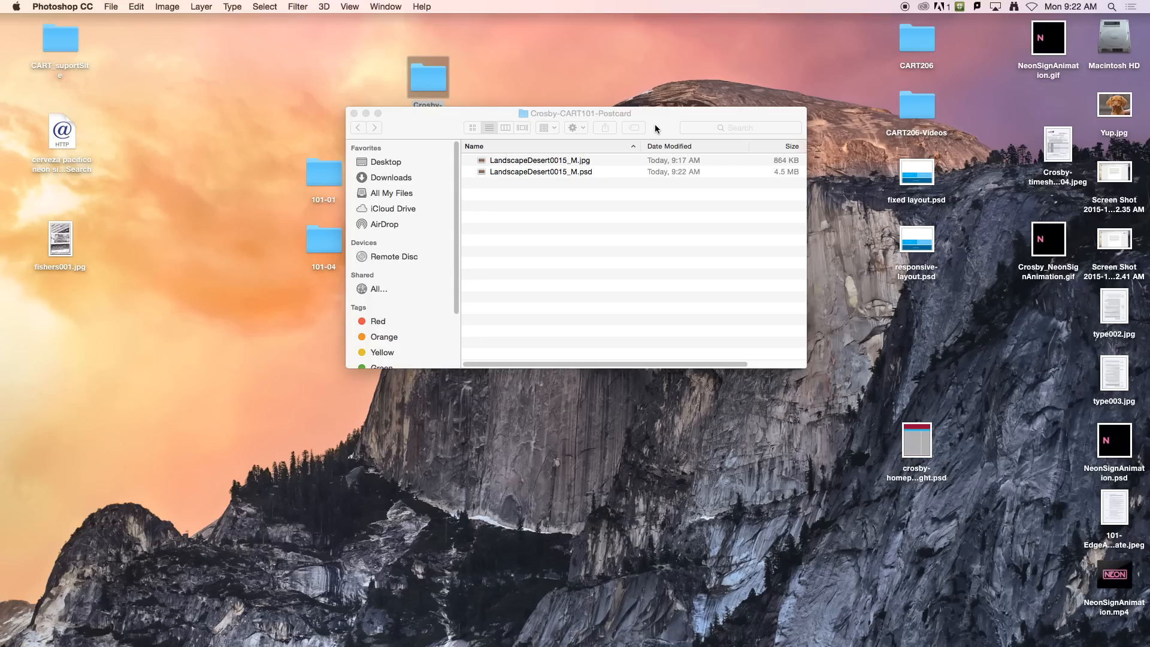
click(654, 120)
drag(656, 120, 523, 303)
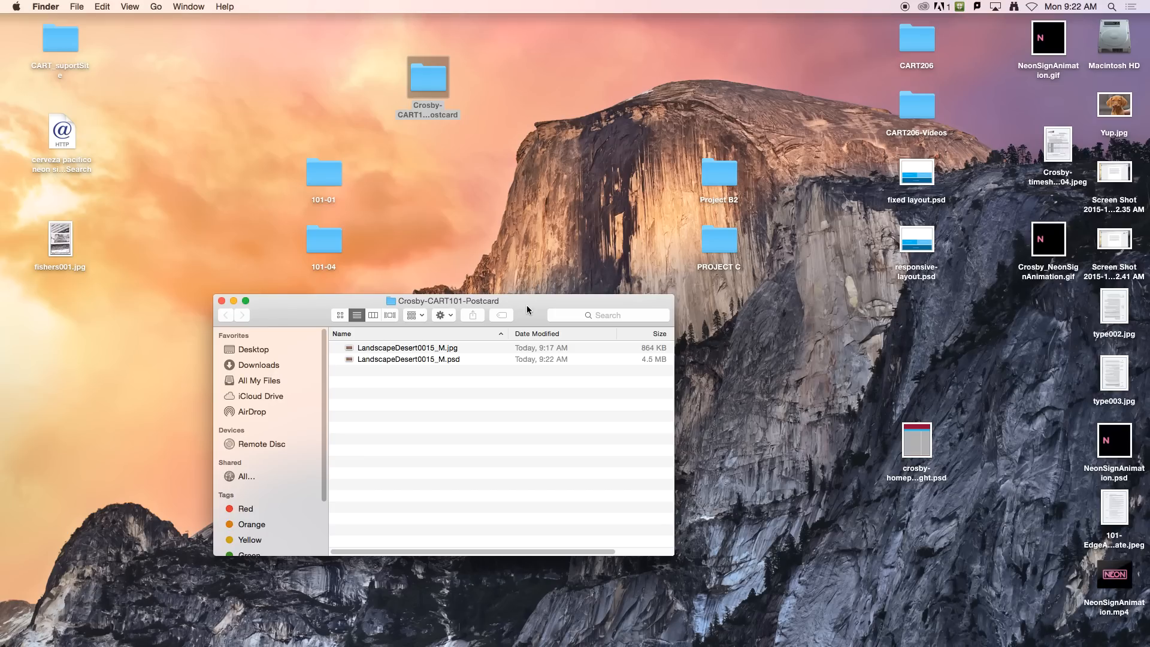
drag(527, 309, 487, 332)
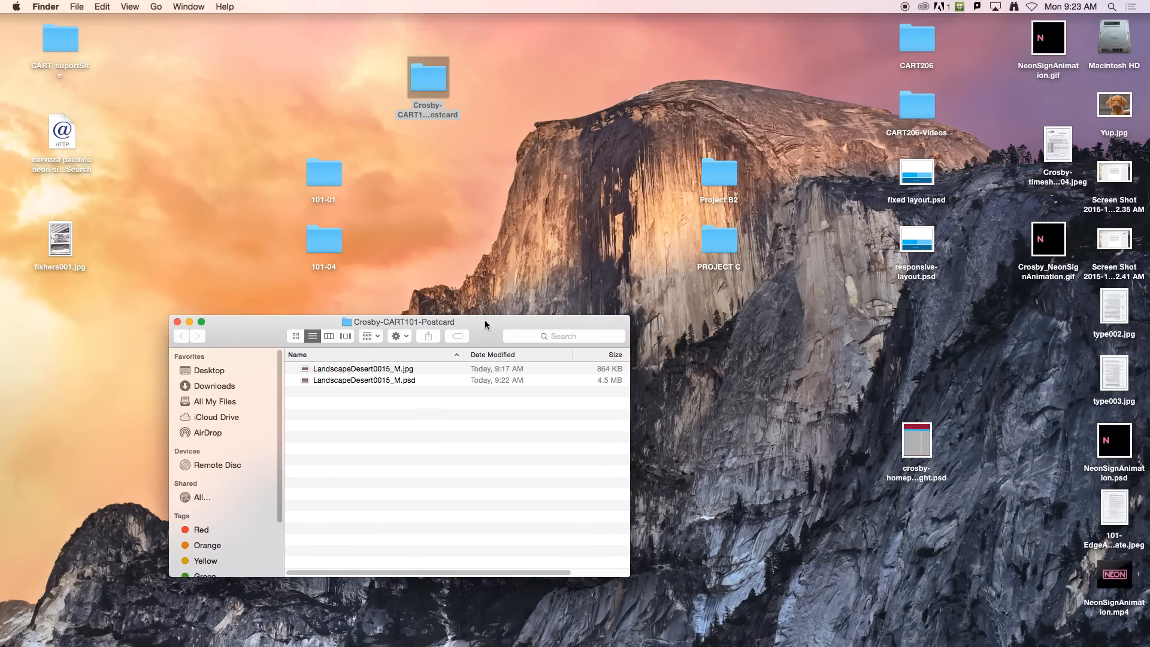
Step: Switch to Illustrator and start a new document named crosby-postcard
mouse_move(27, 279)
click(18, 235)
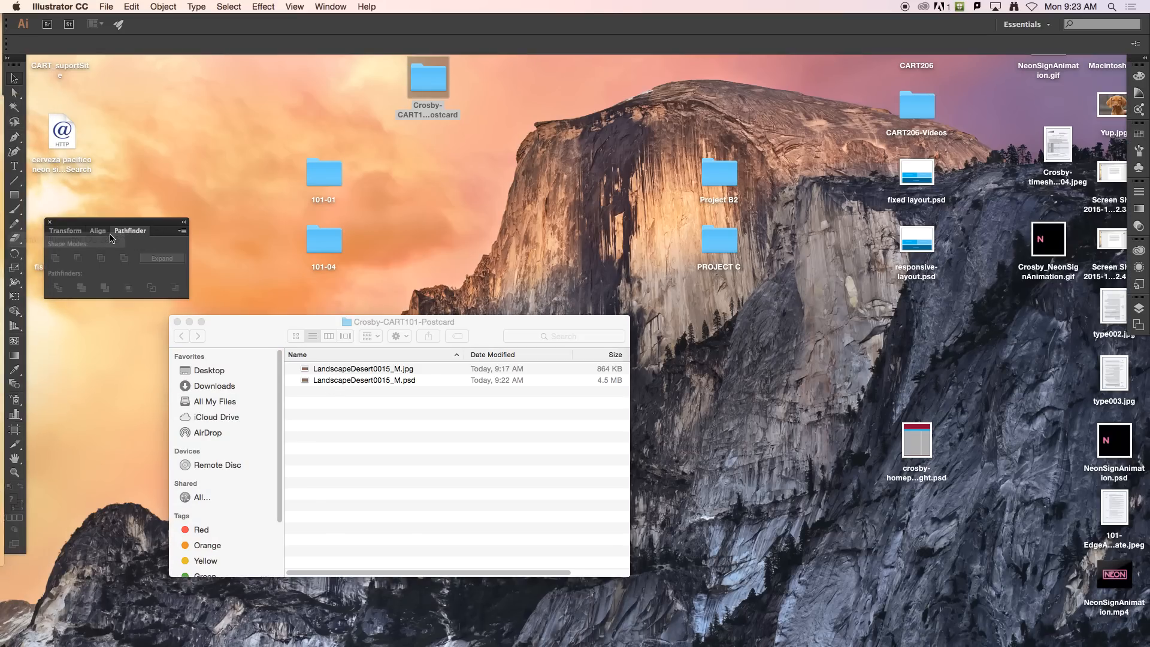
click(107, 7)
click(125, 21)
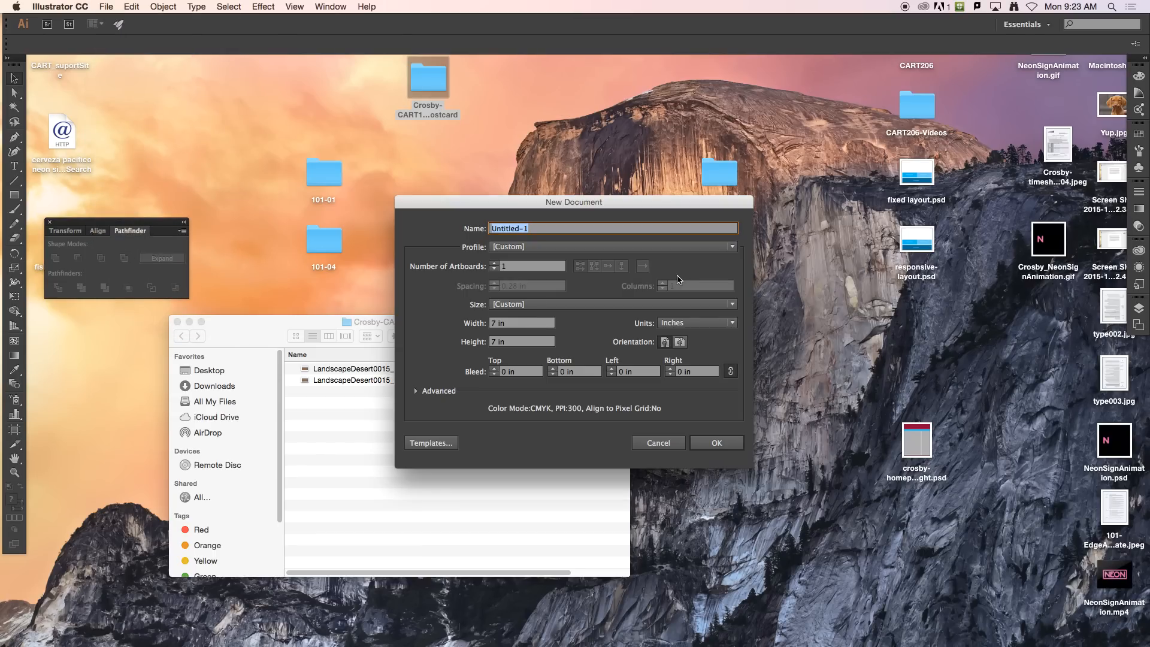
text(crosby-postcard)
Step: Set the new document's width to 6 in and height to 4 in, and create it
click(494, 324)
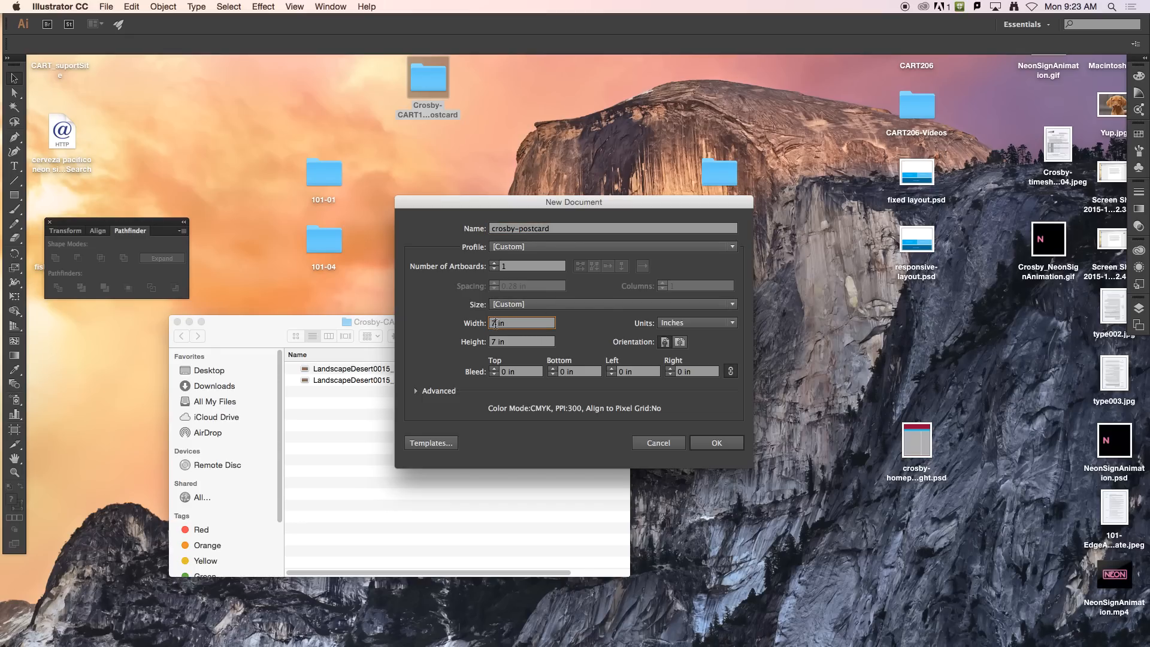
double_click(495, 323)
text(6)
click(495, 342)
double_click(495, 342)
text(4)
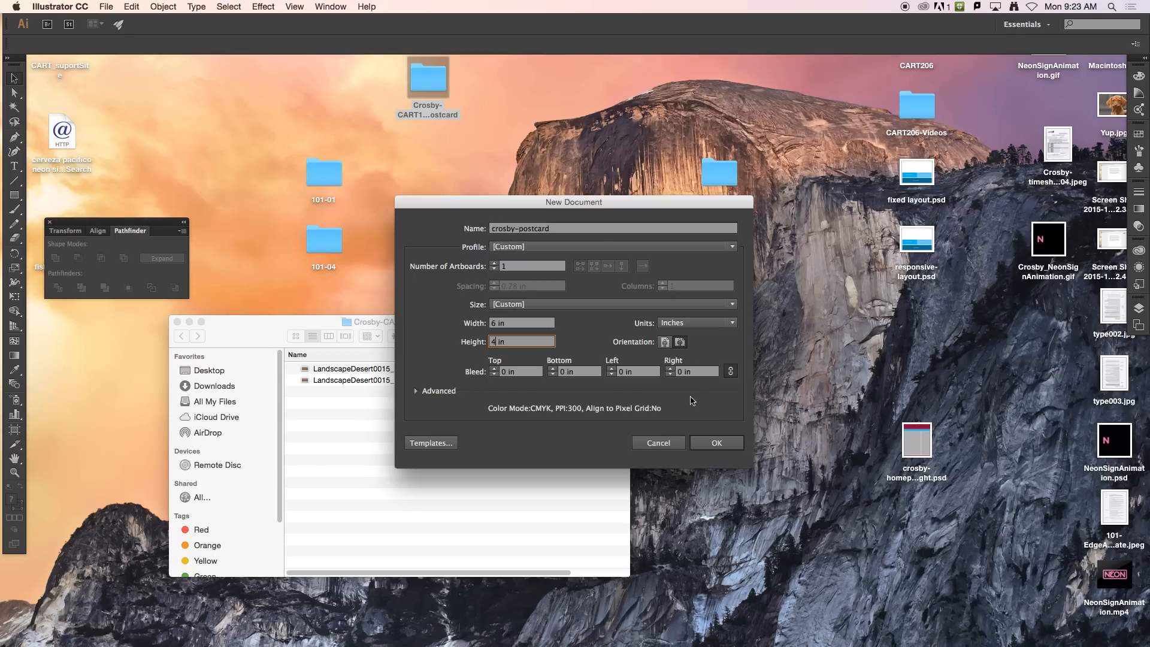
click(714, 443)
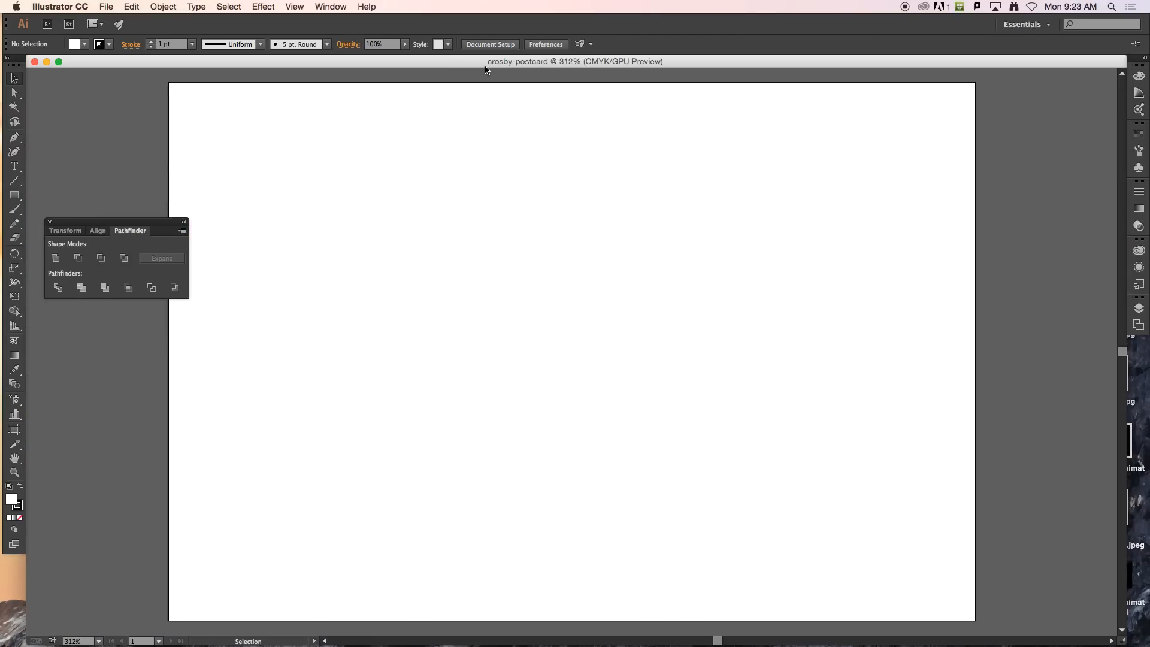
Step: Collapse the floating Transform, Align and Pathfinder group to icons and park it beside the artboard's upper corner
key(super+minus)
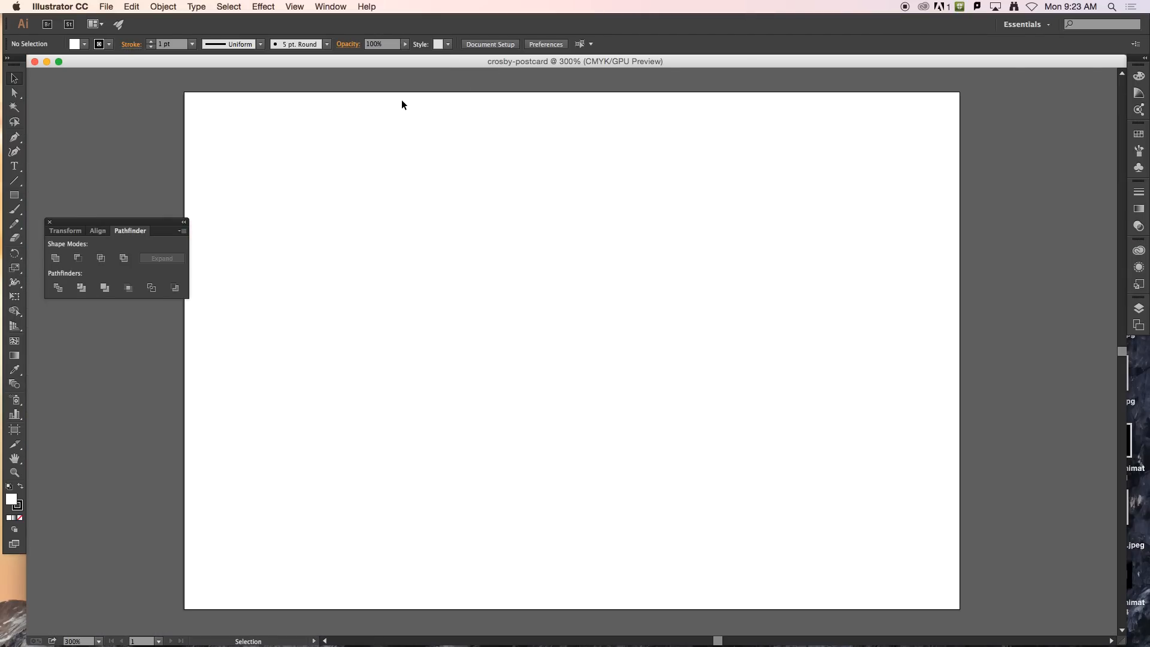
drag(135, 223, 124, 206)
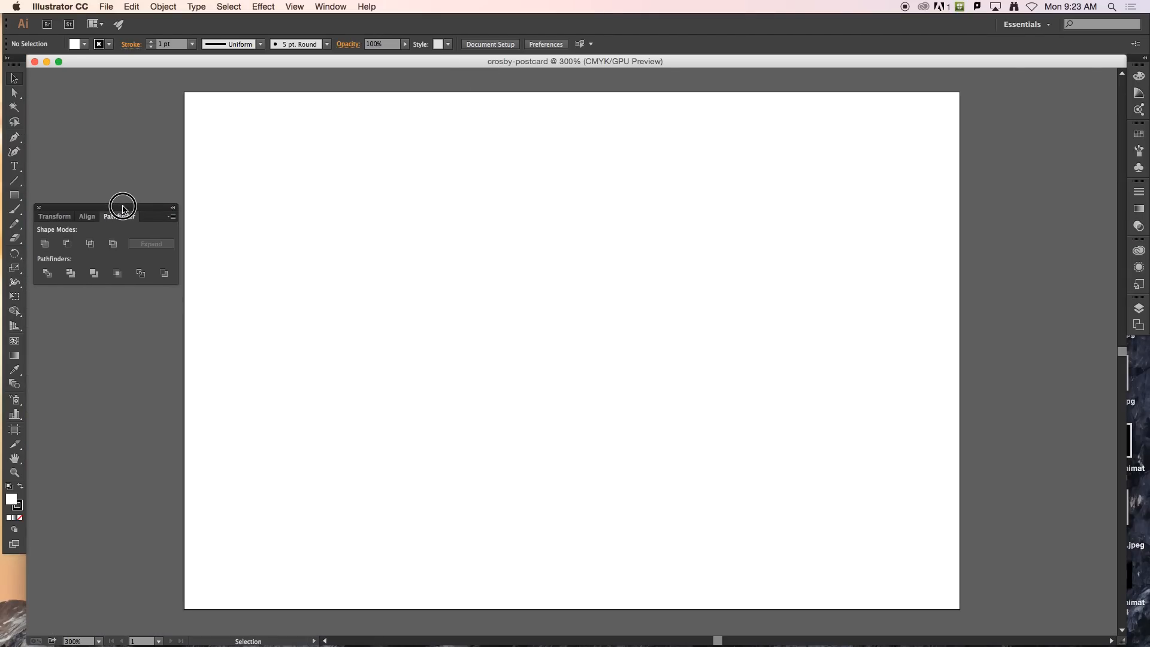
click(173, 205)
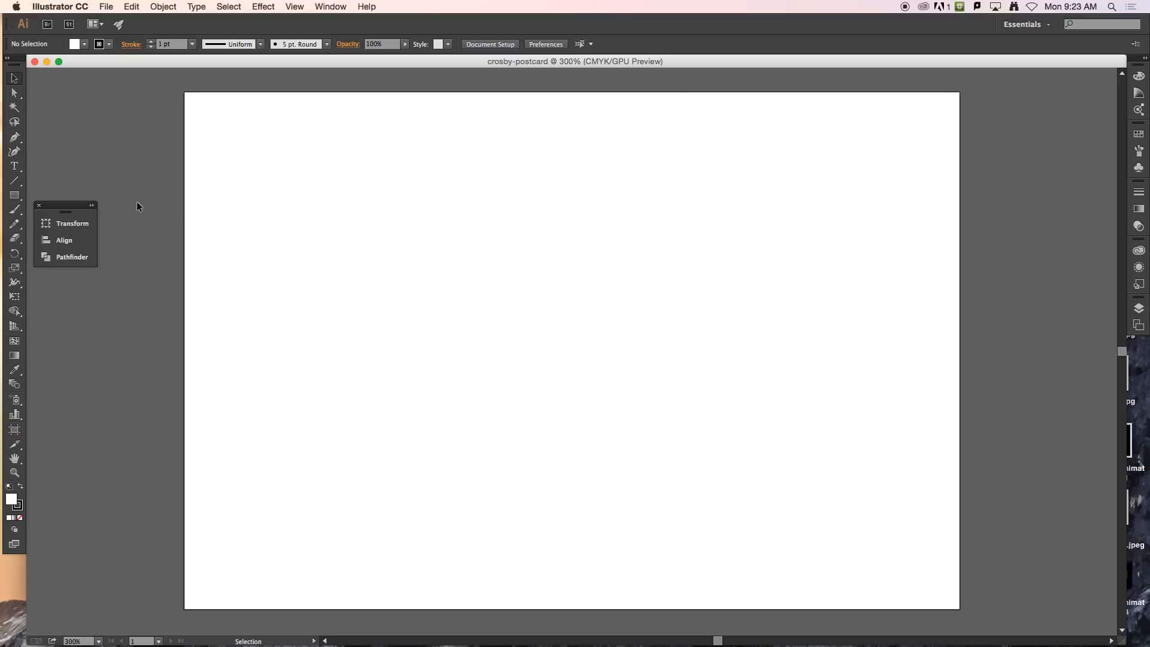
drag(96, 226, 59, 90)
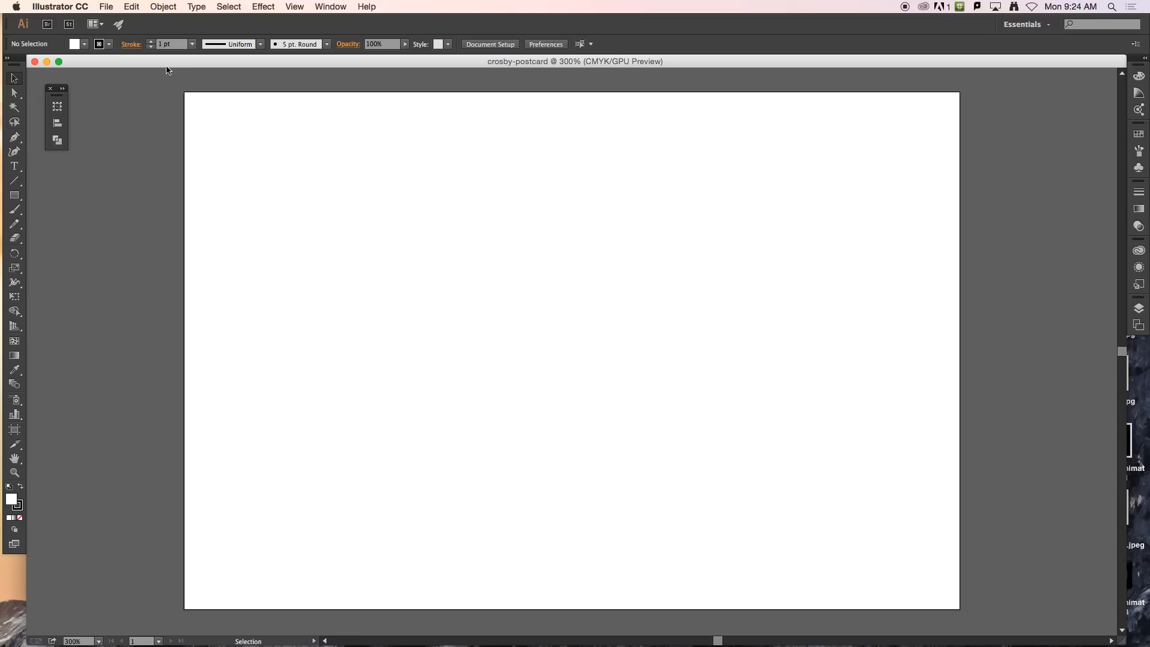
Step: Place LandscapeDesert0015_M.psd from the Crosby-CART101-Postcard folder as a linked image, starting just outside the artboard's upper-left corner
click(107, 8)
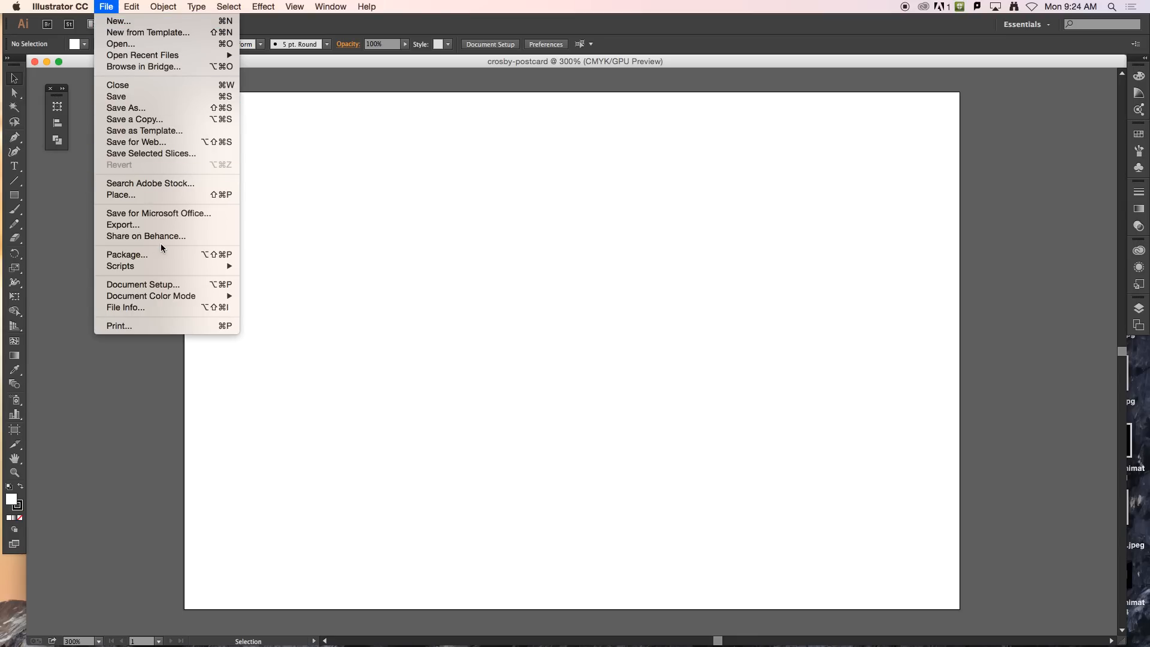
click(145, 197)
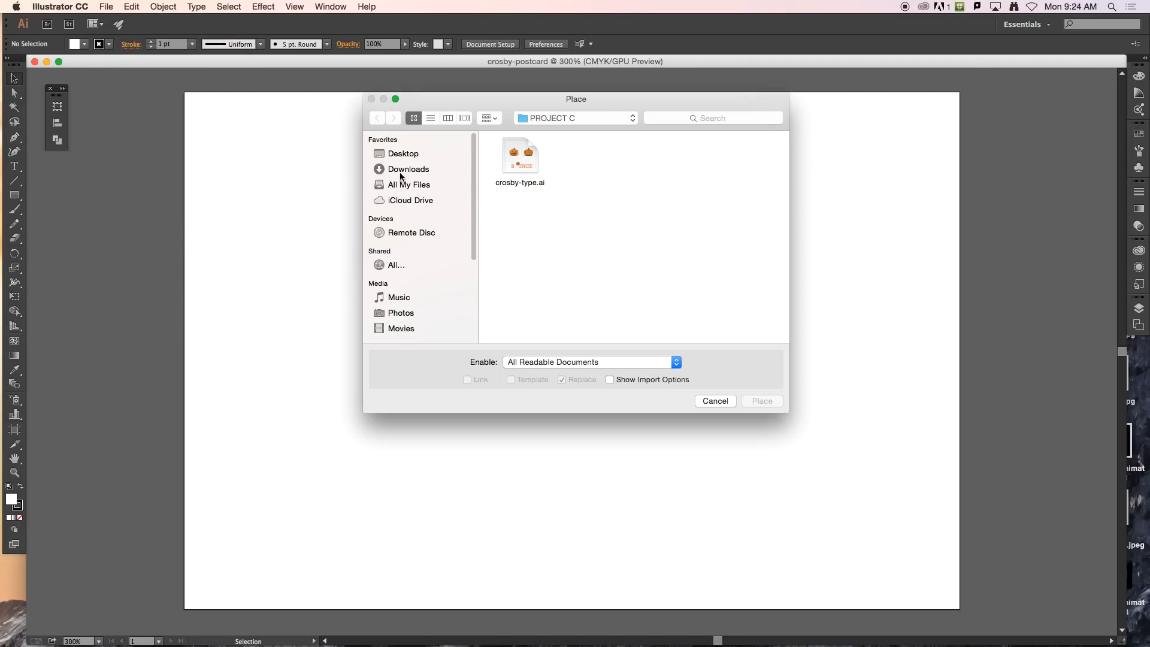
click(400, 154)
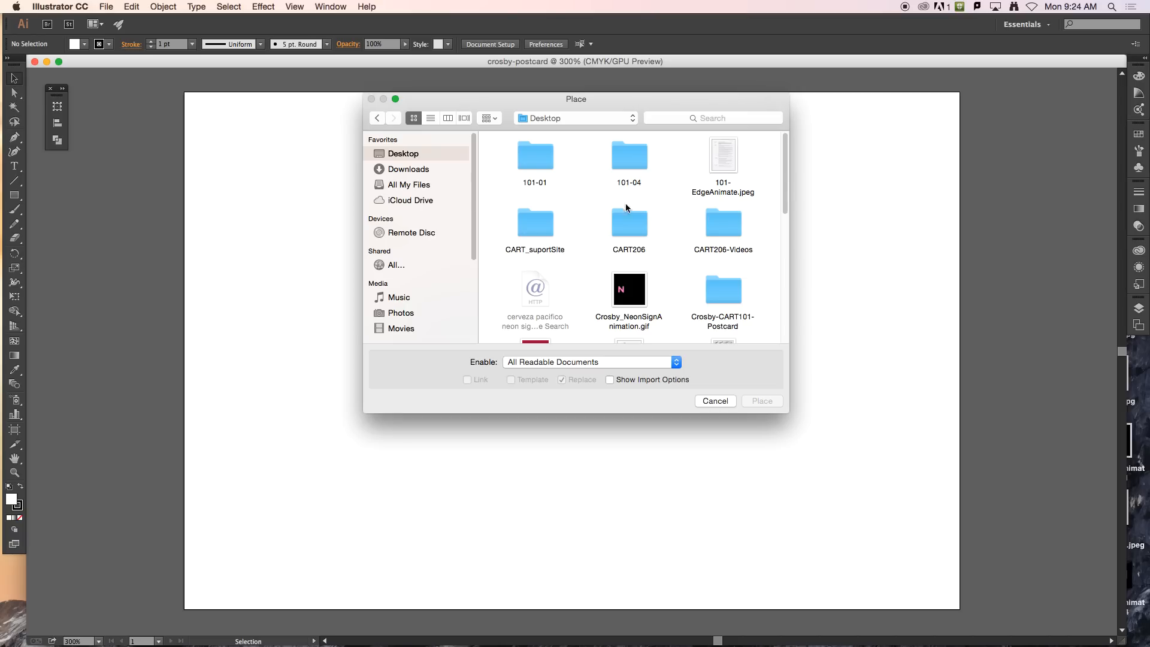
double_click(721, 289)
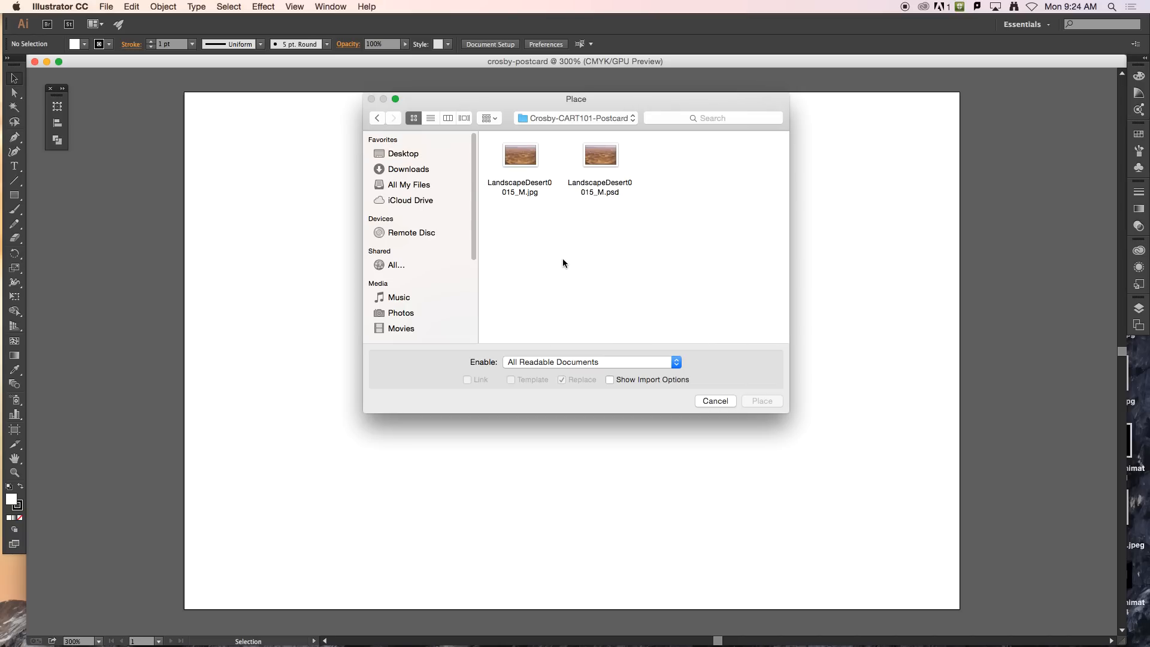
click(599, 157)
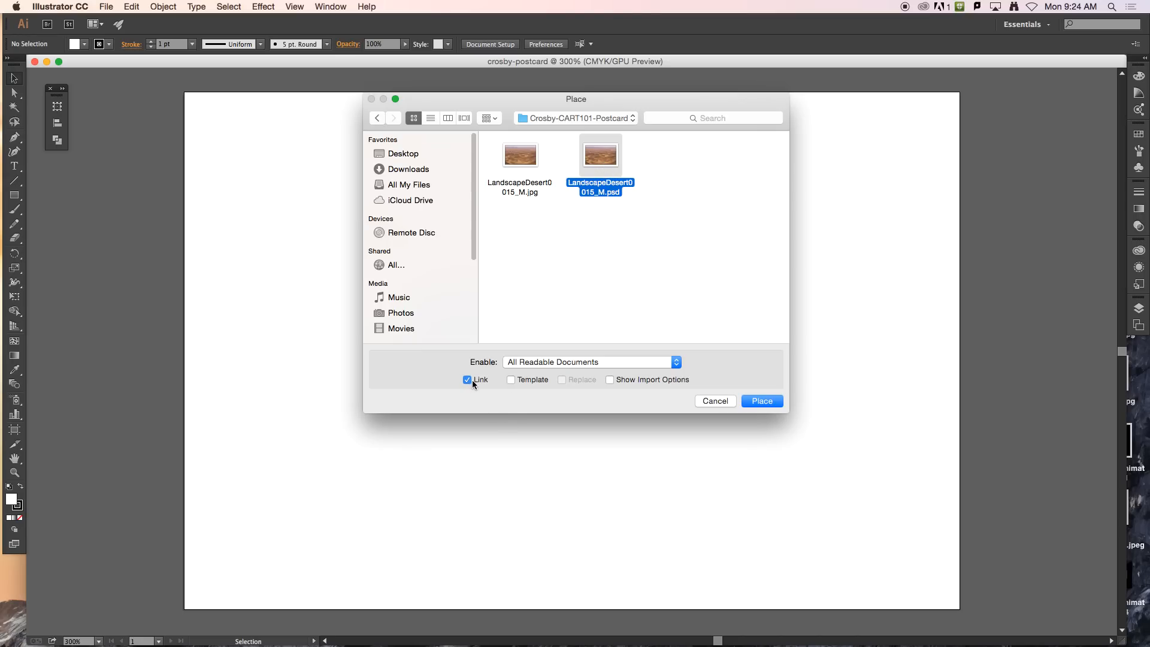
click(762, 401)
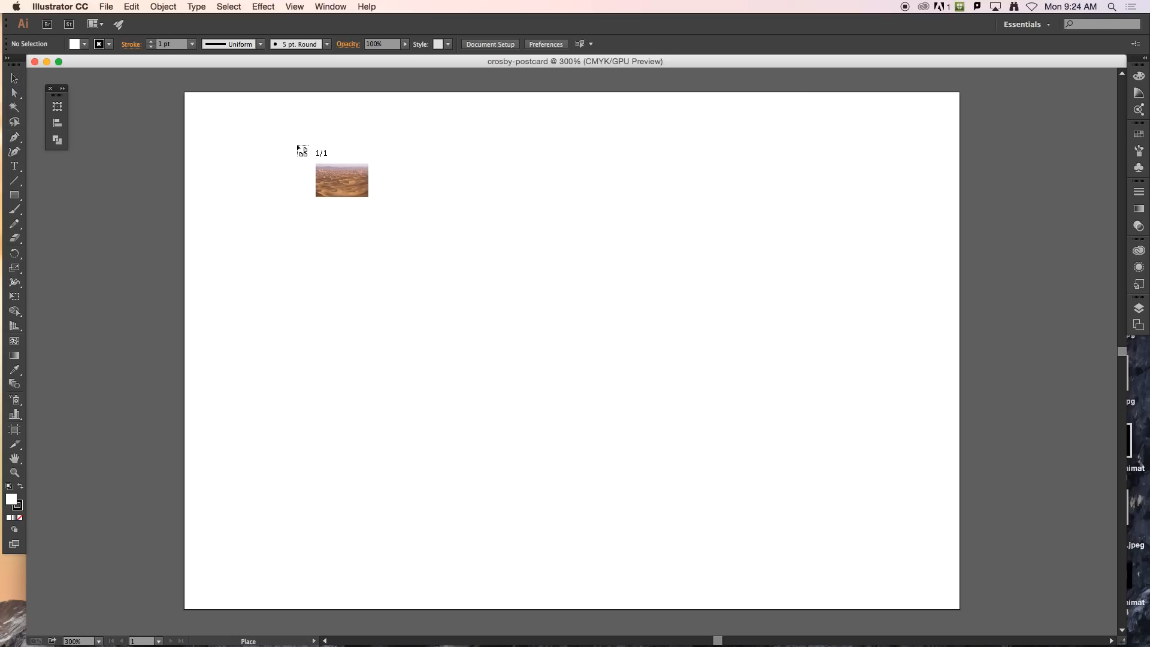
click(159, 84)
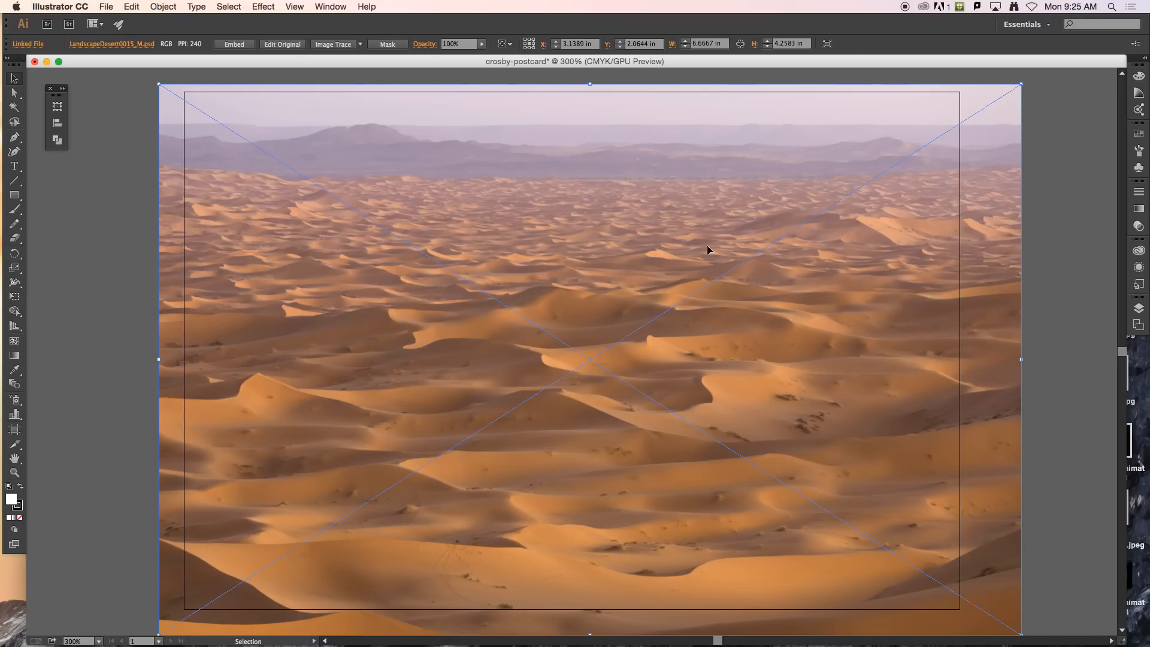
Step: Reposition the desert image to about X 3.02 in, Y 2.03 in so it overhangs the artboard on all sides
drag(844, 272, 835, 269)
drag(855, 334, 855, 329)
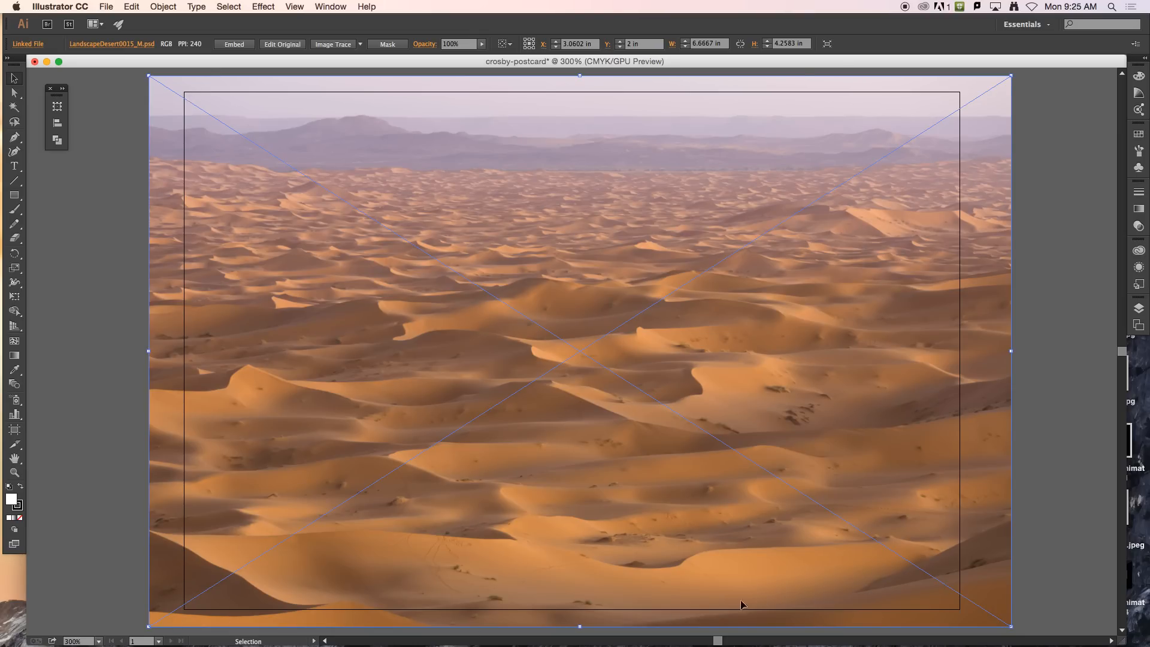
click(1071, 377)
click(608, 425)
drag(353, 393, 349, 393)
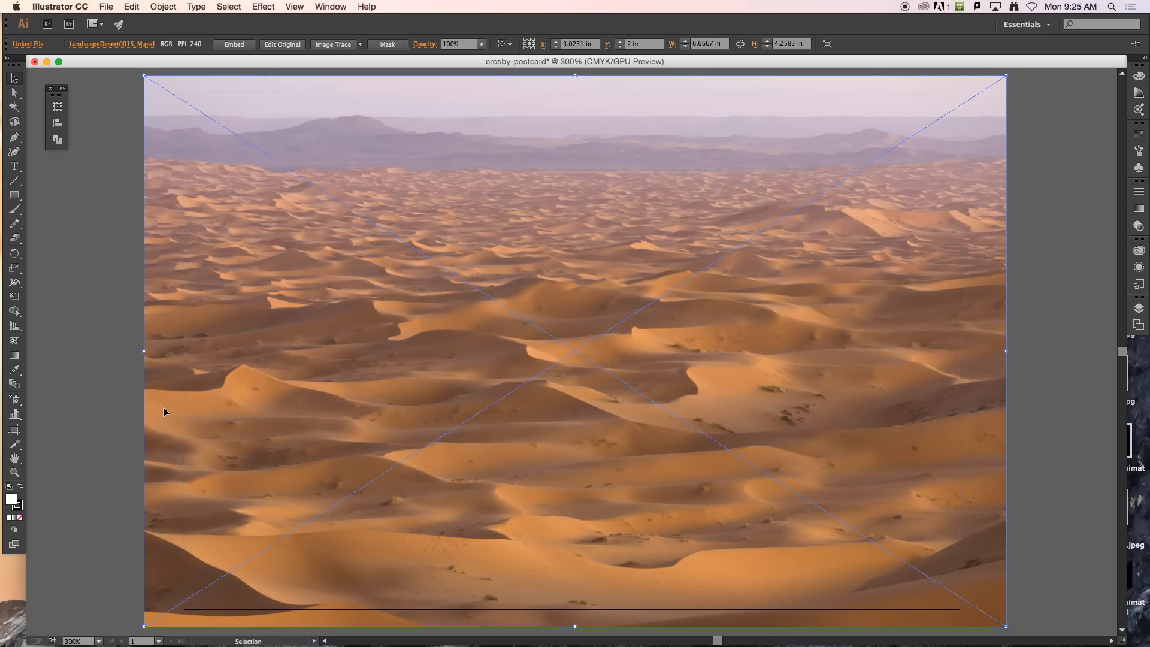
key(Down)
key(Down)
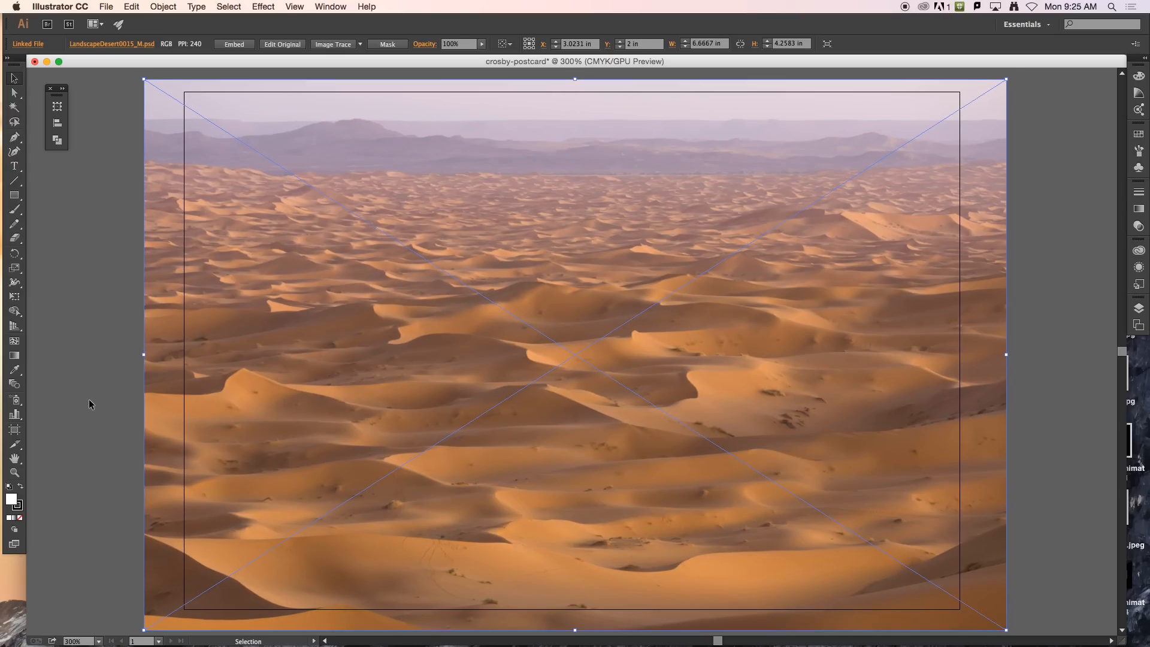
click(82, 403)
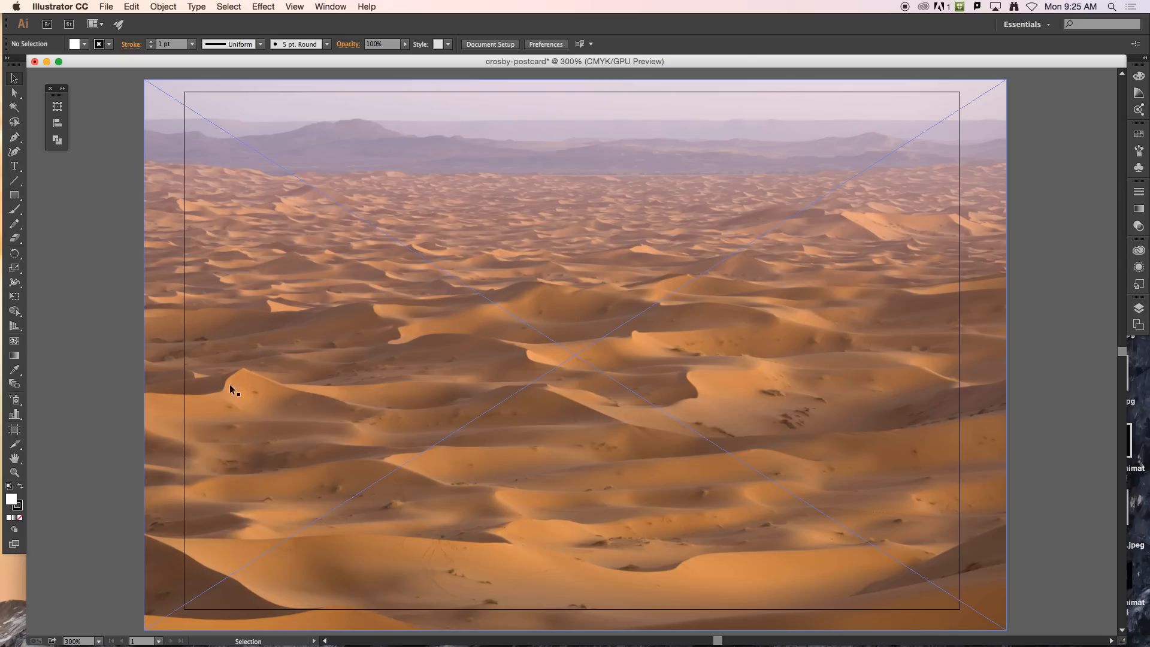
click(330, 386)
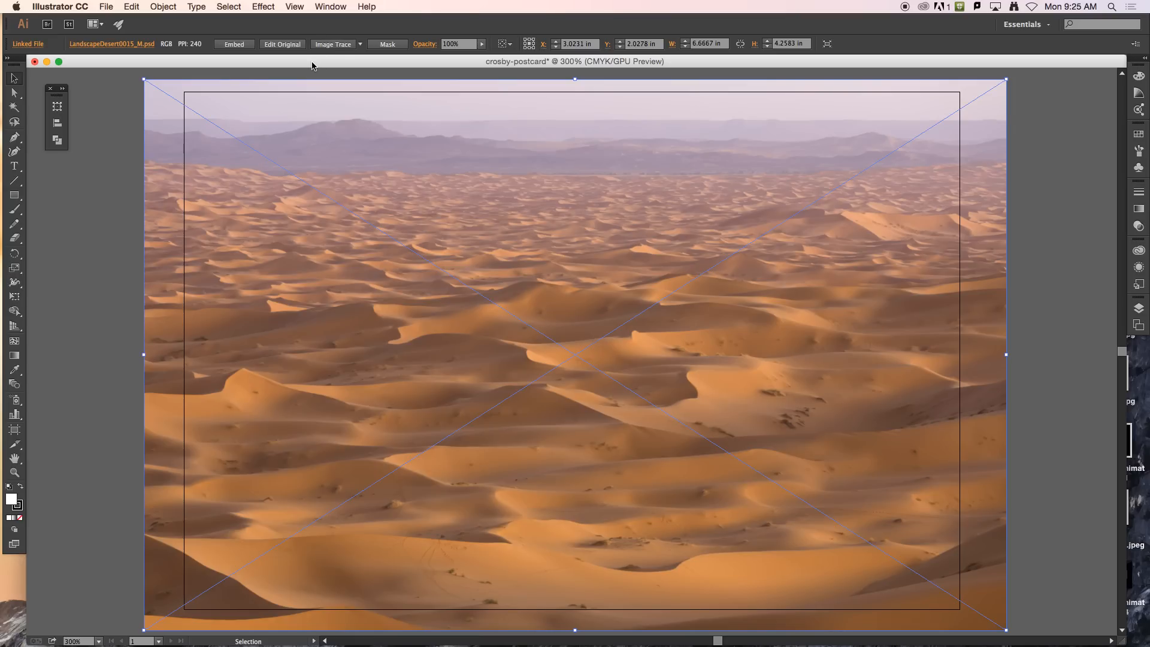
Step: Save the document as crosby-postcard.ai in the Crosby-CART101-Postcard folder with Illustrator CC compatibility, and deselect the image
key(super+shift+s)
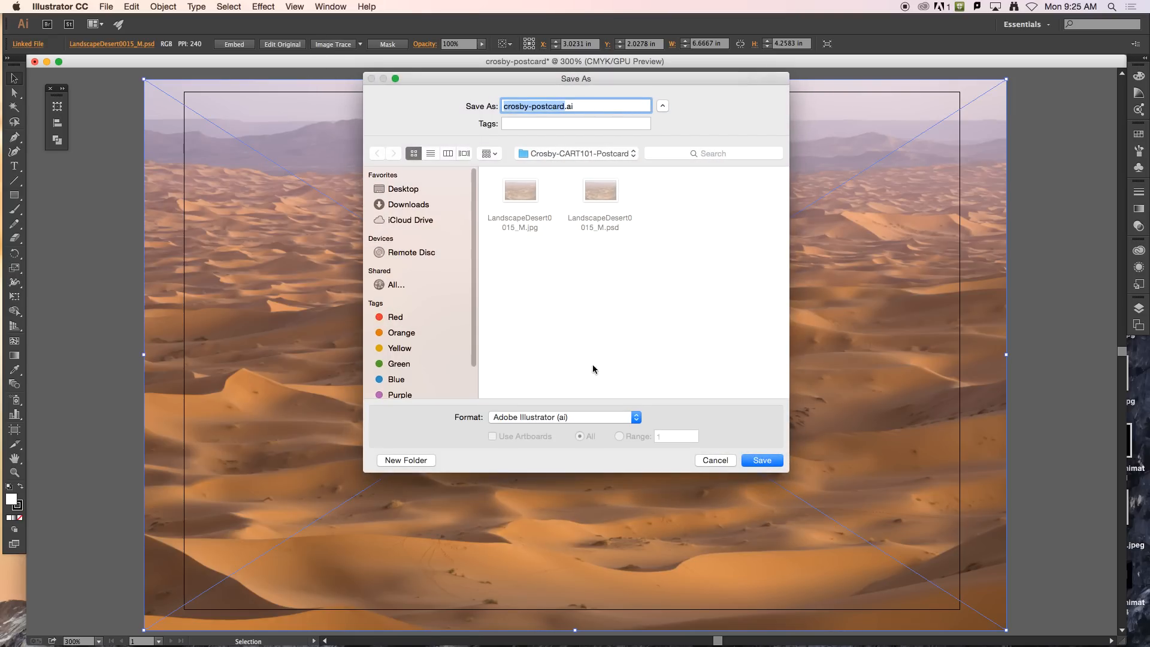
click(769, 462)
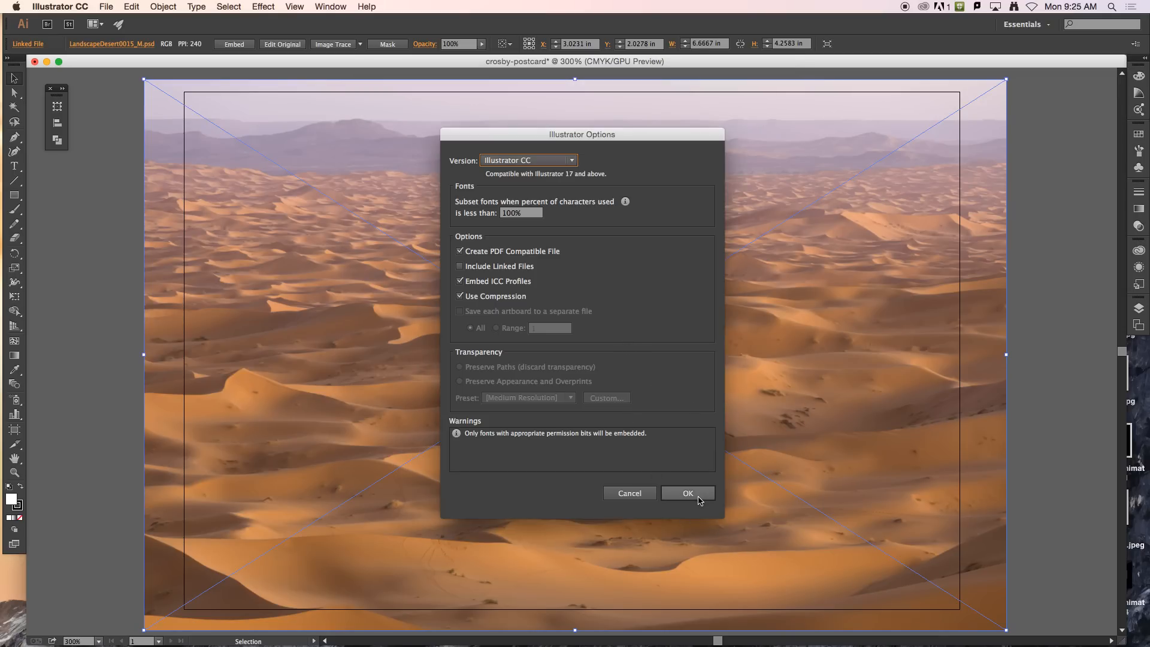
click(698, 497)
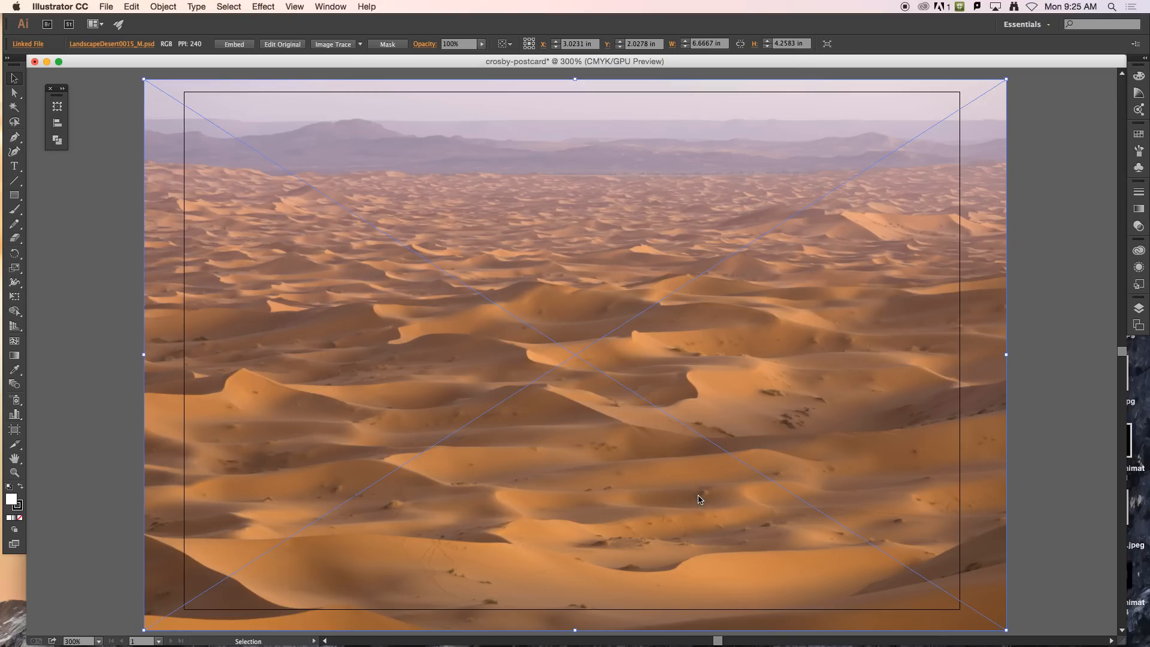
click(94, 294)
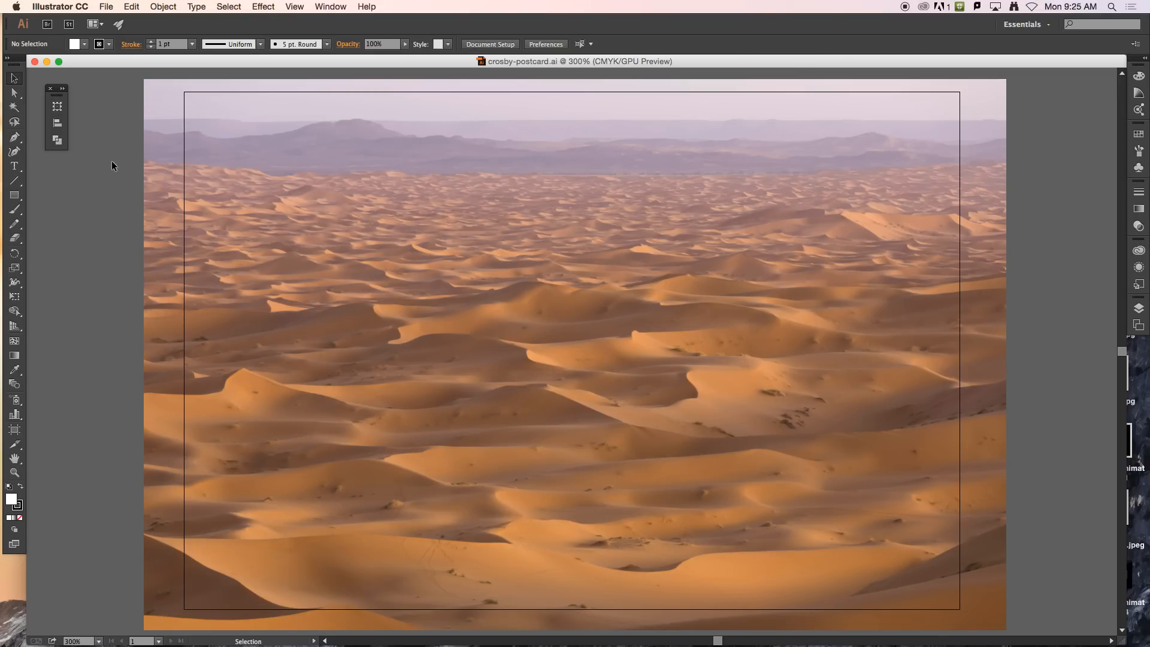
Step: Show the Links panel, park it enlarged over the artboard's upper-right corner, and select the desert image
click(330, 6)
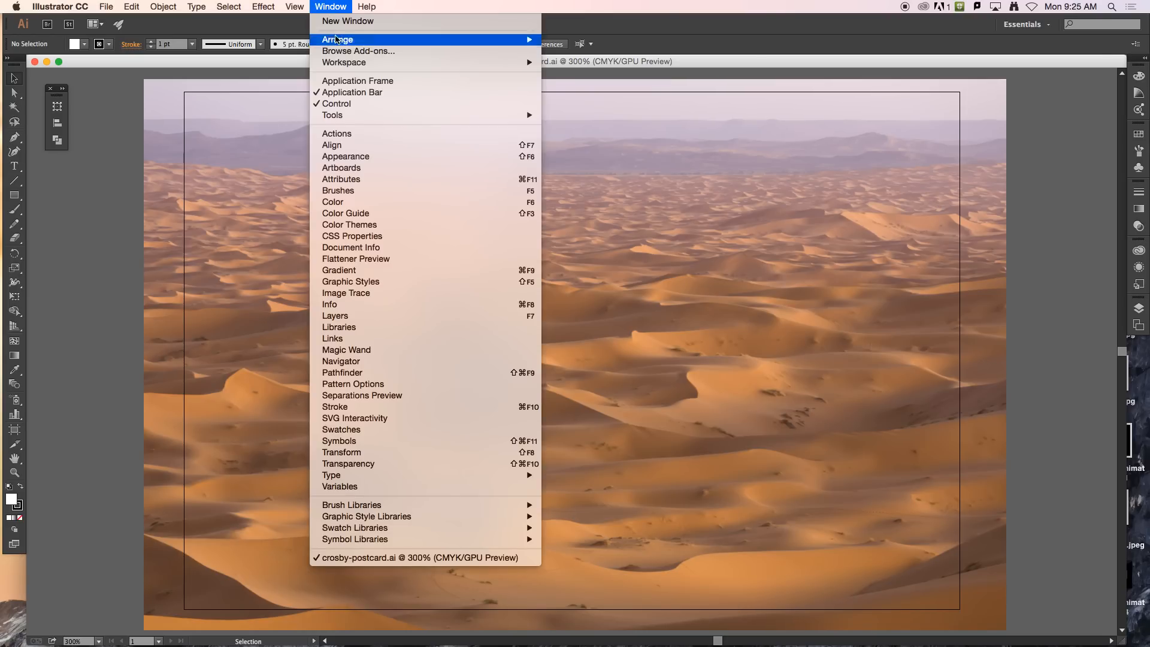
click(383, 339)
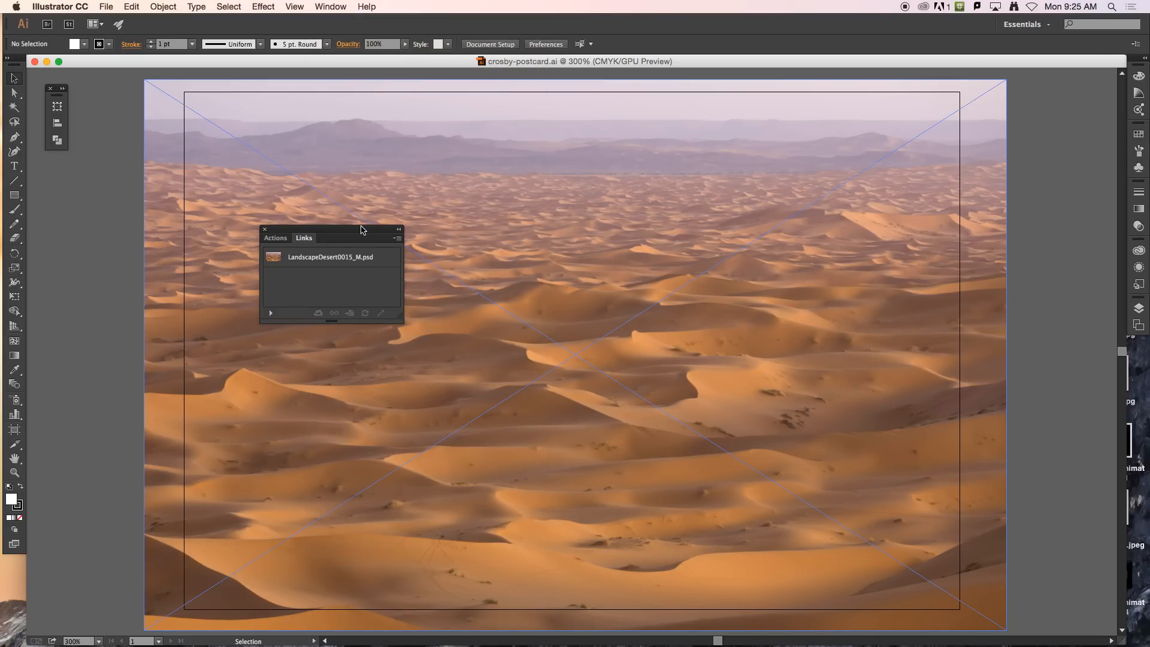
drag(362, 230, 1004, 147)
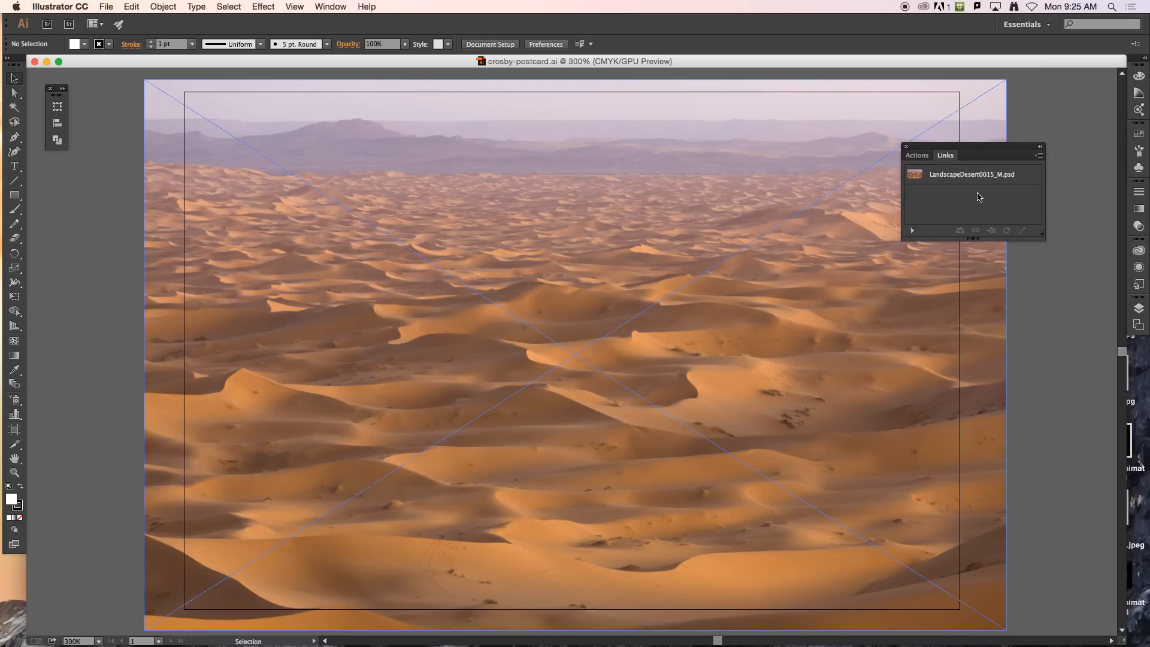
click(970, 175)
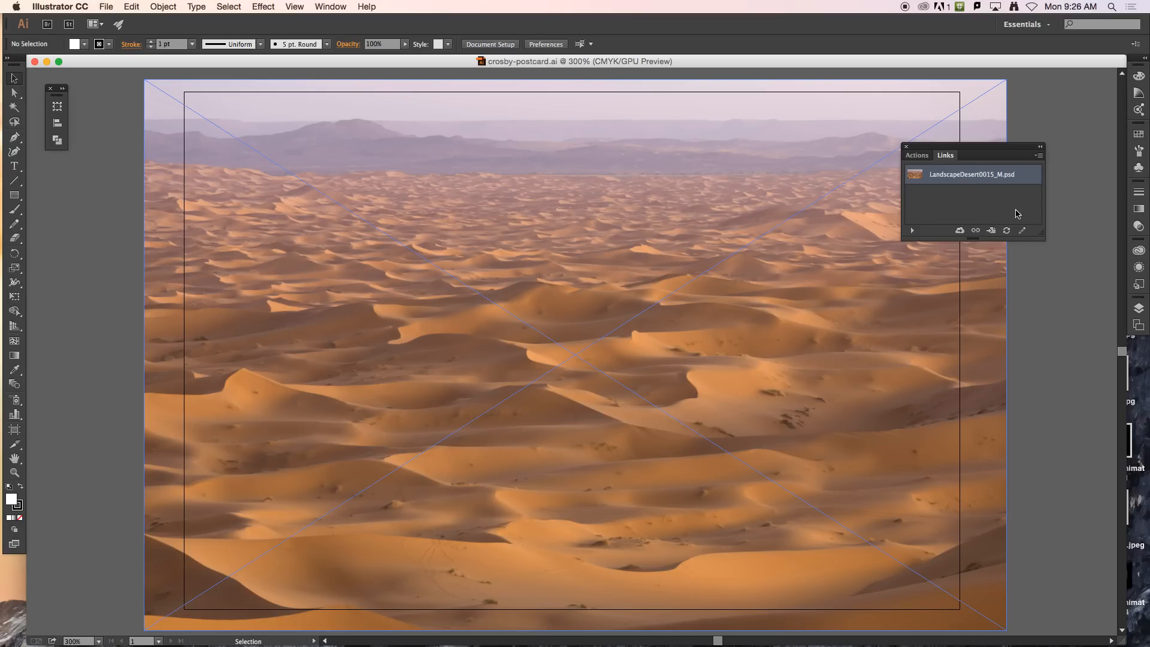
drag(1042, 236, 1078, 363)
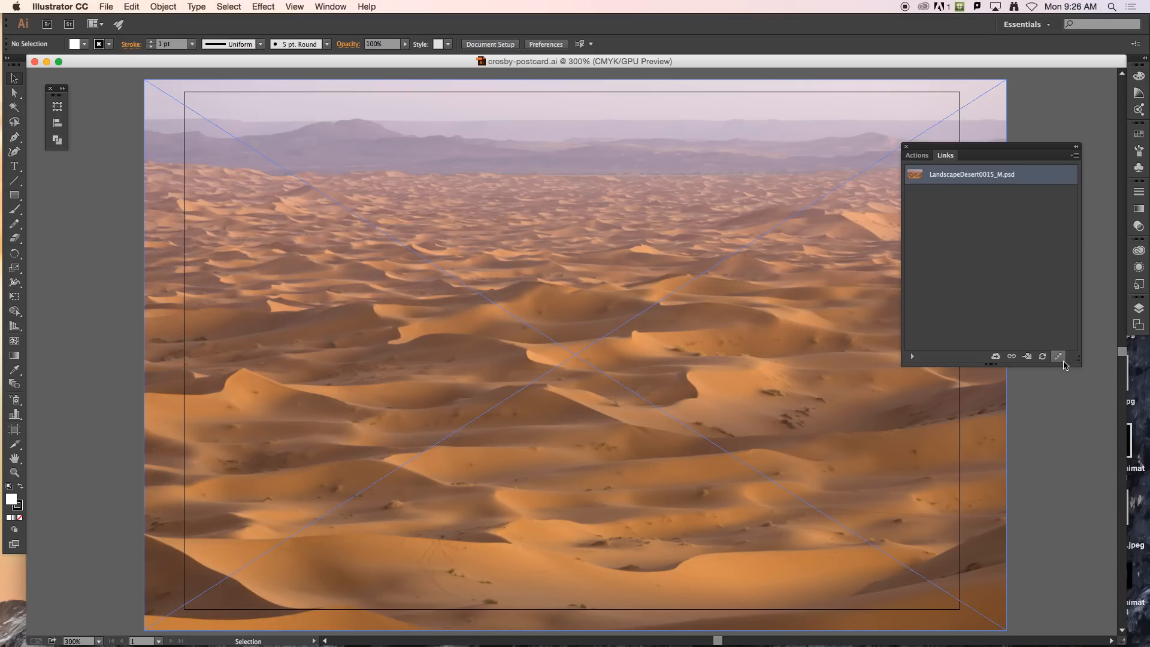
click(1037, 422)
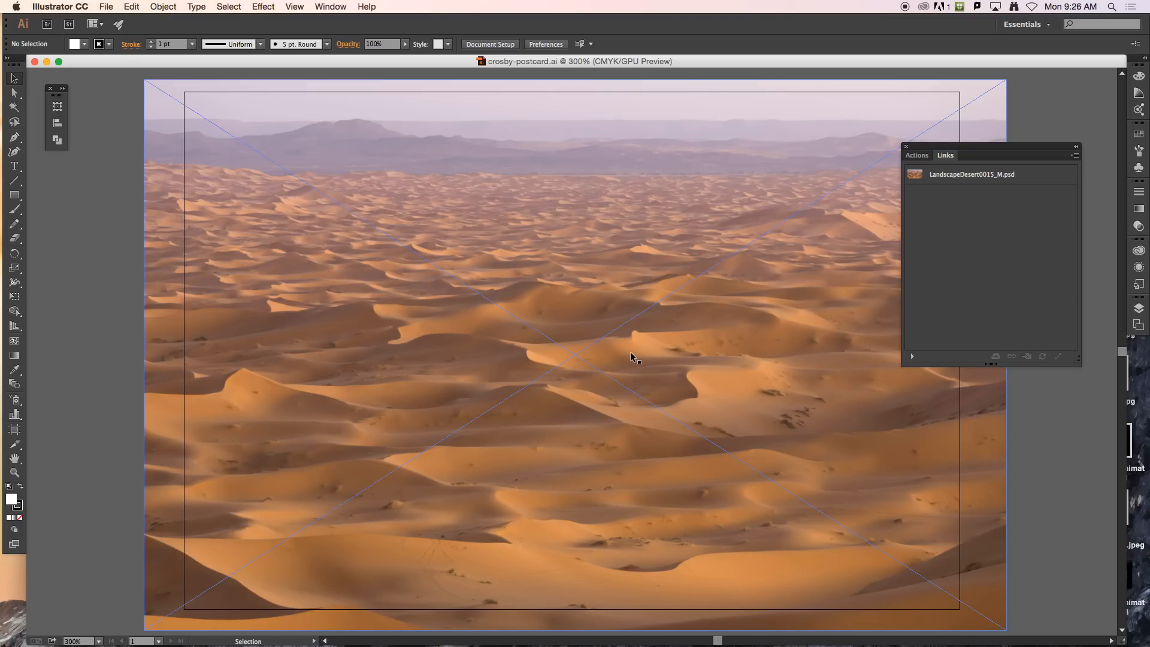
click(558, 219)
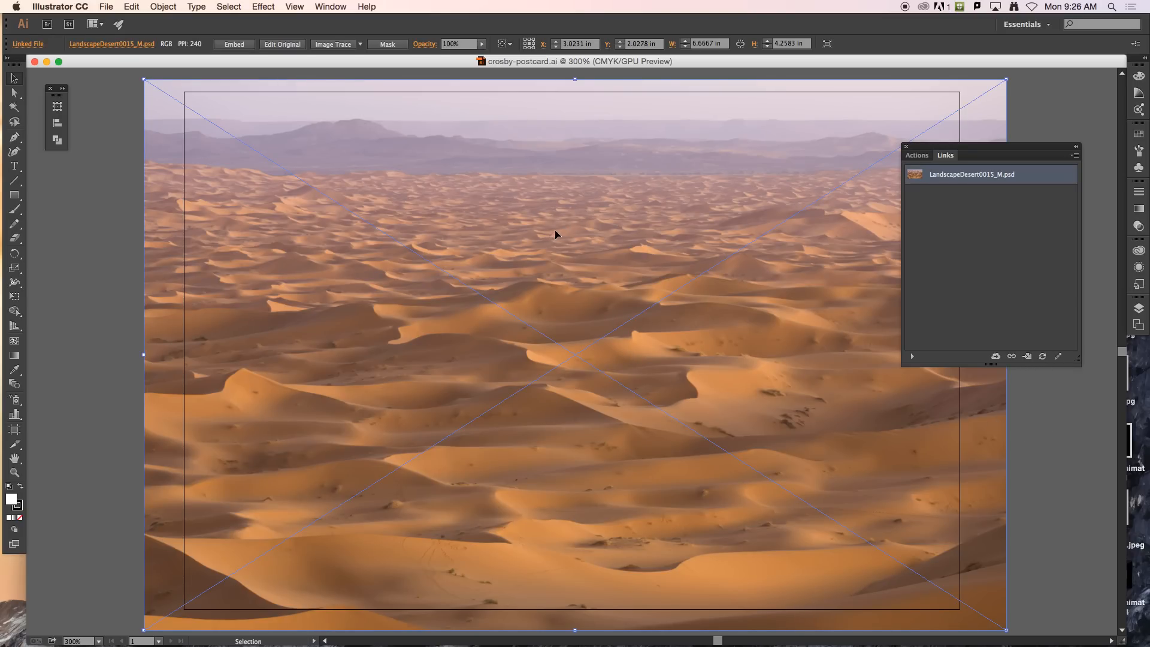
Step: Switch to Photoshop, paint a freehand pink zigzag across the dunes on a new layer with the size 30 brush, and save the PSD
mouse_move(2, 233)
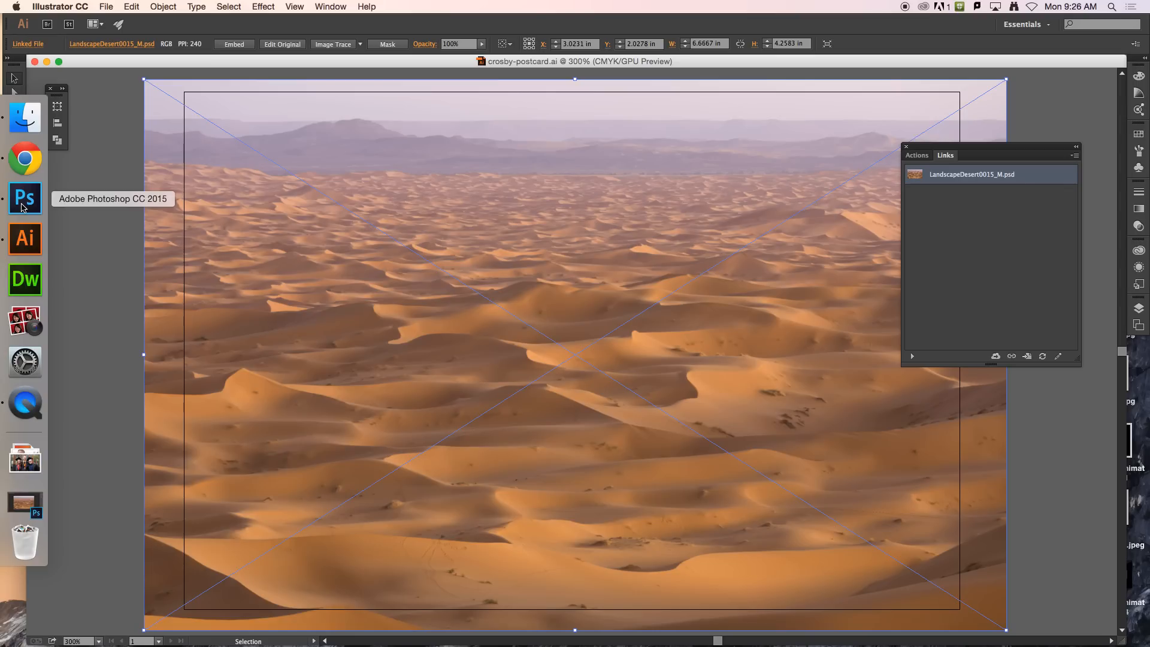
click(22, 207)
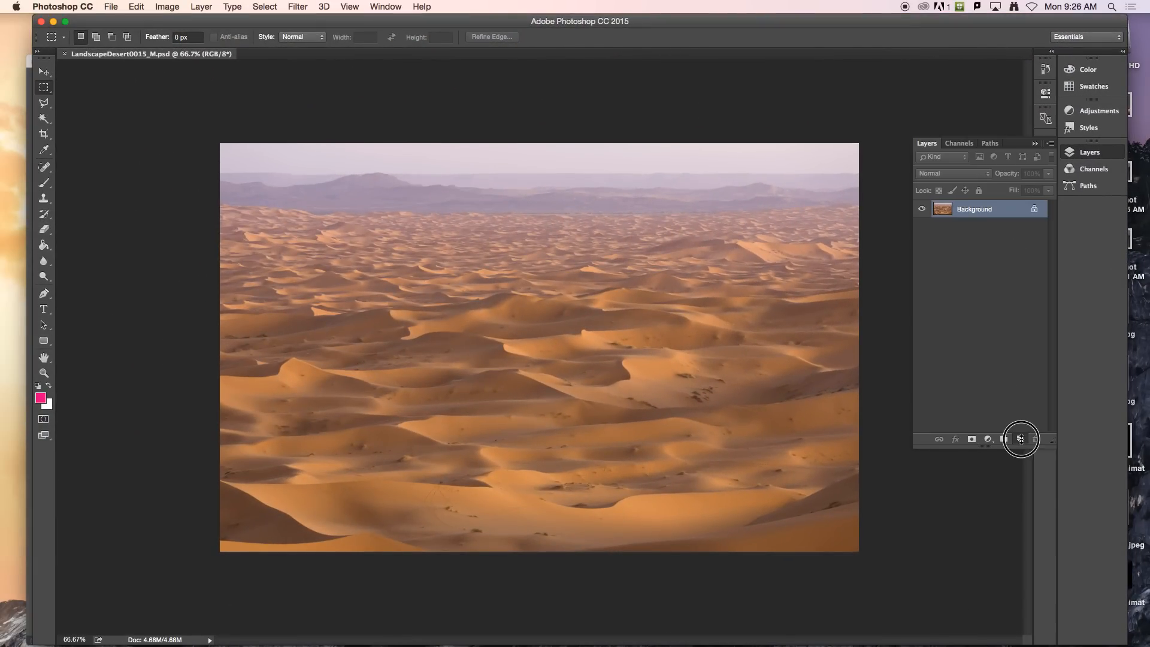
click(1021, 439)
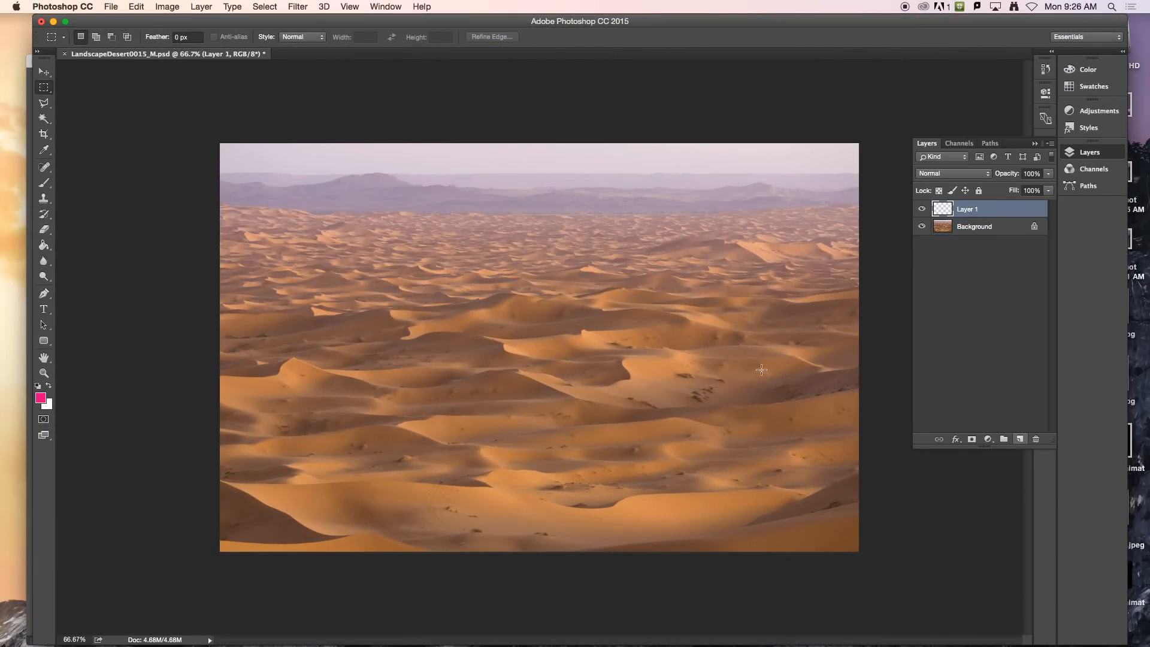
click(43, 184)
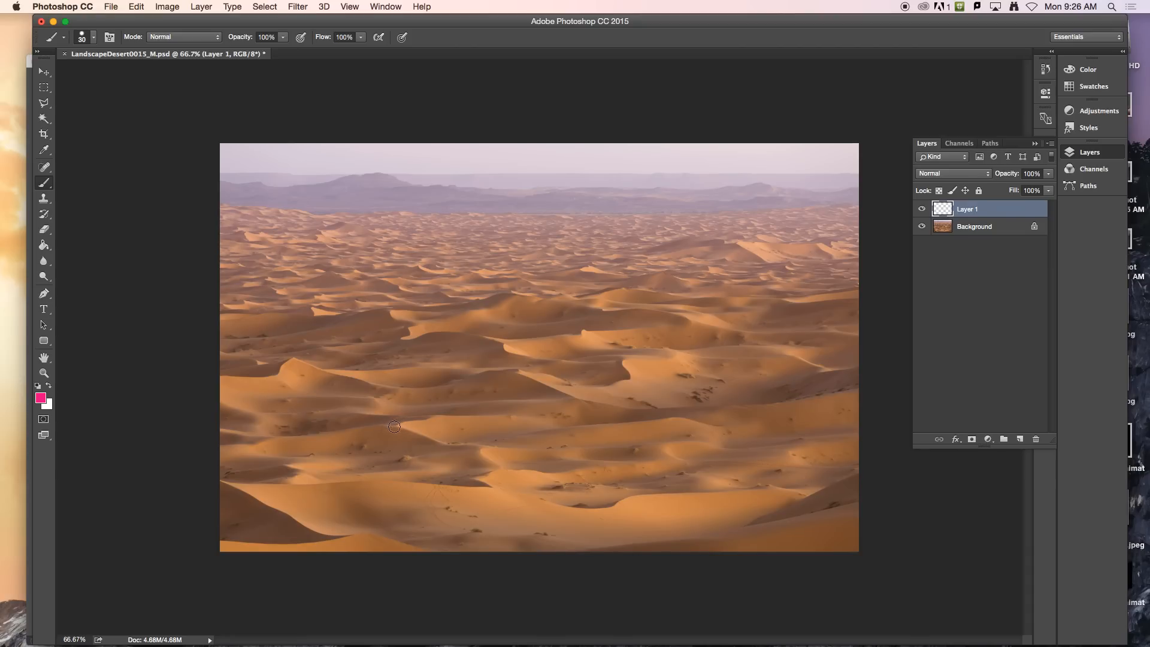
mouse_move(322, 477)
mouse_down()
mouse_move(701, 280)
mouse_move(588, 375)
mouse_move(672, 449)
mouse_move(779, 505)
mouse_up()
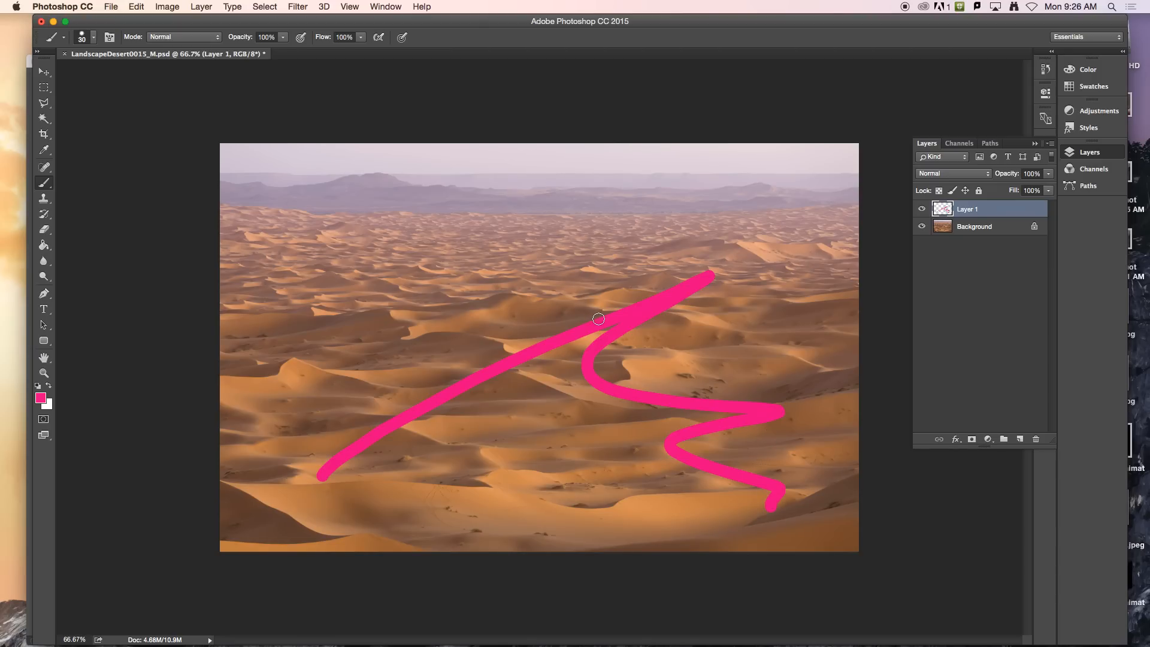
click(922, 208)
click(922, 209)
key(super+s)
Step: Return to Illustrator, bring the painted change into the linked desert image, and deselect it
mouse_move(0, 191)
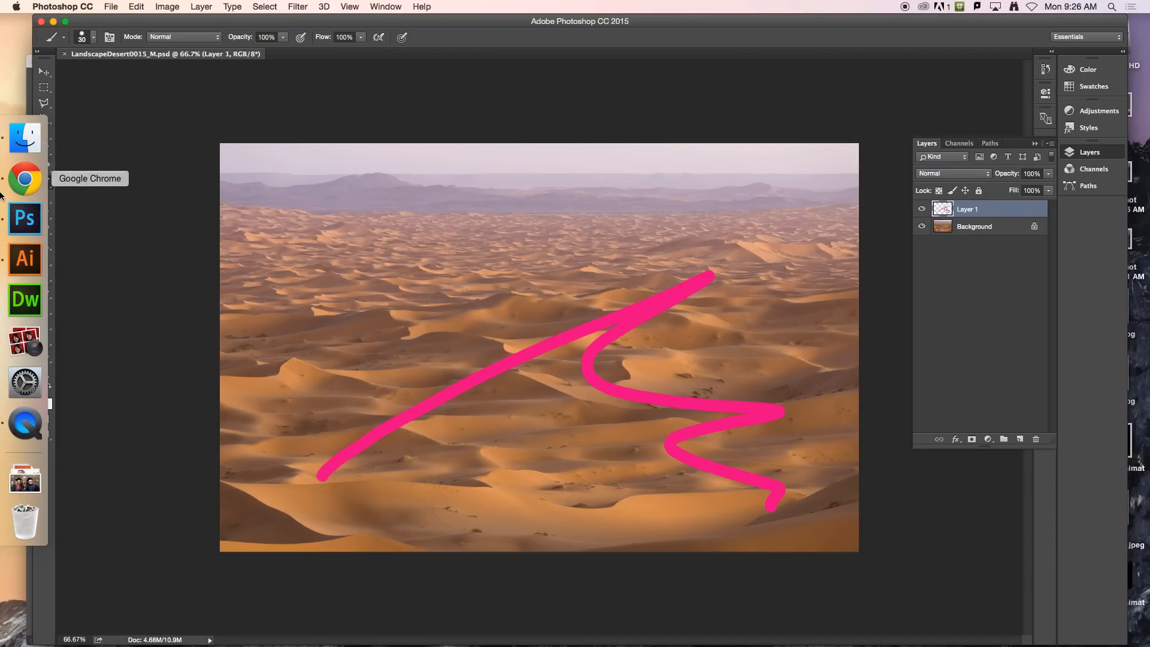
click(30, 253)
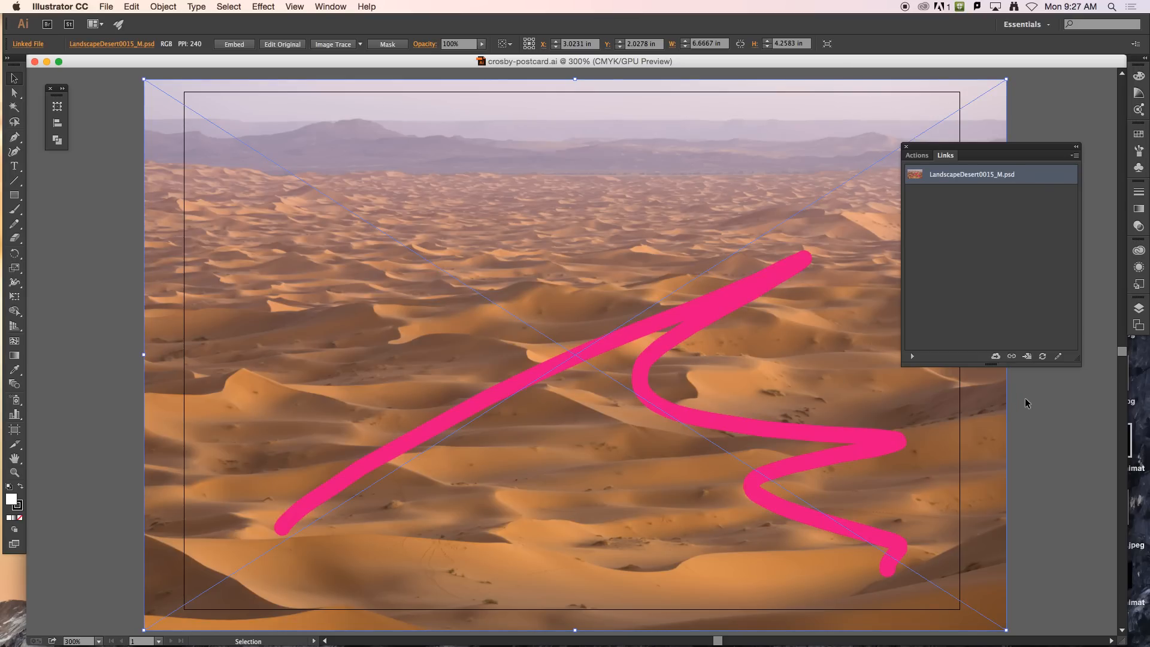
click(1073, 416)
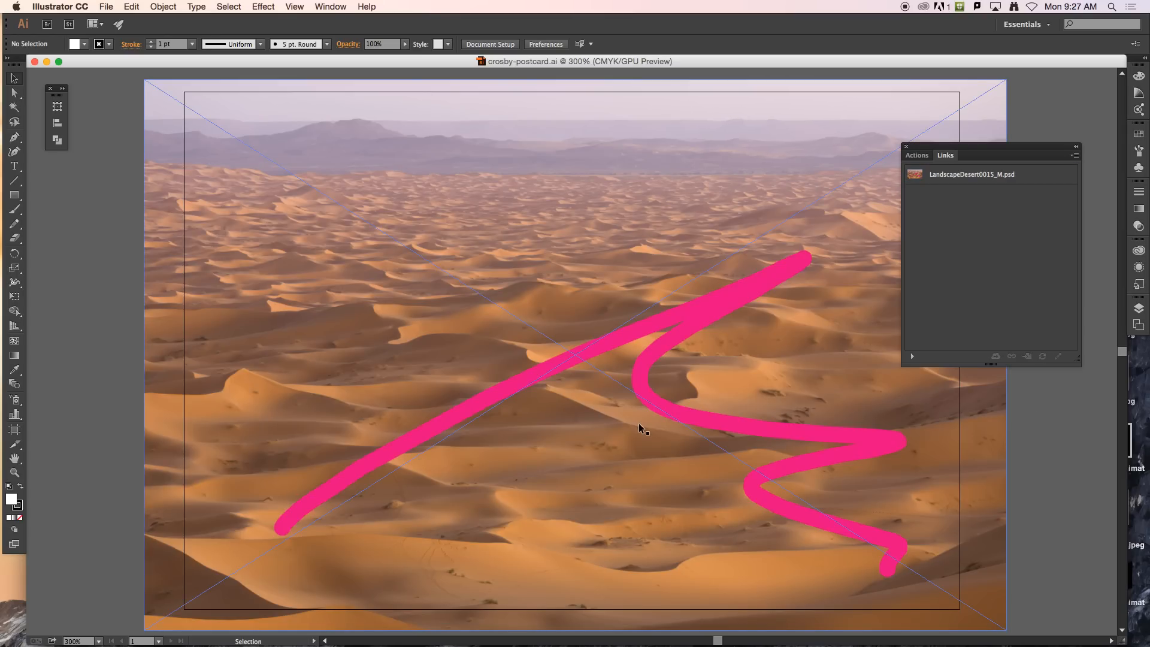
Step: In Photoshop, hide the painted layer and add a Hue/Saturation adjustment layer with Colorize enabled, tinting the whole desert magenta-pink
mouse_move(24, 344)
click(33, 229)
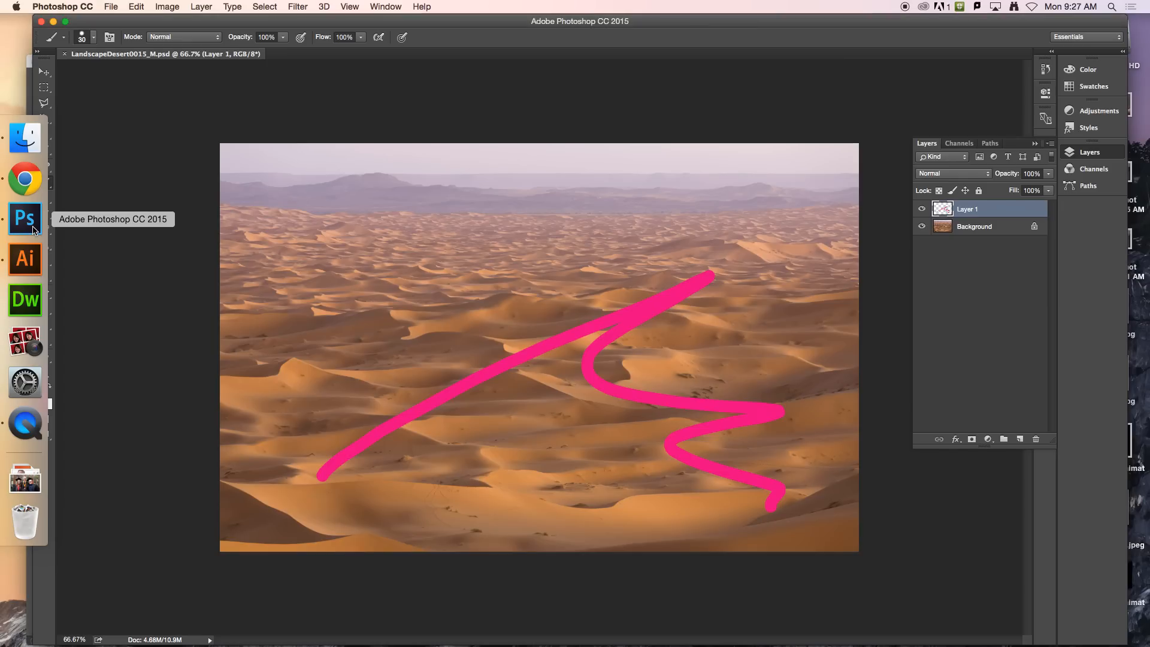
click(922, 209)
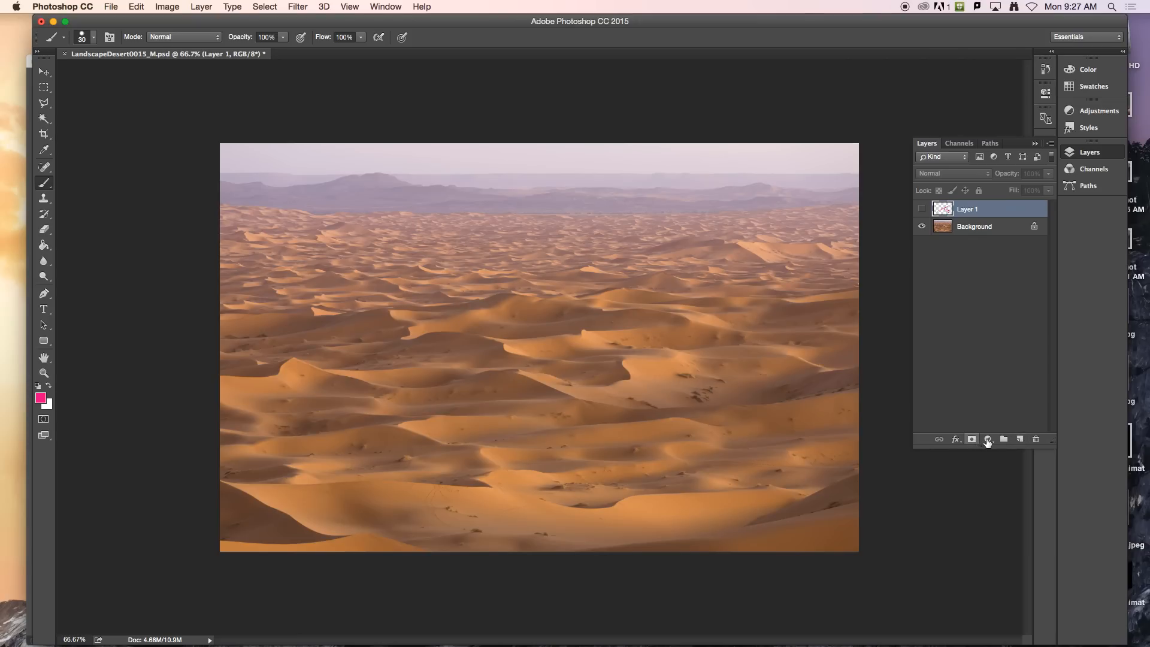
click(987, 440)
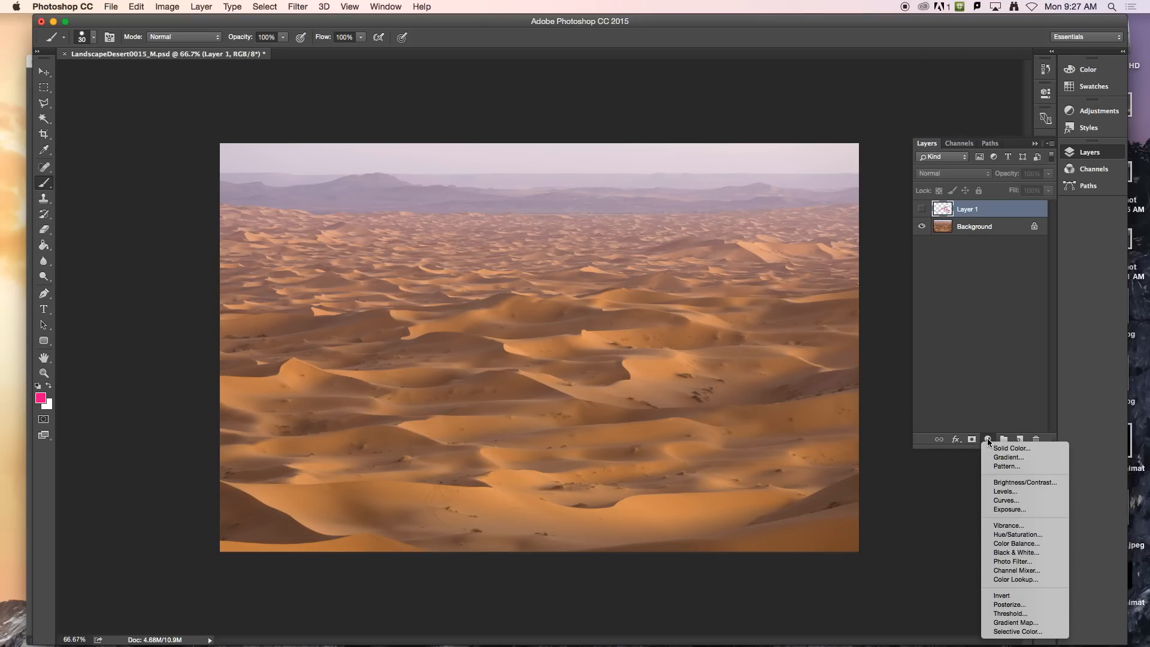
click(1019, 535)
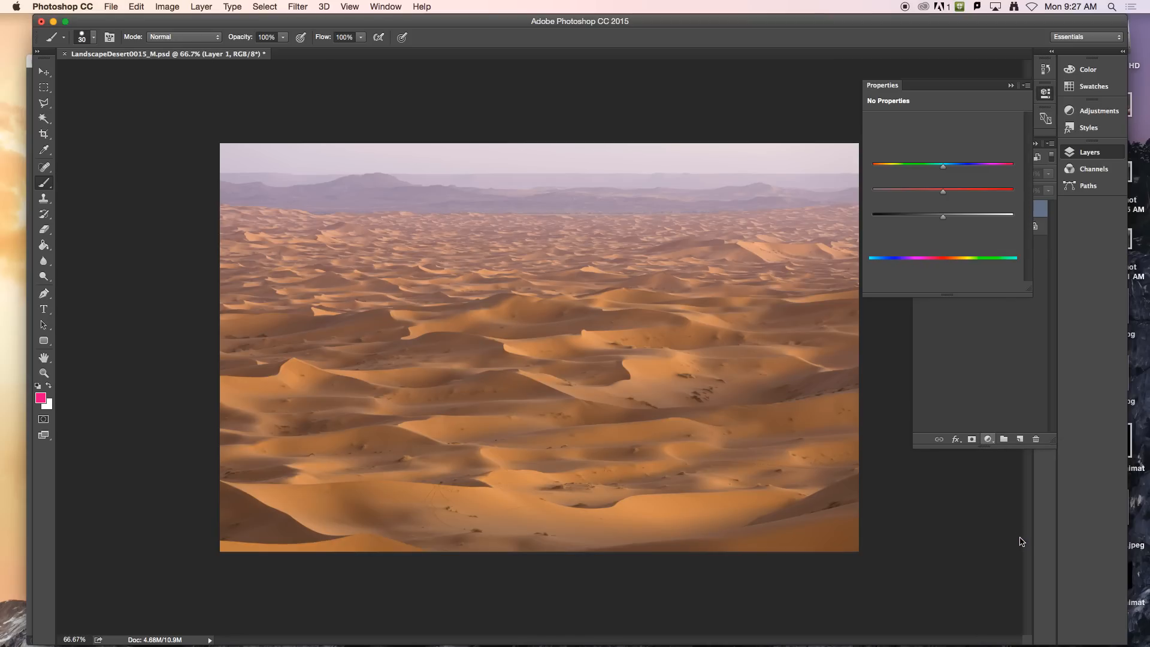
click(927, 232)
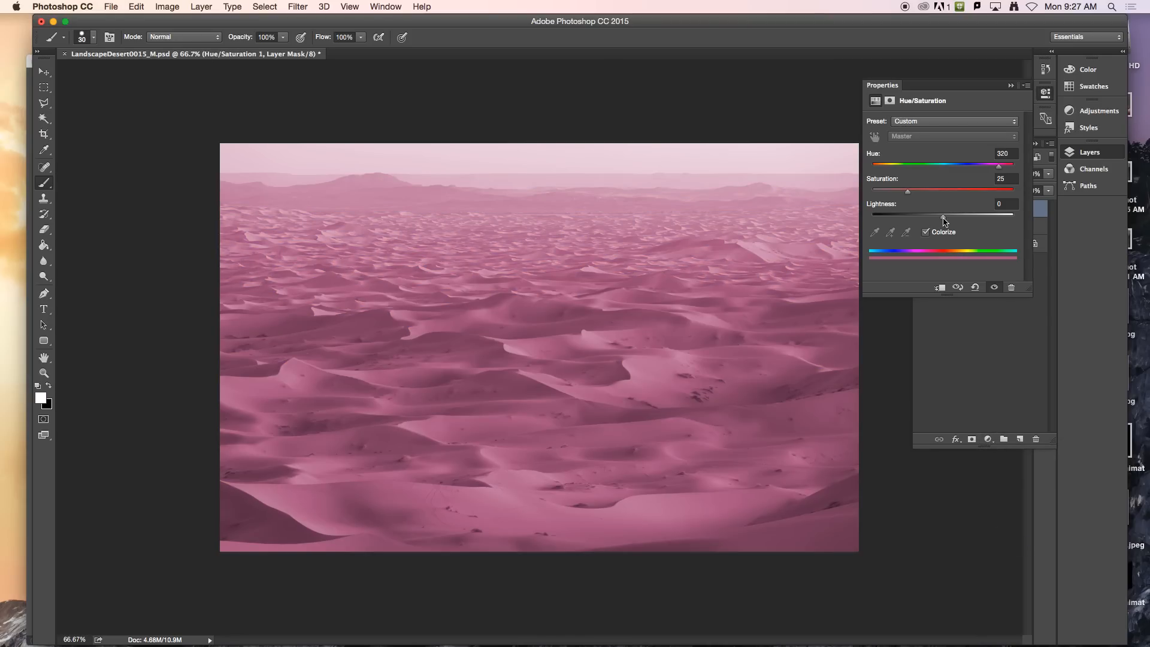
drag(944, 217, 943, 223)
drag(908, 195, 904, 193)
drag(998, 170, 995, 170)
click(1045, 93)
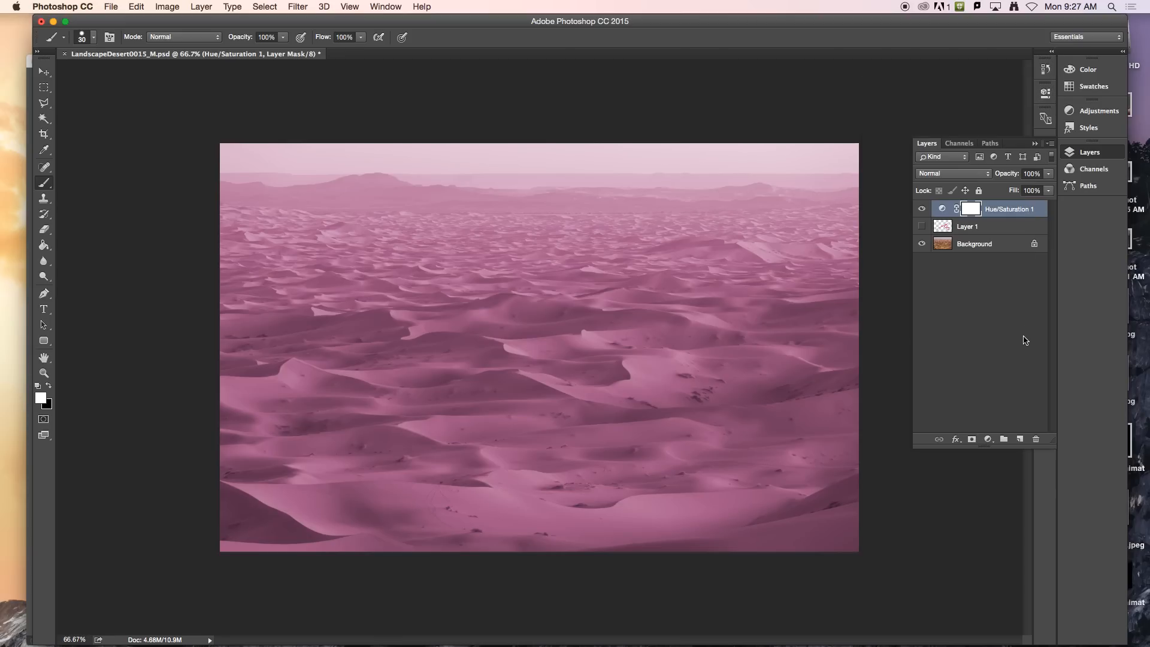
Step: Delete the painted Layer 1 and save LandscapeDesert0015_M.psd
drag(977, 233, 1035, 440)
key(super+s)
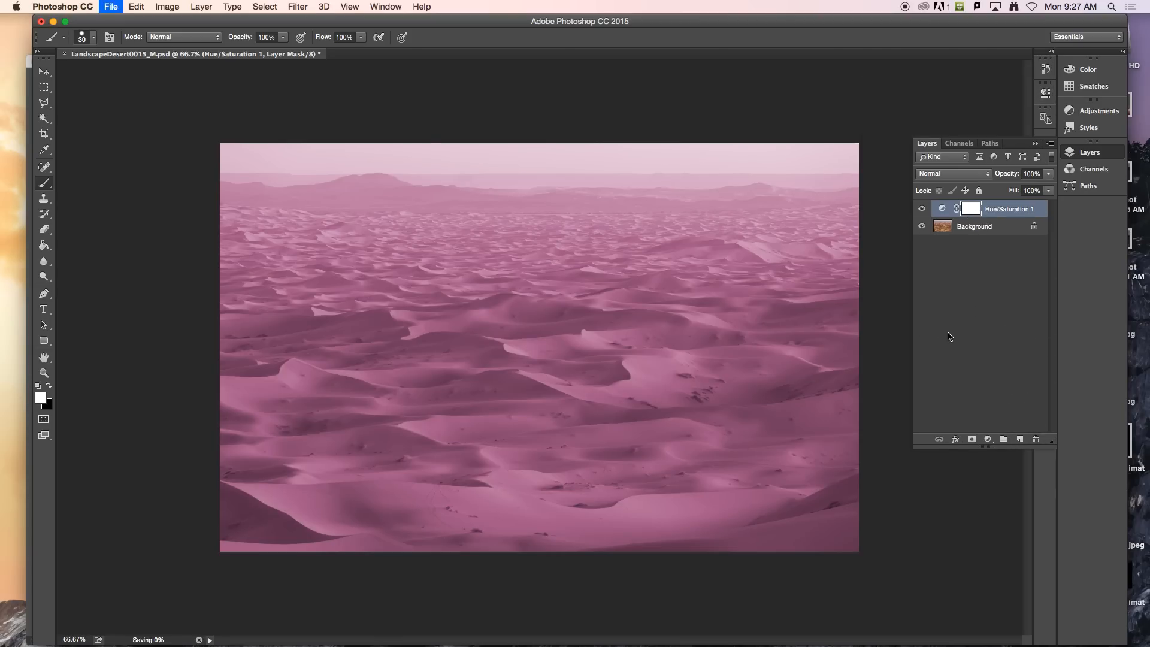
Step: Switch to Illustrator and update the linked desert image to the magenta-tinted version
click(15, 259)
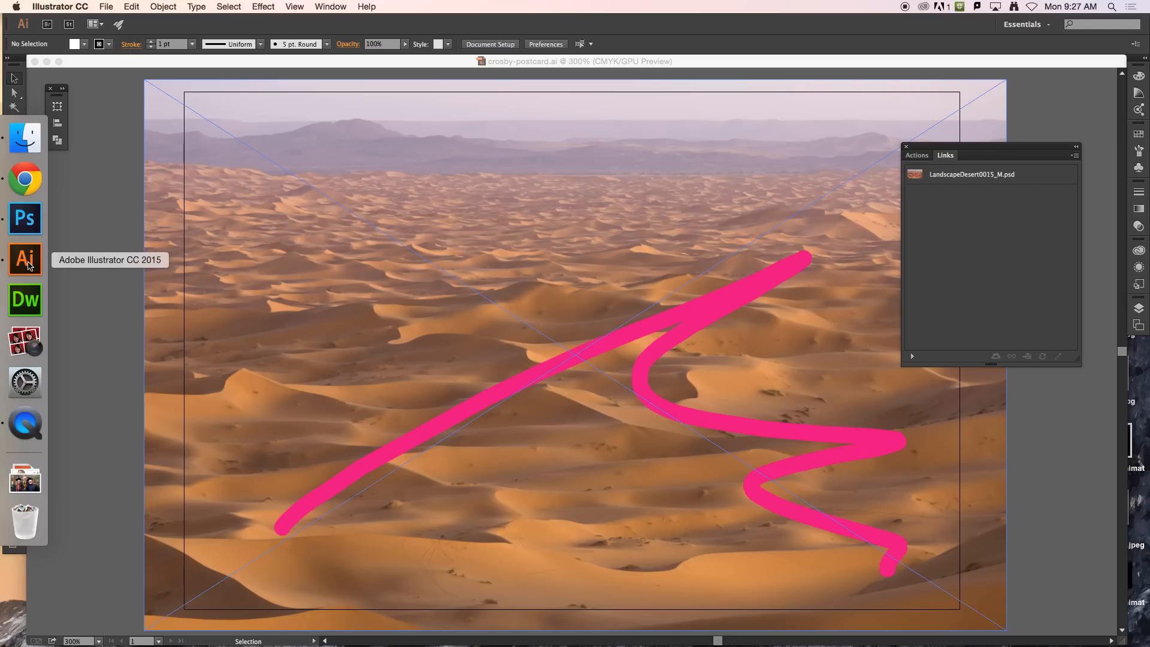
click(688, 352)
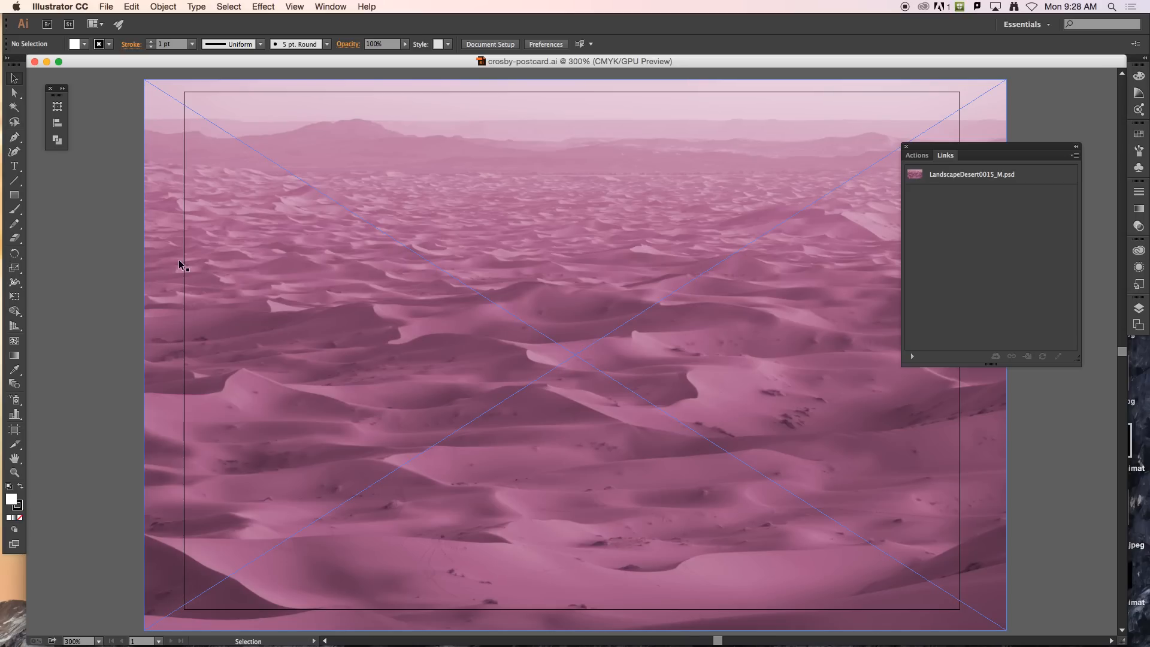
click(96, 276)
mouse_move(0, 289)
Step: Move the Actions and Links group to the artboard's right edge, collapse it to labelled icons, and expand only Links
click(975, 147)
drag(975, 147, 1049, 150)
click(1130, 151)
click(1040, 180)
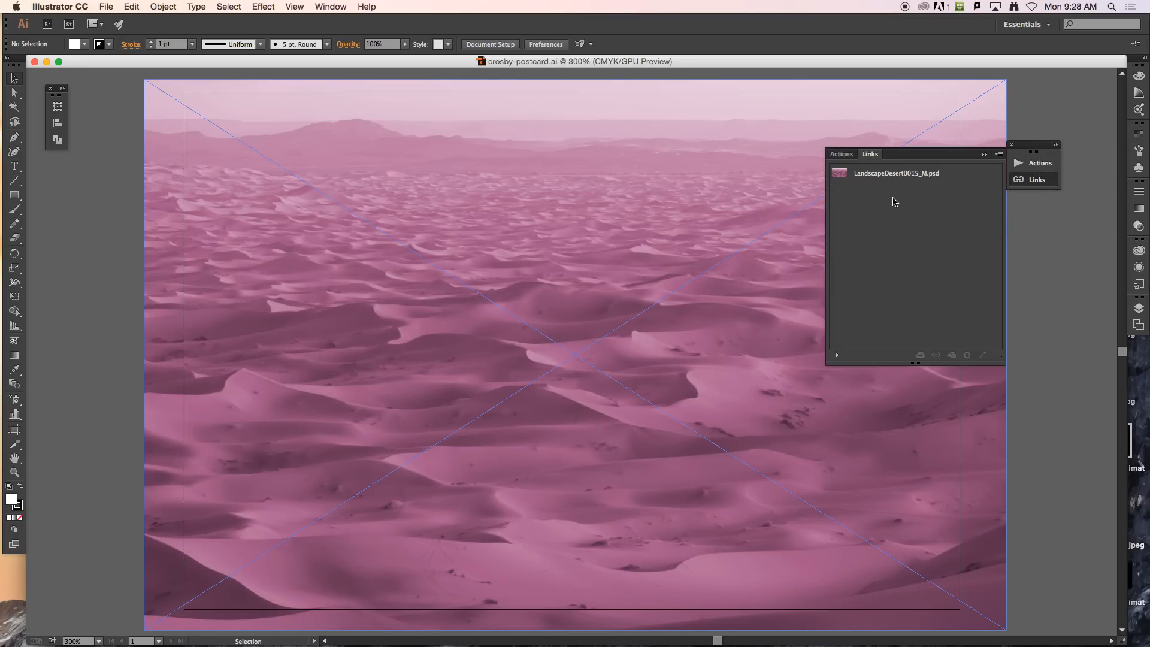
click(904, 179)
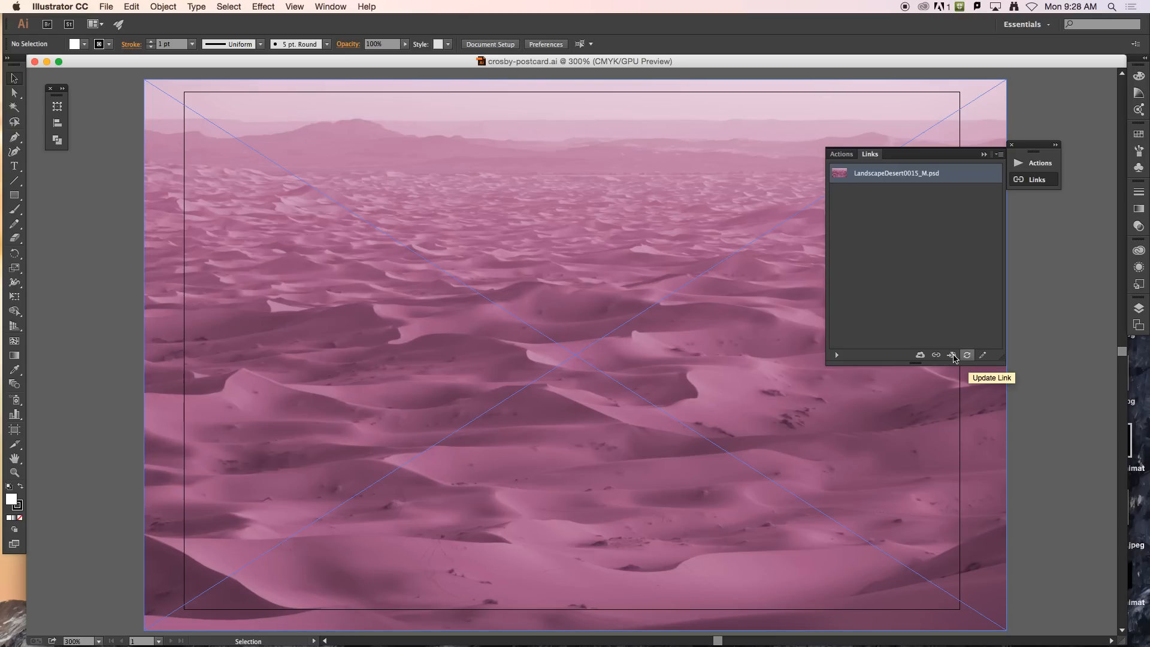
click(944, 335)
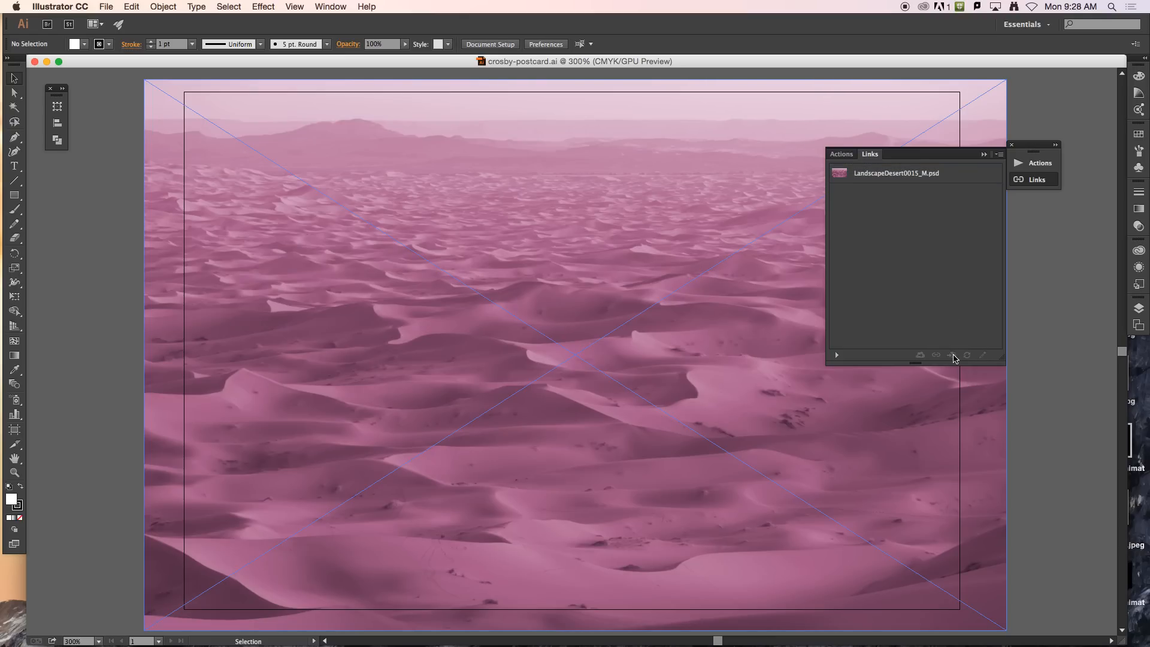
click(907, 174)
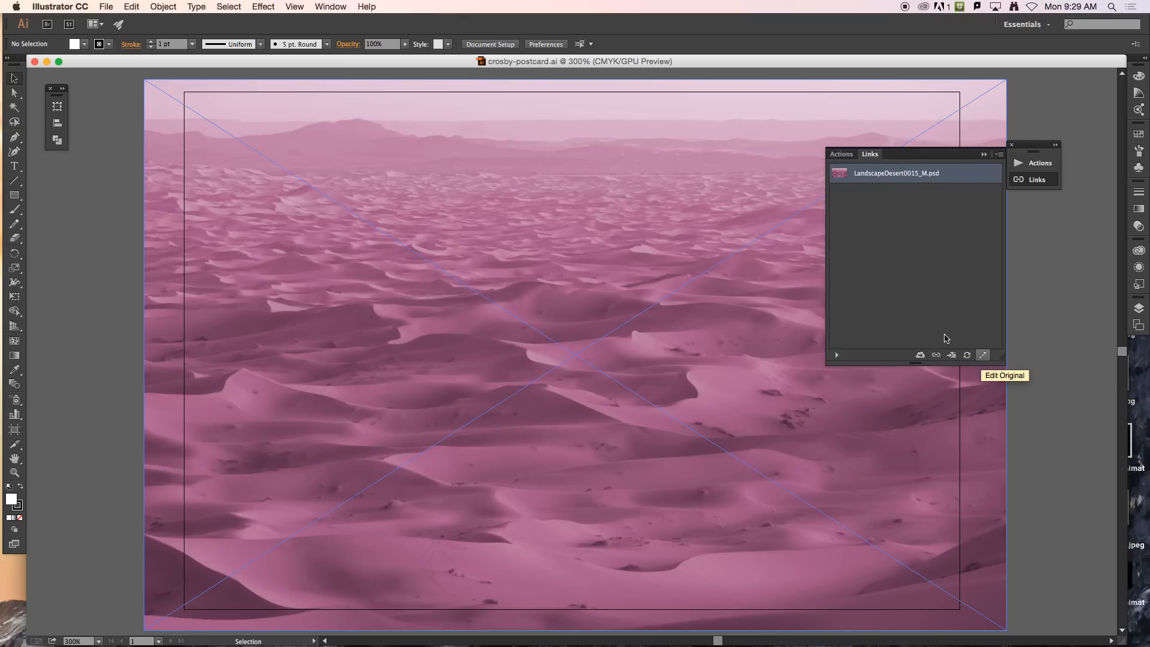
click(872, 277)
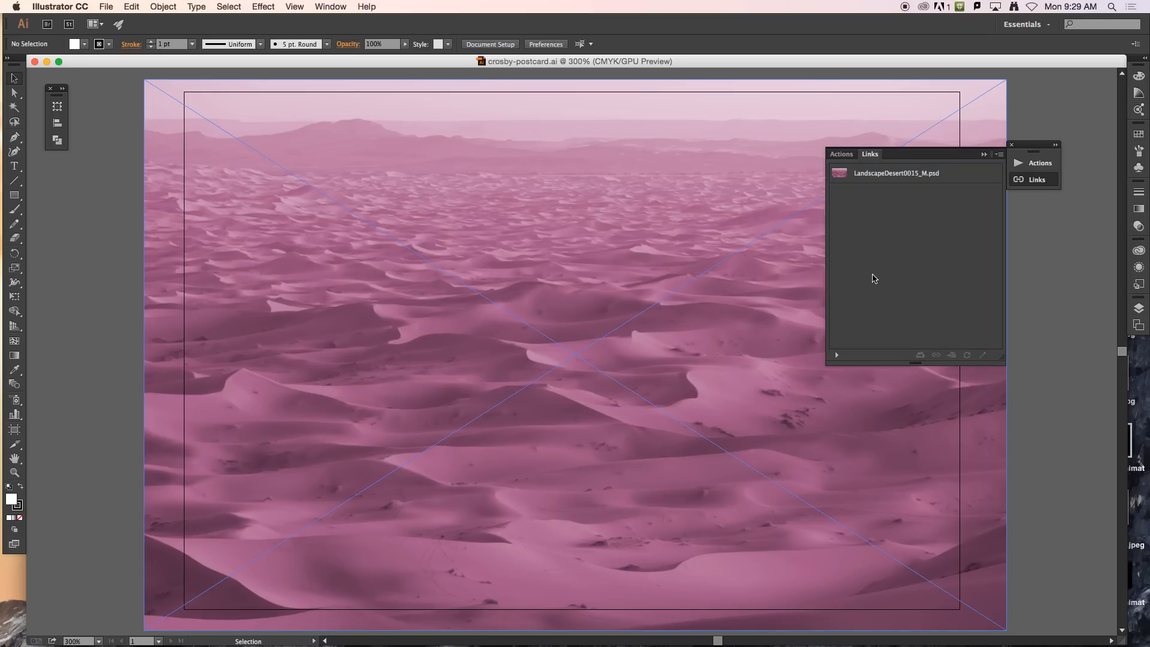
Step: Relink the desert image to LandscapeDesert0015_M.psd in the Crosby-CART101-Postcard folder, then collapse Links and deselect the image
click(912, 175)
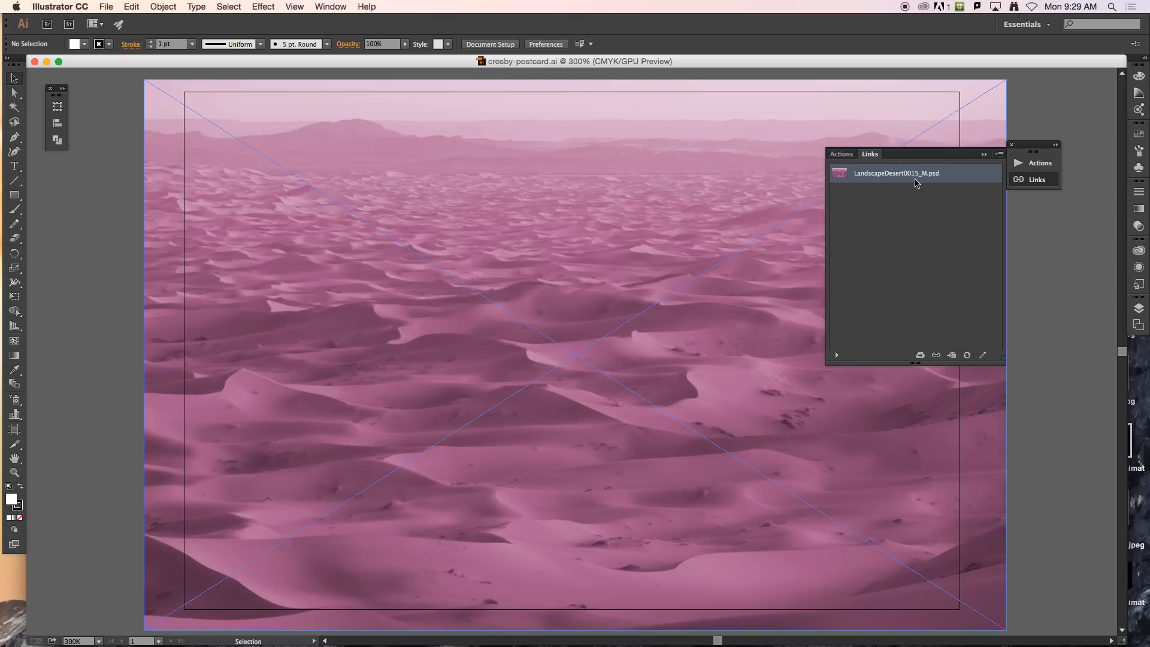
click(936, 357)
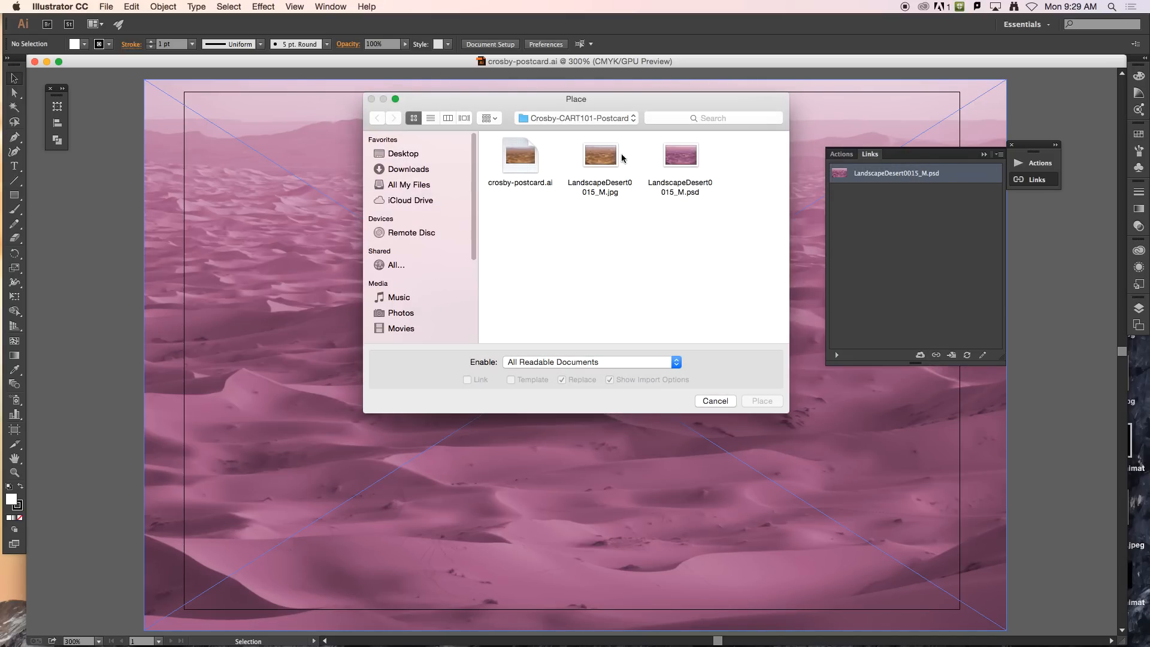
click(682, 157)
click(762, 401)
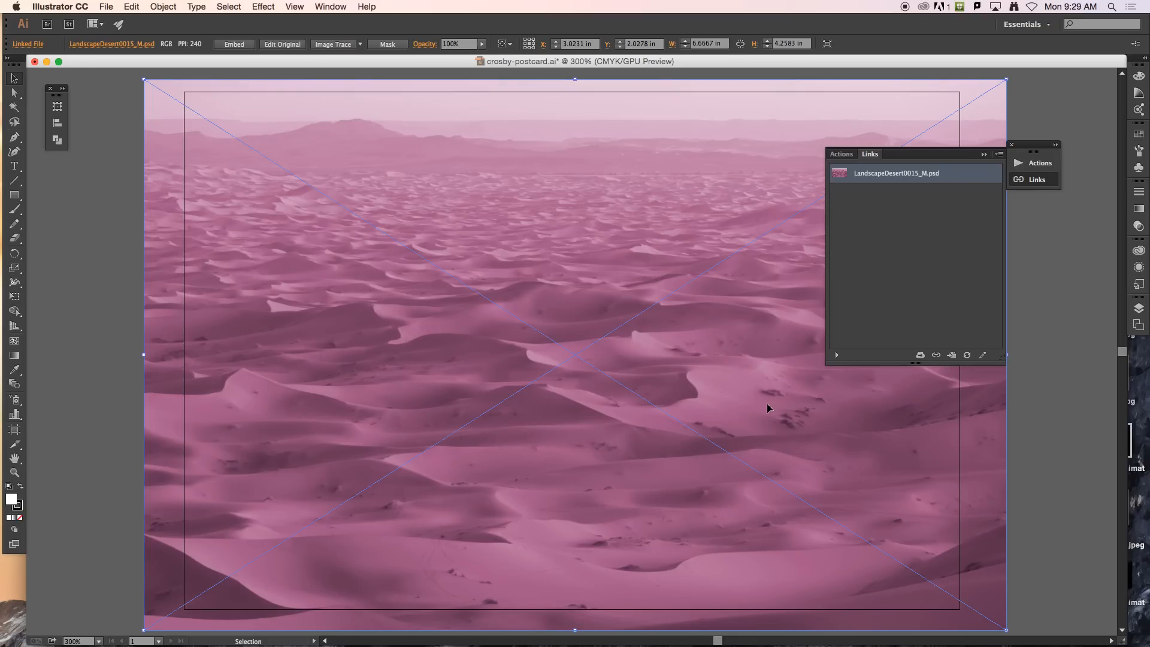
click(1037, 180)
click(1043, 316)
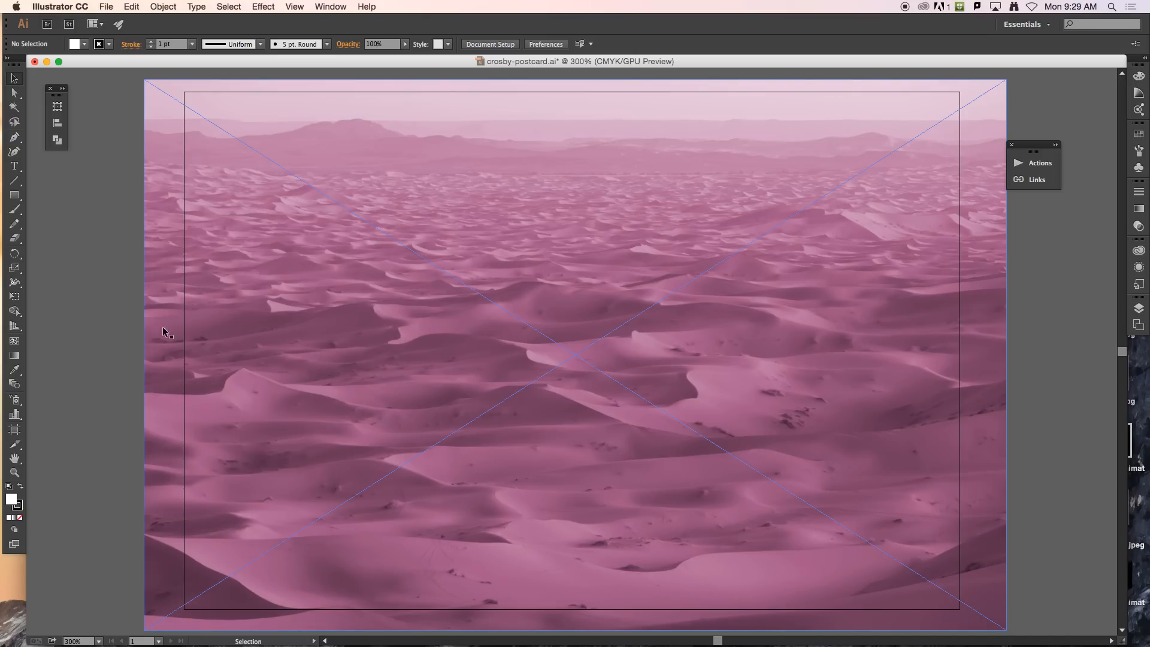
Step: Trace the linked desert image with the 6 Colors Image Trace preset and deselect the result
click(338, 317)
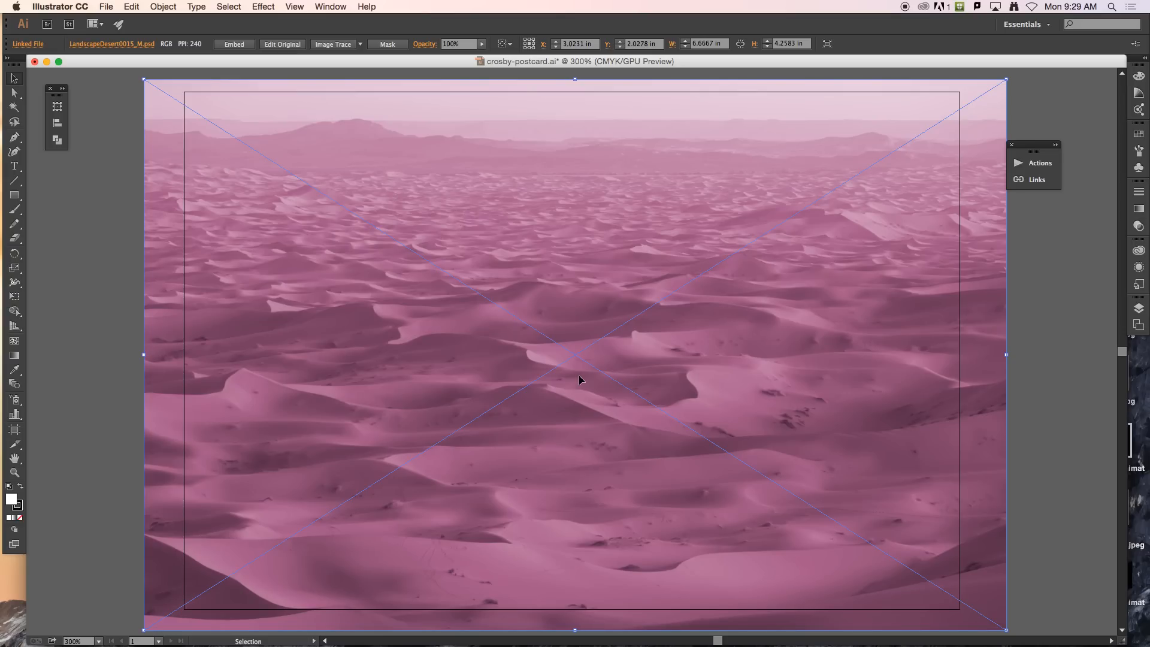
click(1055, 305)
click(155, 9)
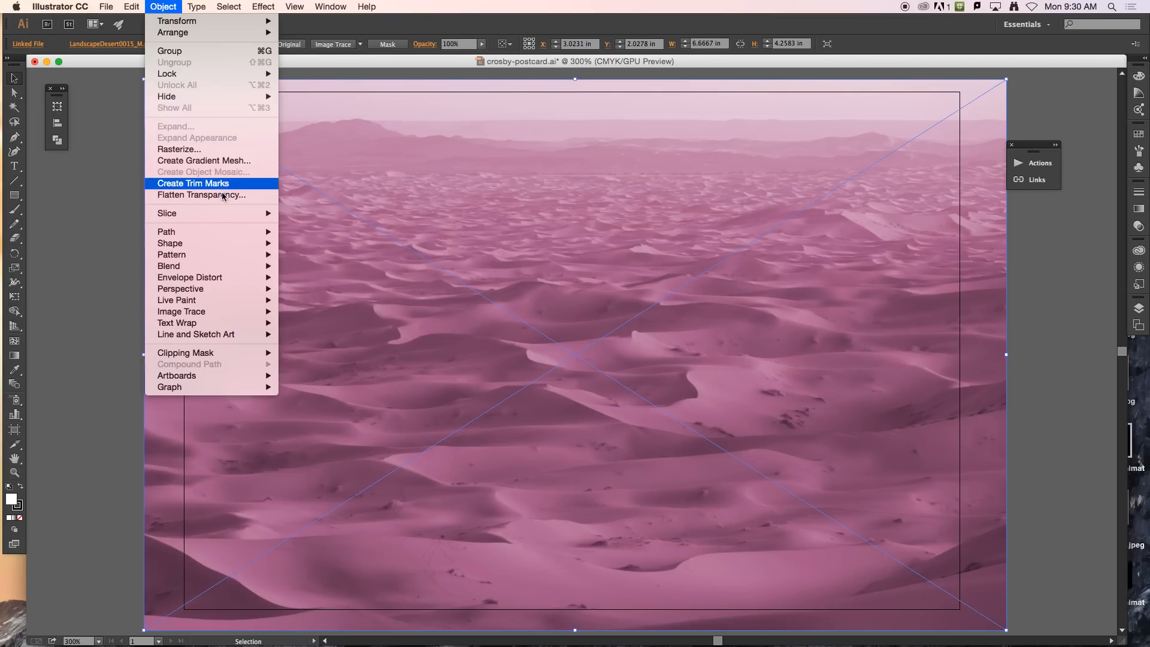
mouse_move(218, 304)
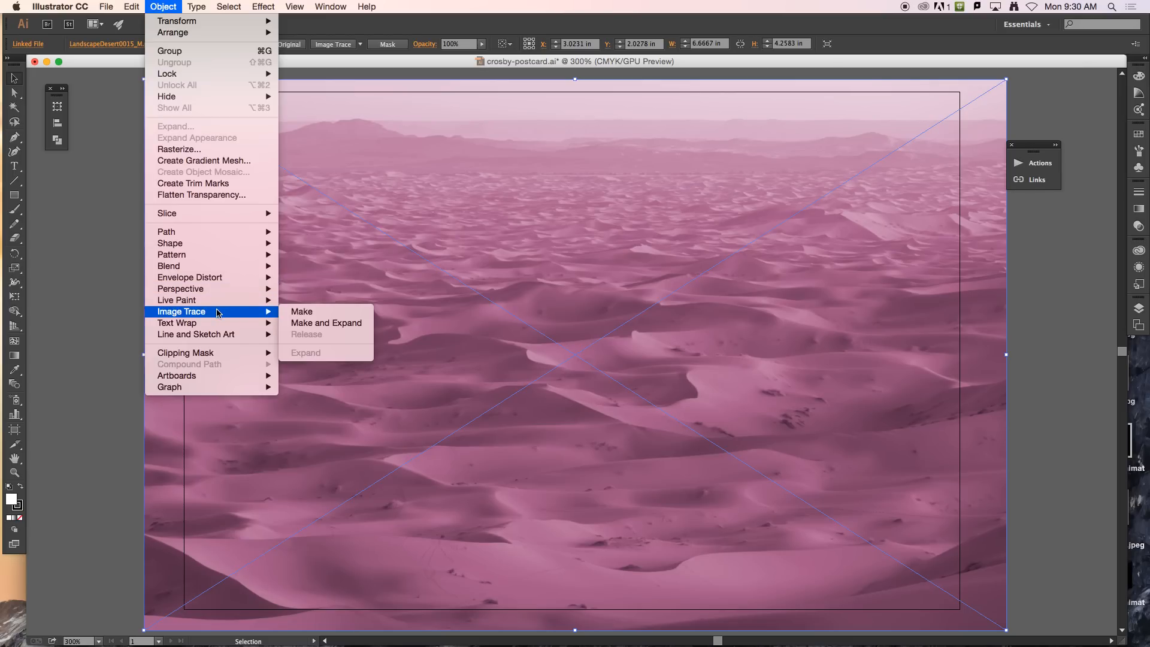
click(110, 248)
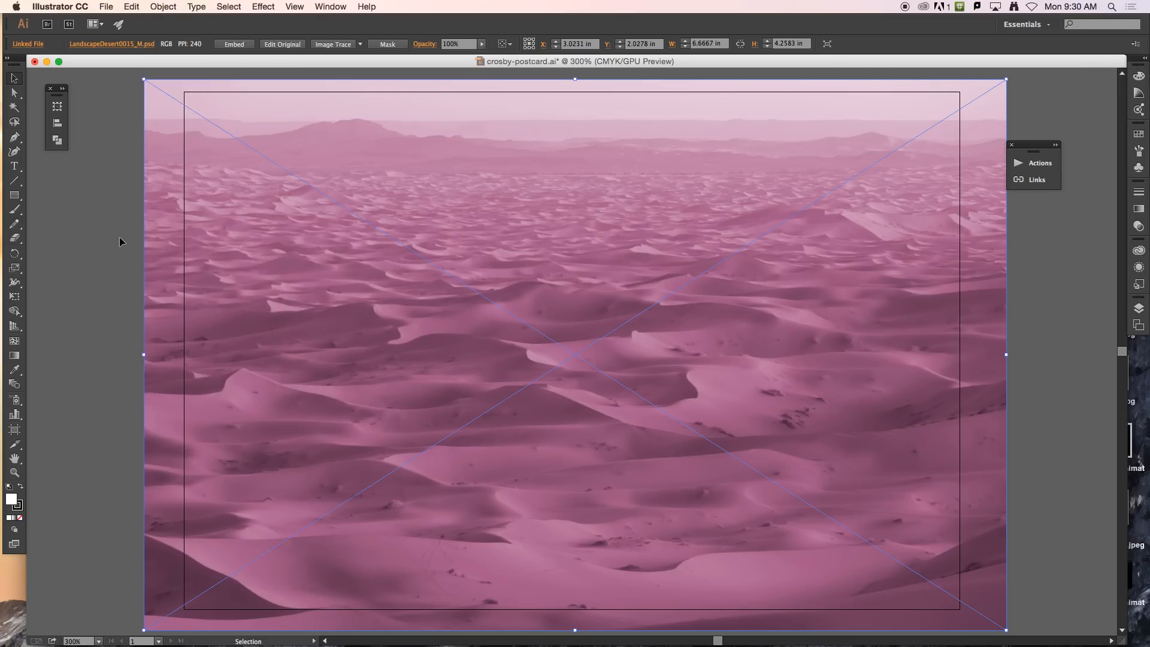
click(361, 45)
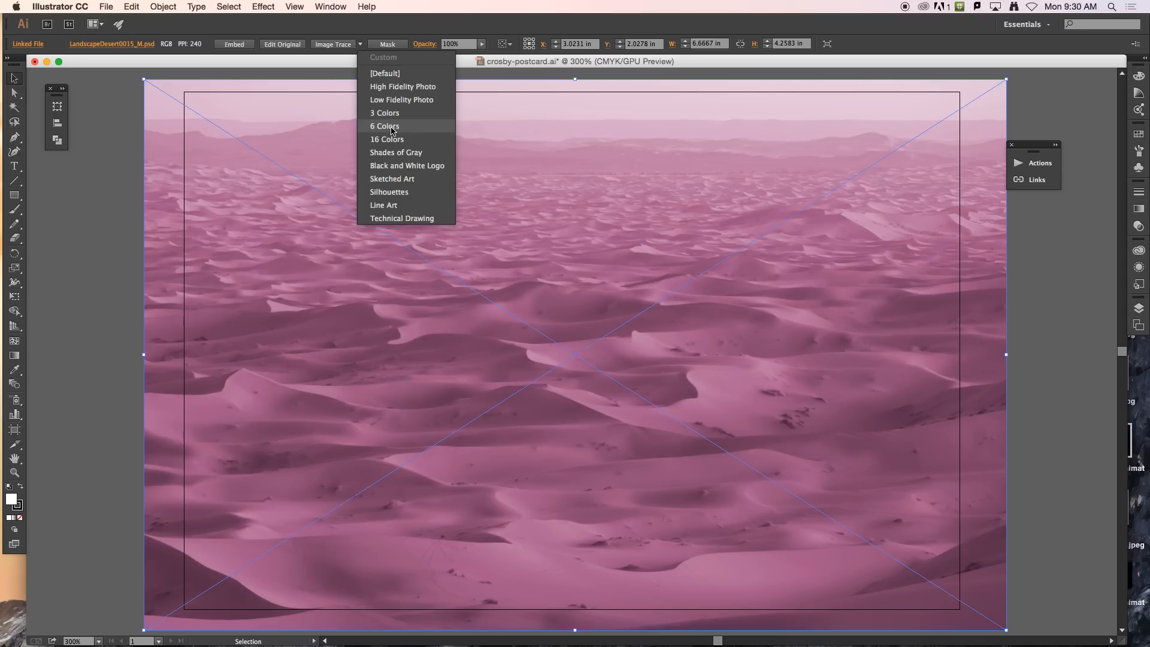
click(392, 126)
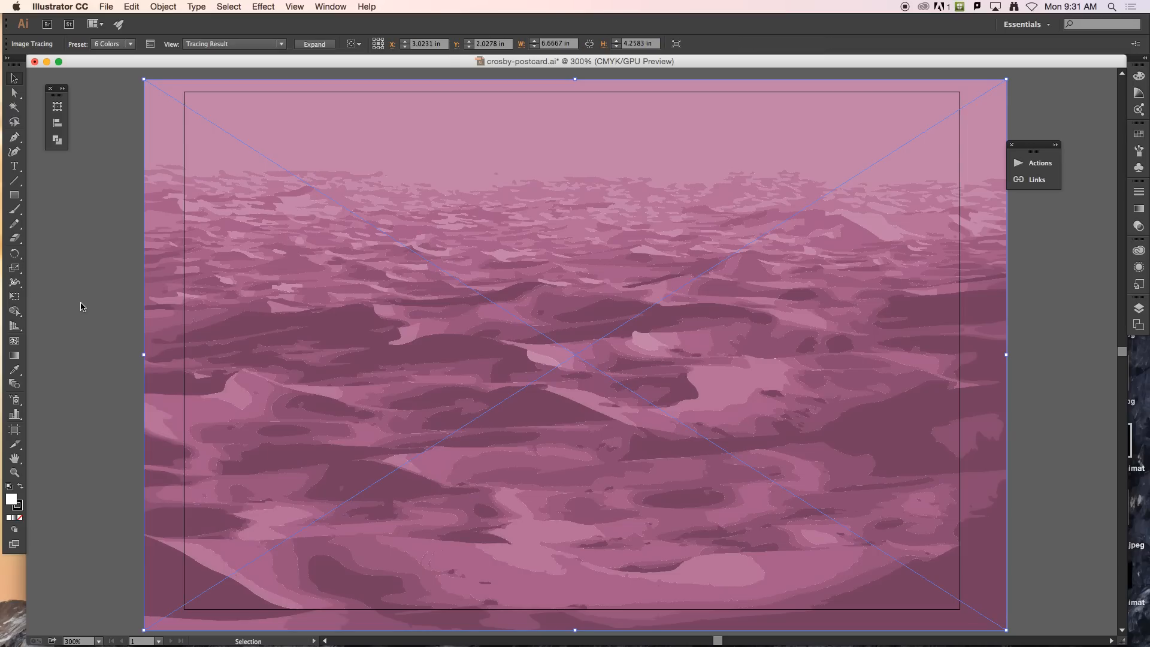
click(82, 306)
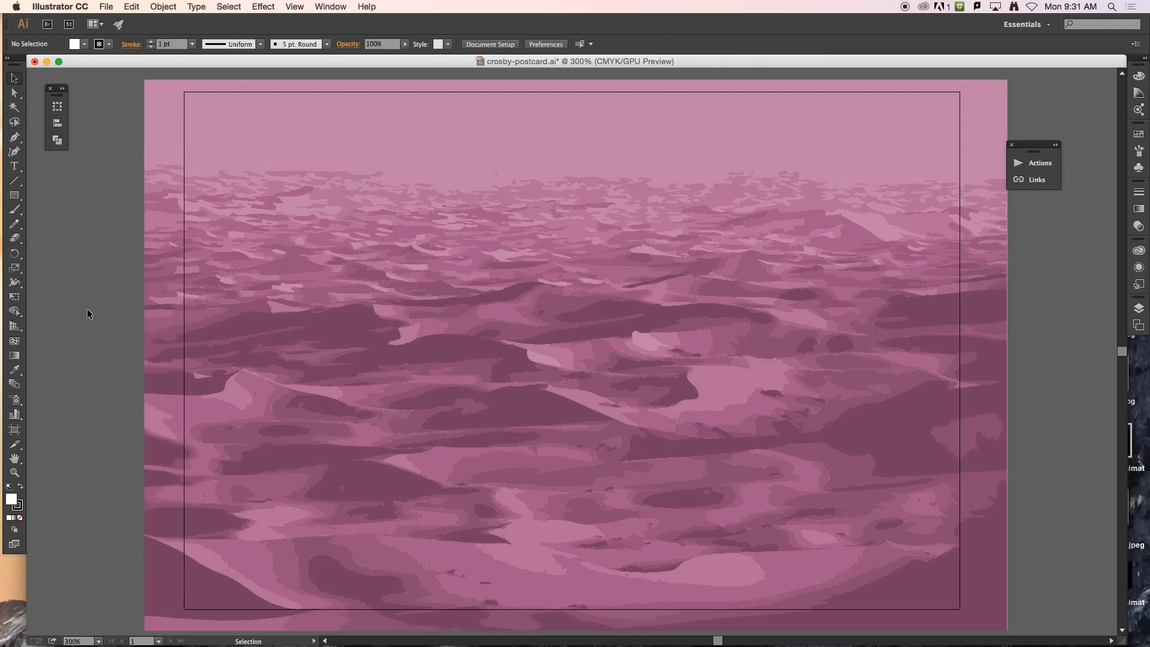
key(a)
key(v)
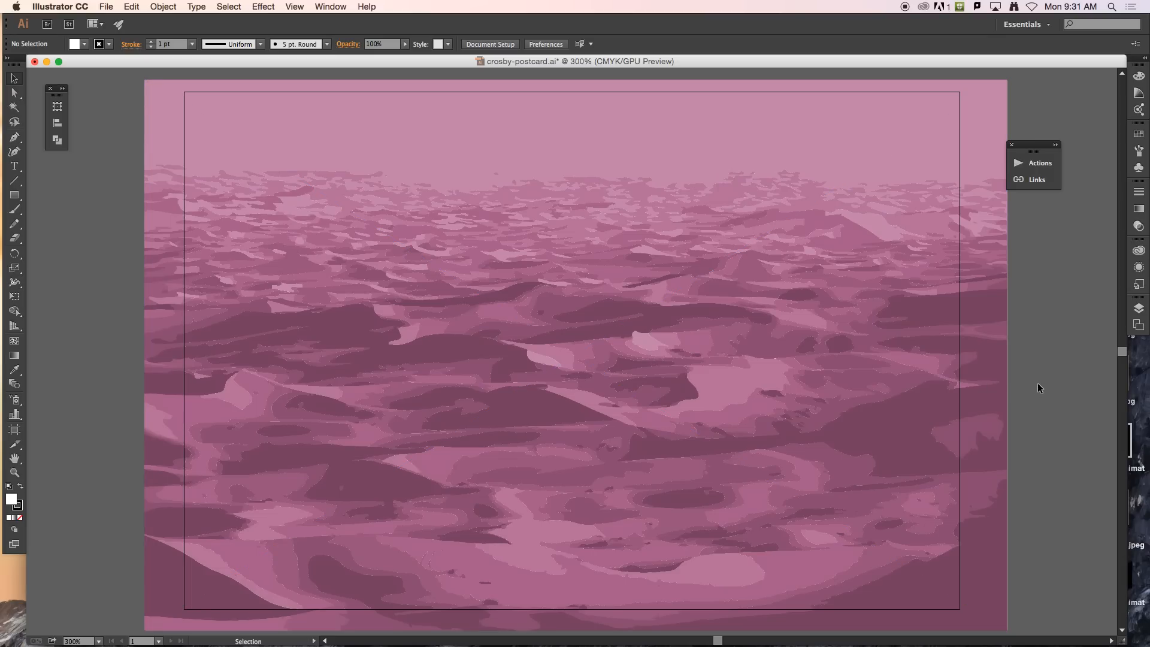
Step: Open the Image Trace settings for the traced desert, expand the advanced options, and set the maximum colors to 12
click(575, 401)
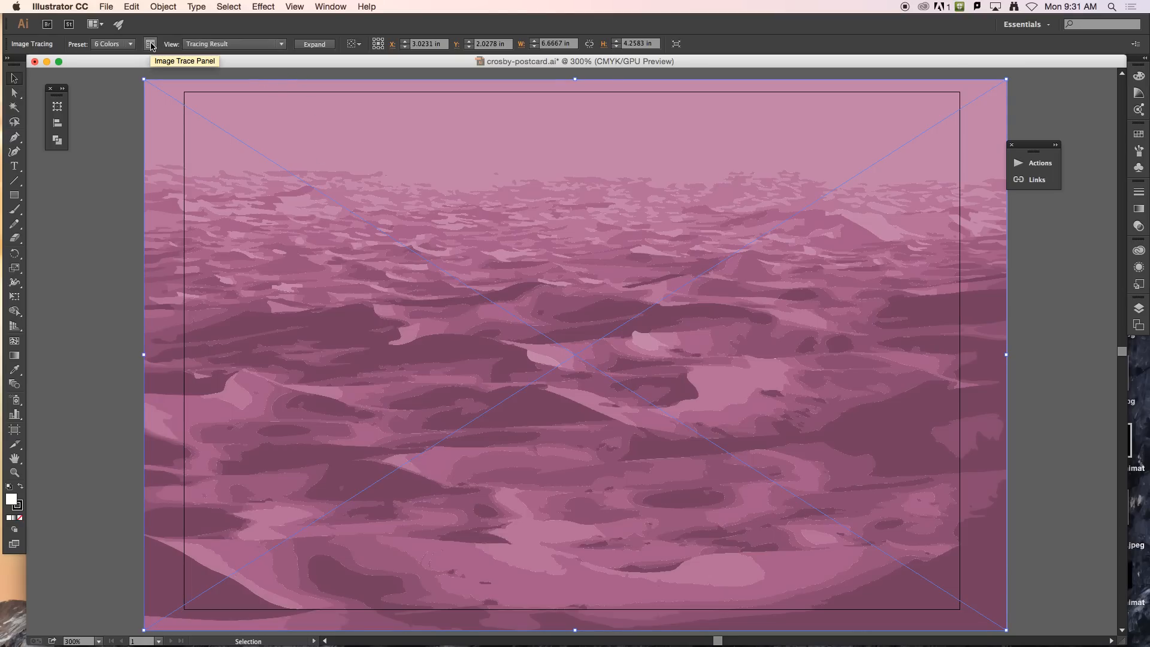
click(103, 273)
click(299, 277)
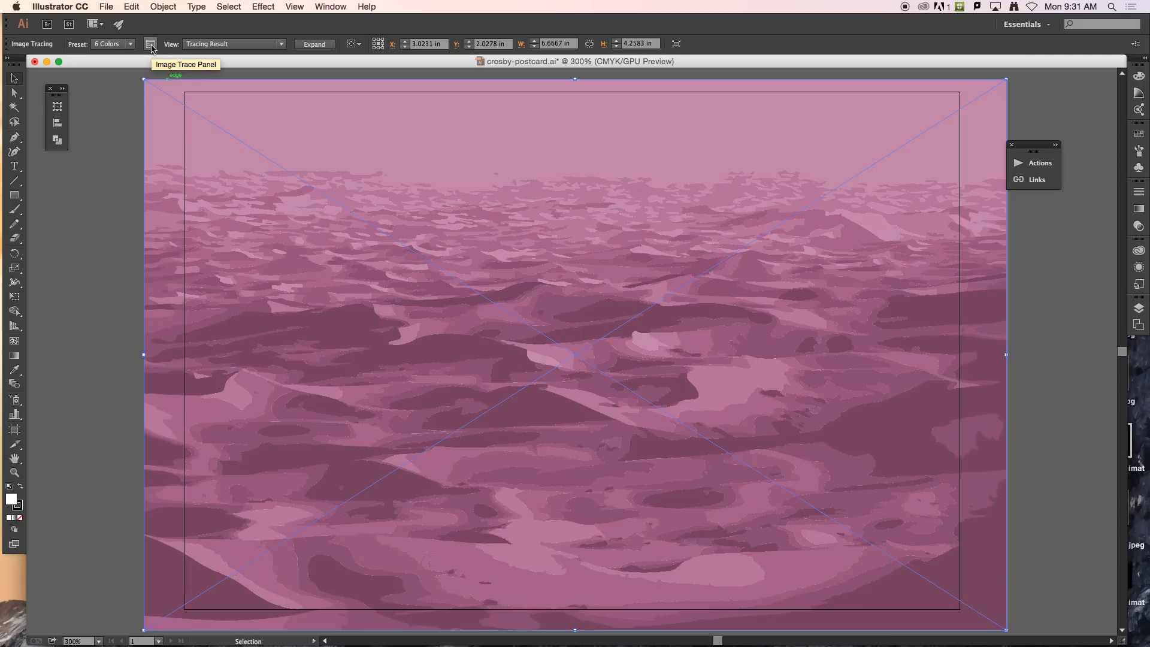
click(151, 44)
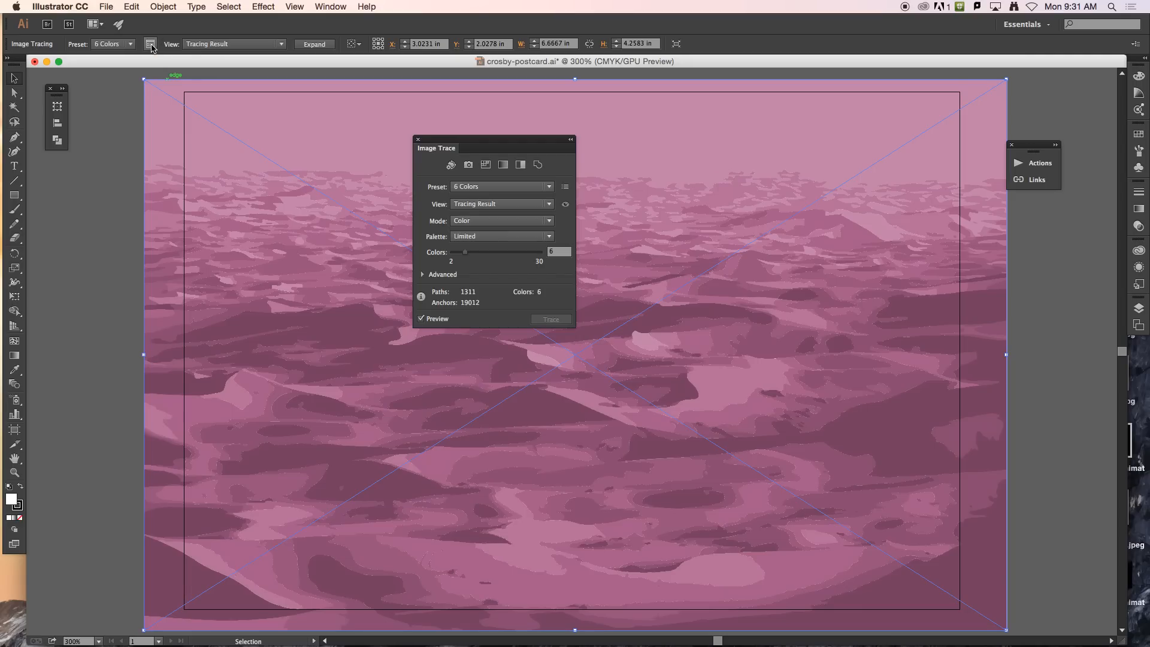
drag(526, 141, 384, 198)
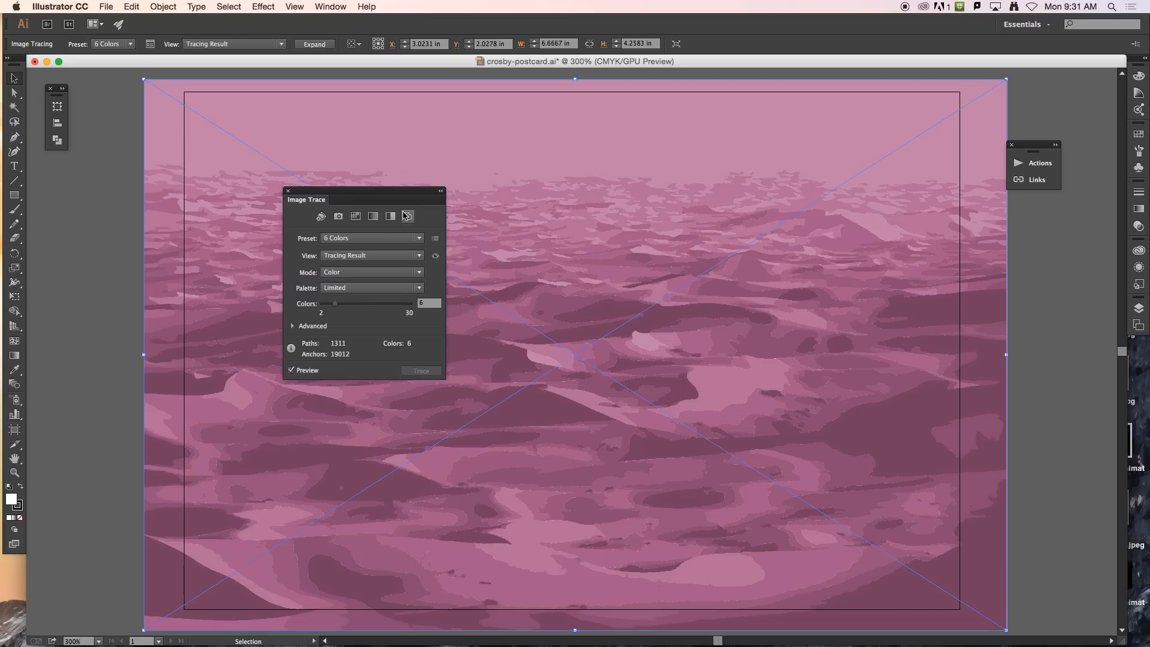
click(293, 327)
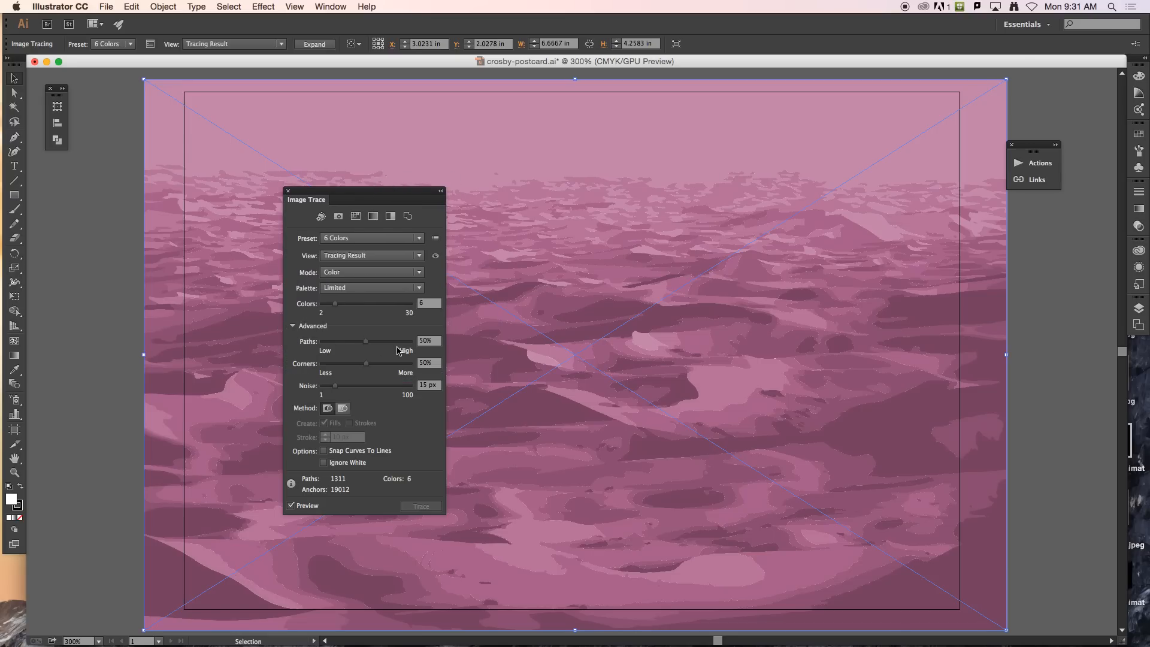
drag(404, 194, 348, 175)
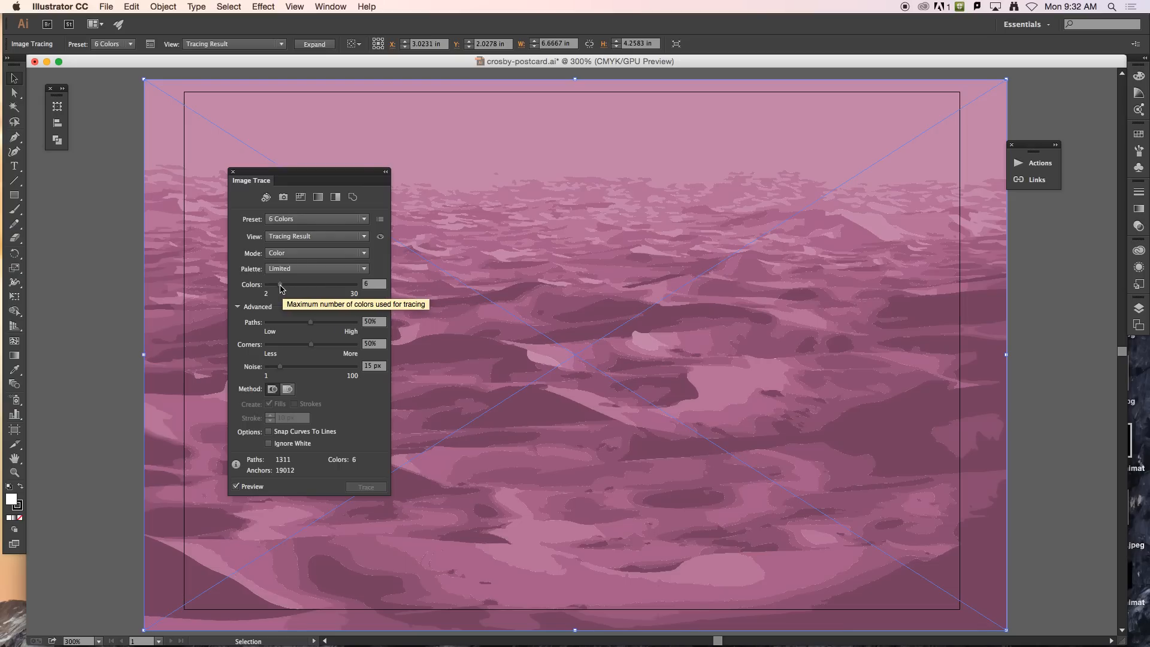
drag(281, 289, 300, 290)
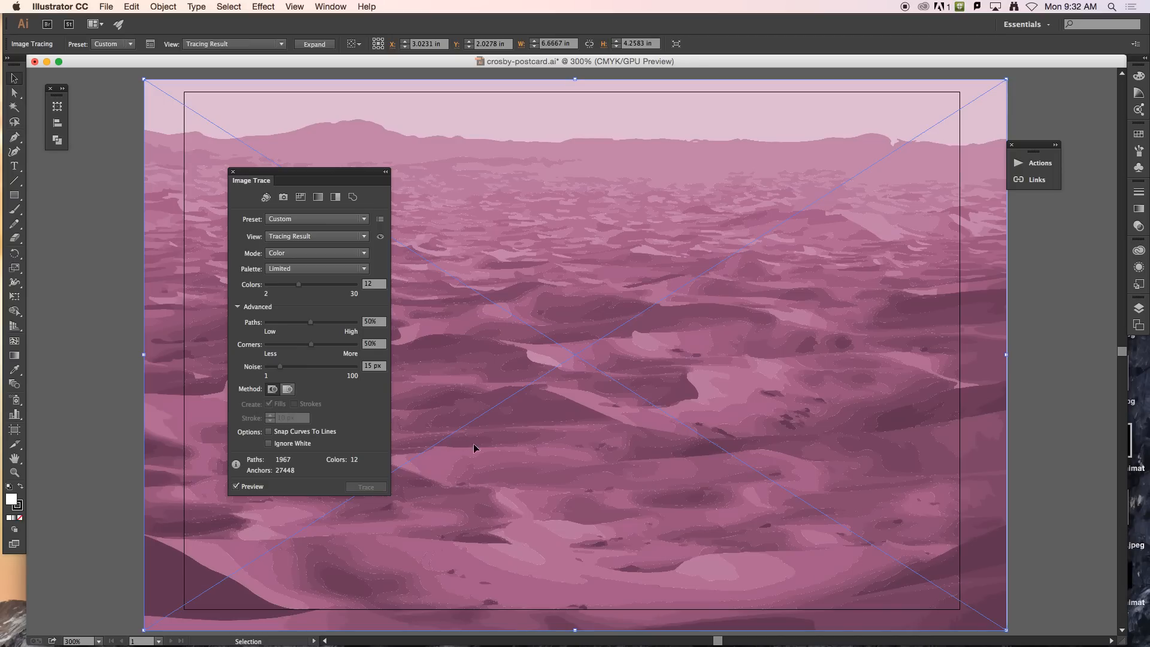
Step: Deselect the tracing and examine the edges between its color shapes near the image's center at 4800% magnification
click(1019, 430)
key(super+equal)
key(super+equal)
key(super+equal)
key(super+equal)
key(super+equal)
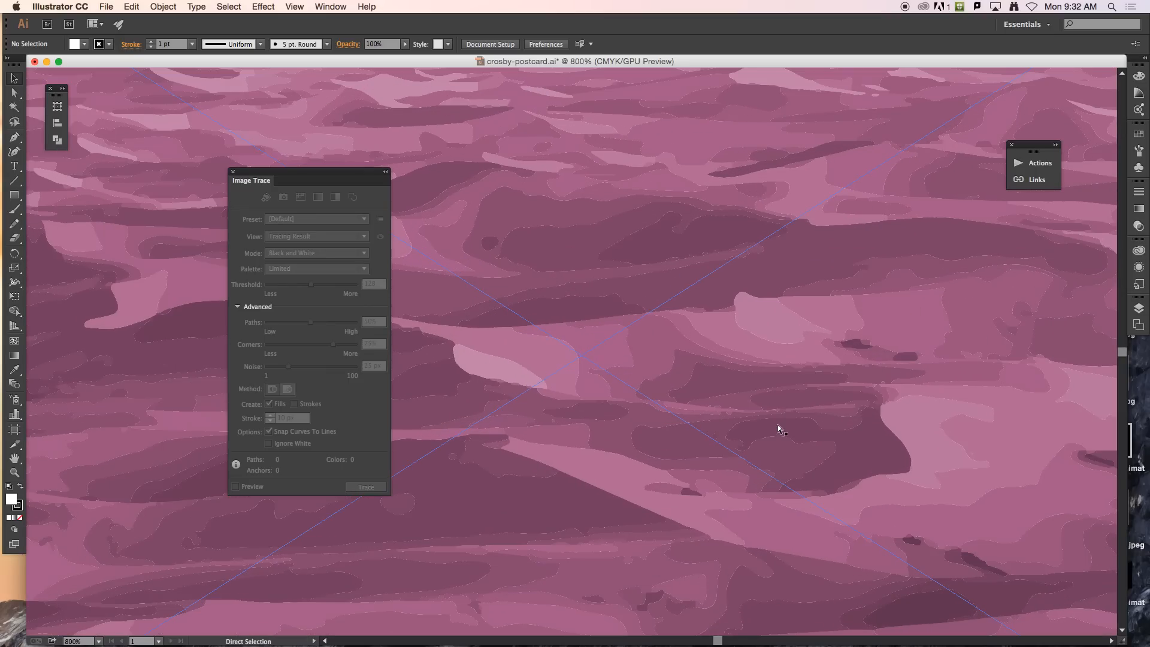
key(super+equal)
key(super+equal)
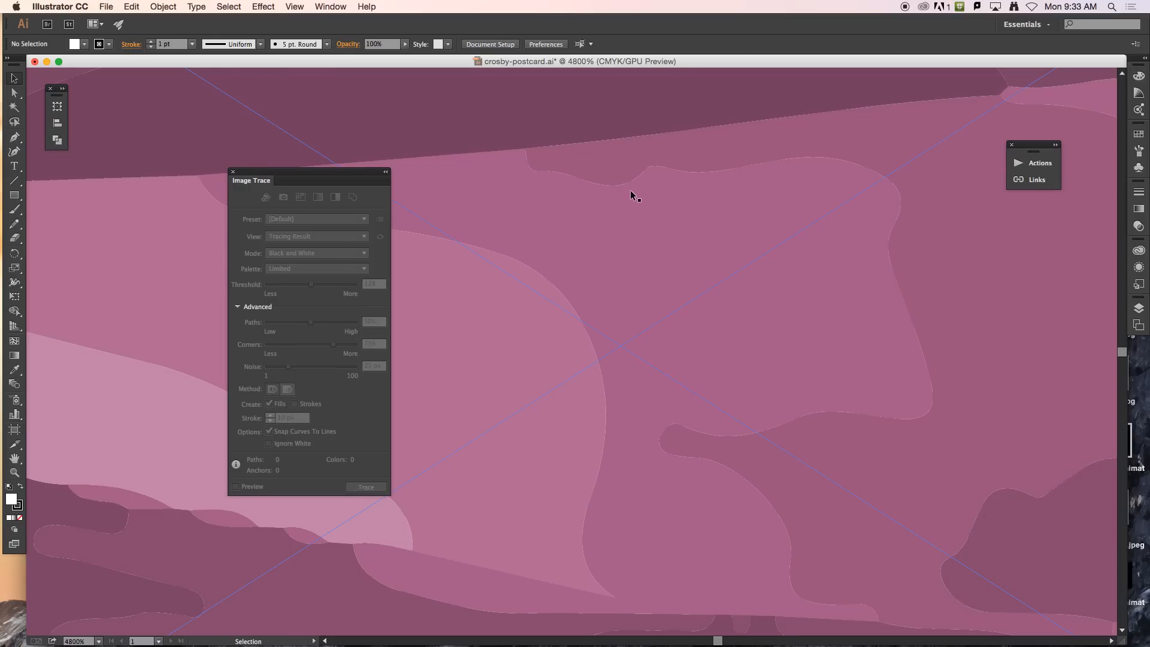
key(space)
drag(639, 163, 606, 220)
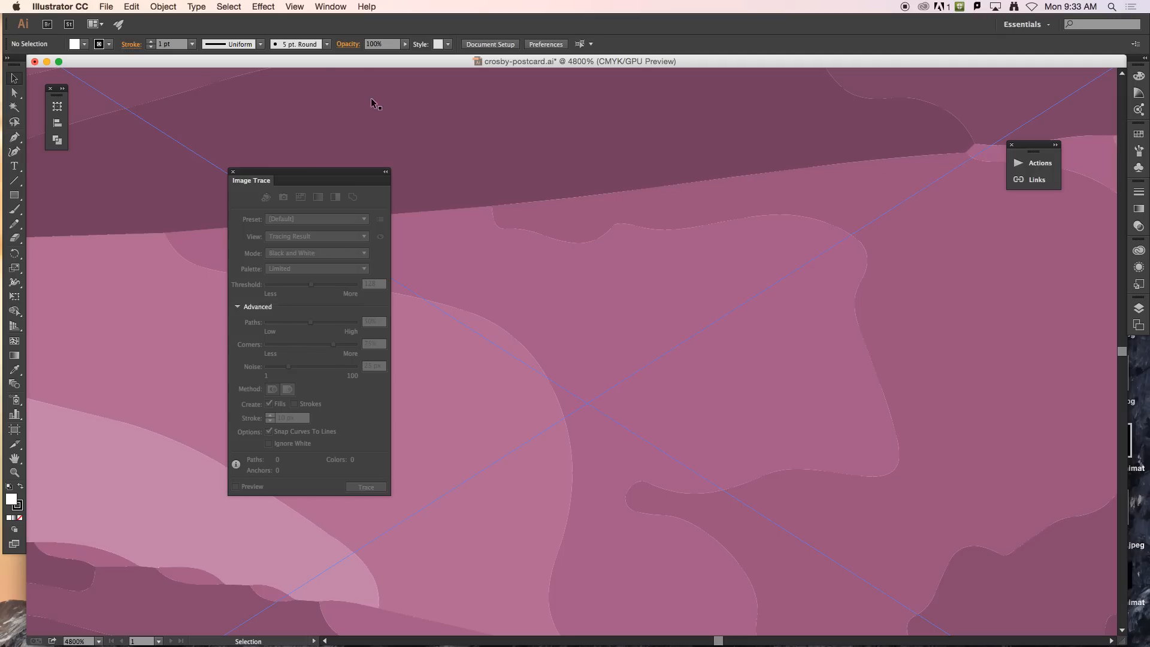
Step: Turn off GPU Performance in the preferences
click(118, 24)
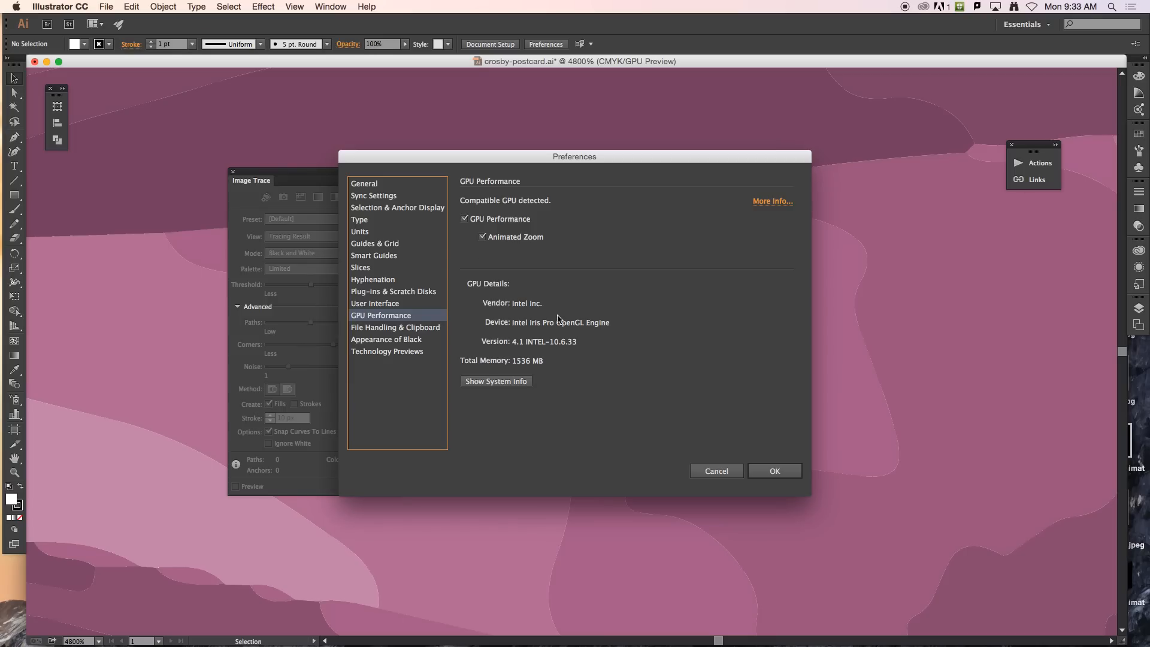
click(465, 220)
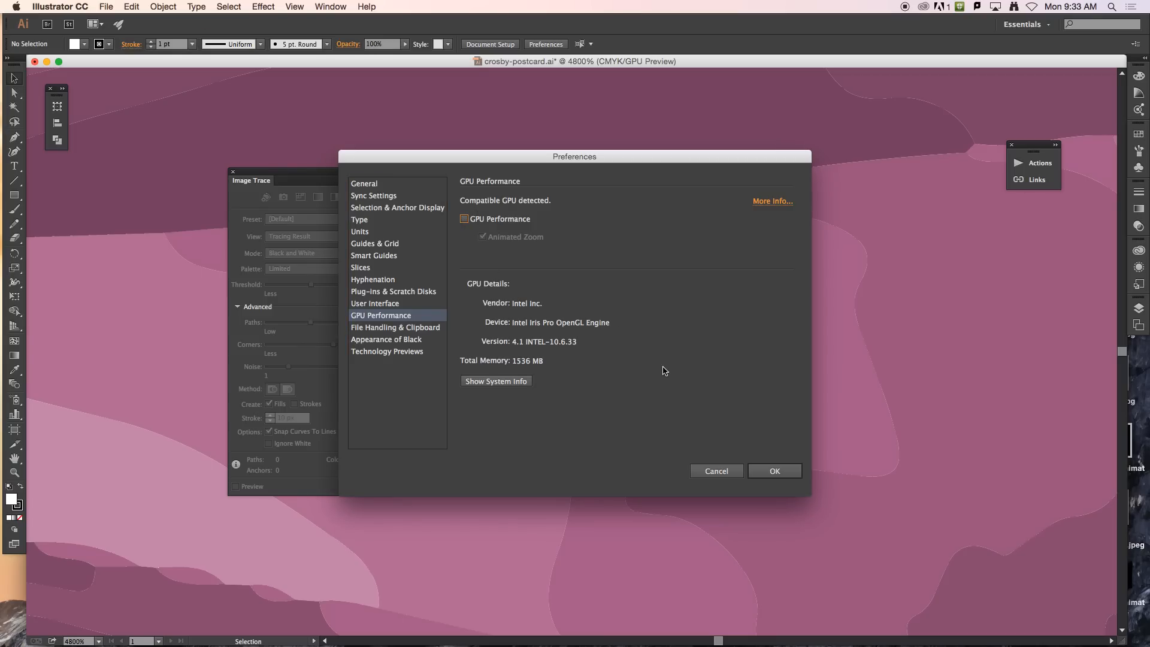
click(769, 472)
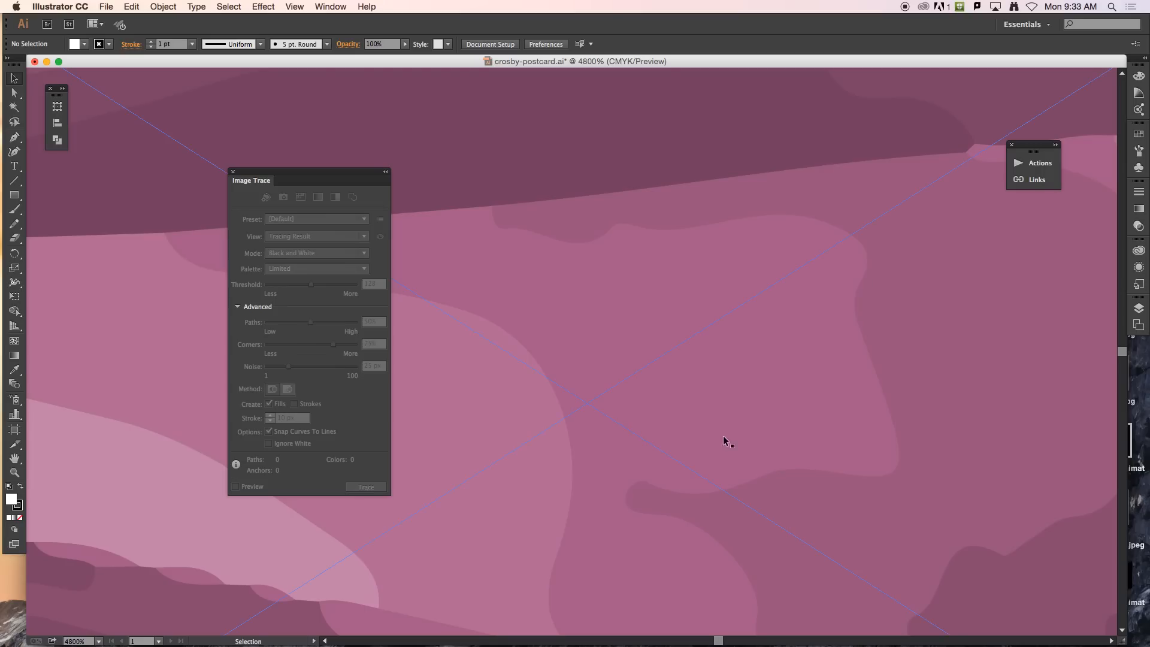
Step: Return to 300% magnification, move the Image Trace panel beside the artboard, and collapse it to a labelled icon
key(super+minus)
key(super+minus)
key(super+minus)
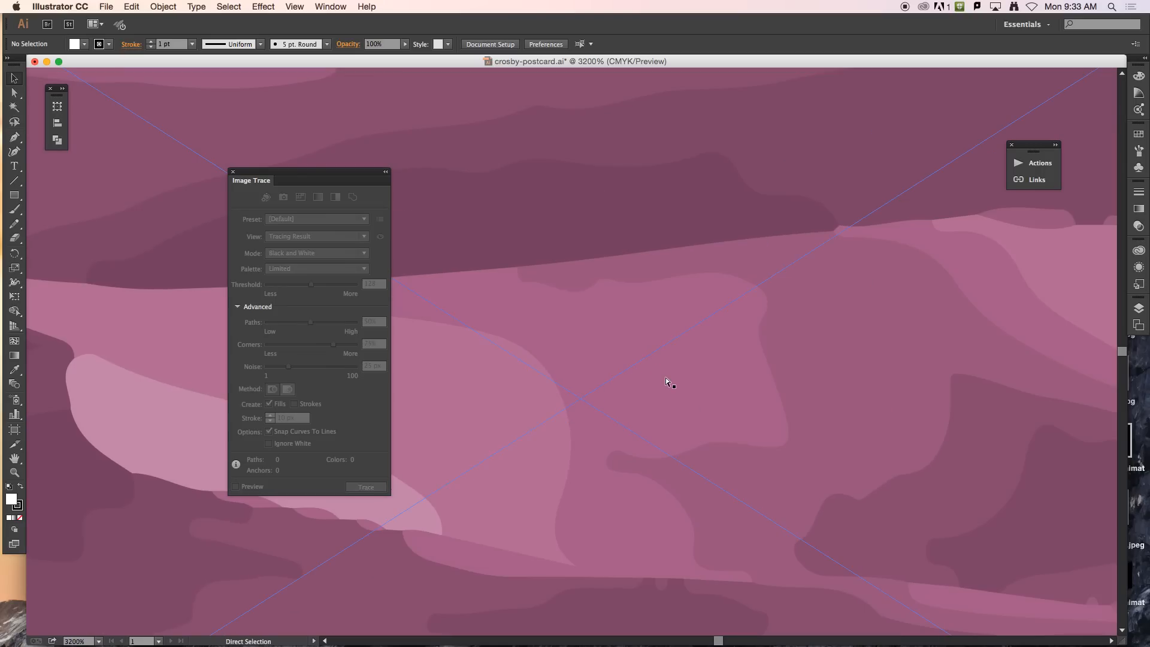
key(super+minus)
key(super+minus)
key(super+minus)
key(super+minus)
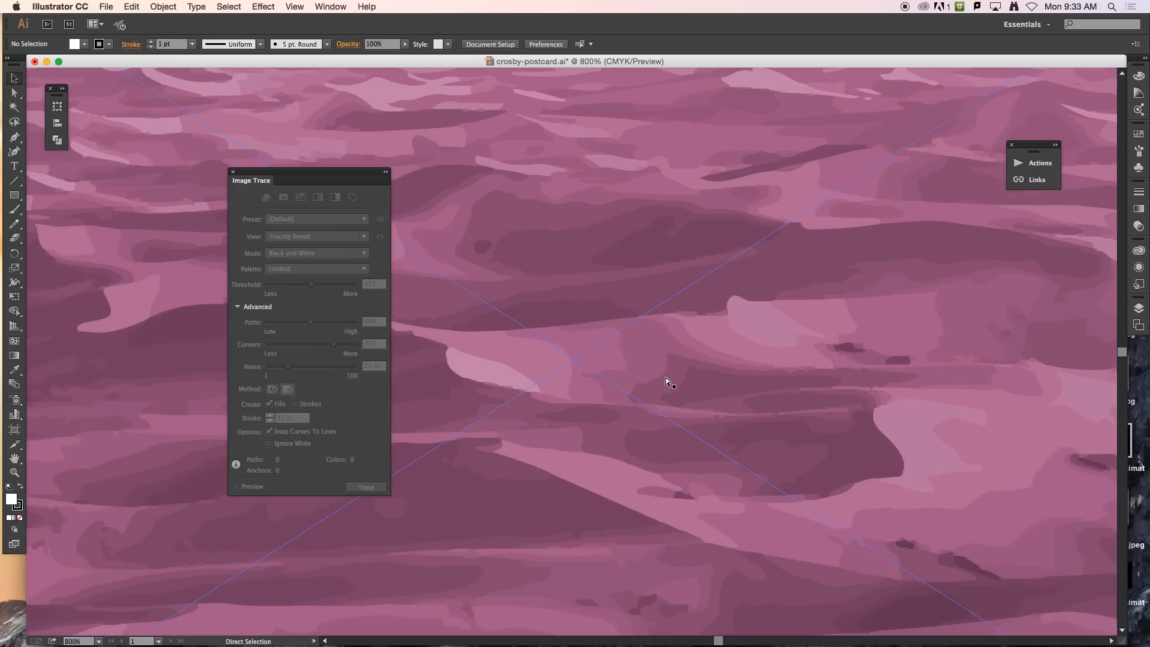
key(super+minus)
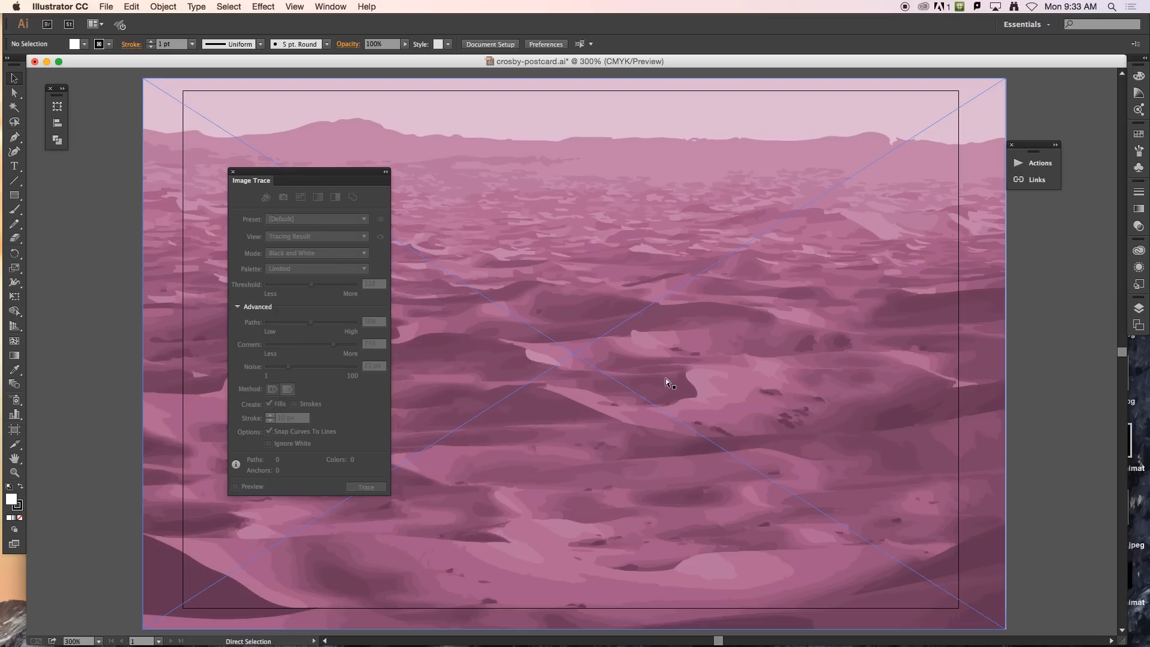
mouse_move(320, 178)
mouse_down()
mouse_move(172, 180)
mouse_move(79, 199)
mouse_up()
click(231, 186)
click(102, 315)
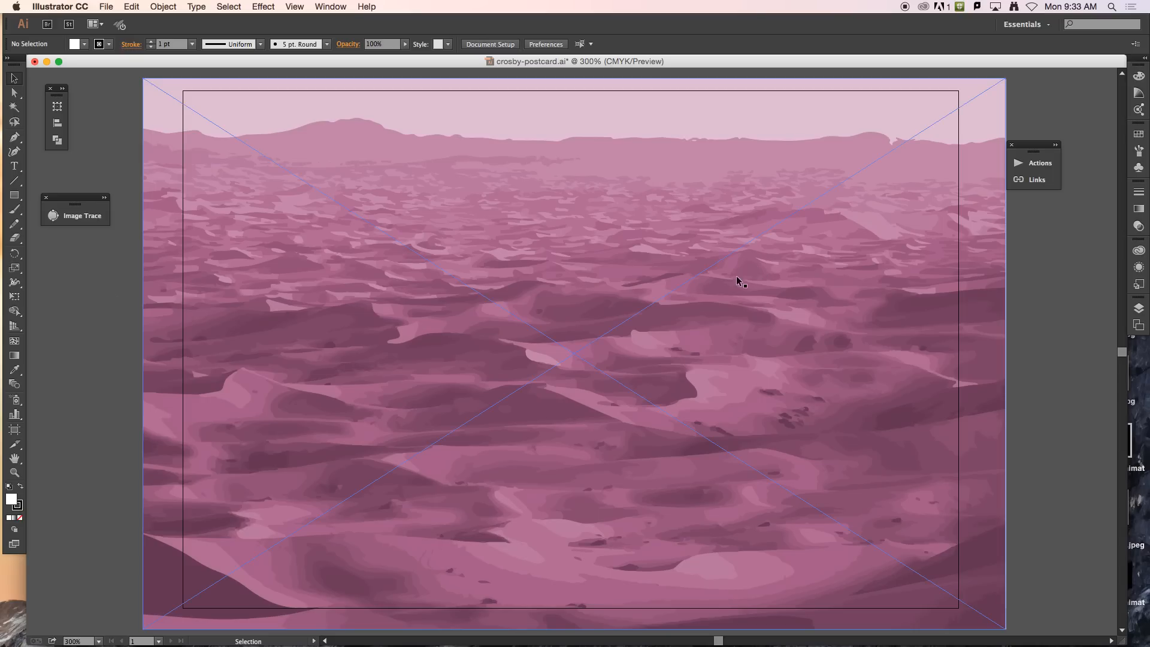
Step: Expand Links, then switch to Photoshop, shift the Hue/Saturation 1 layer's hue to green, and save LandscapeDesert0015_M.psd
click(1037, 179)
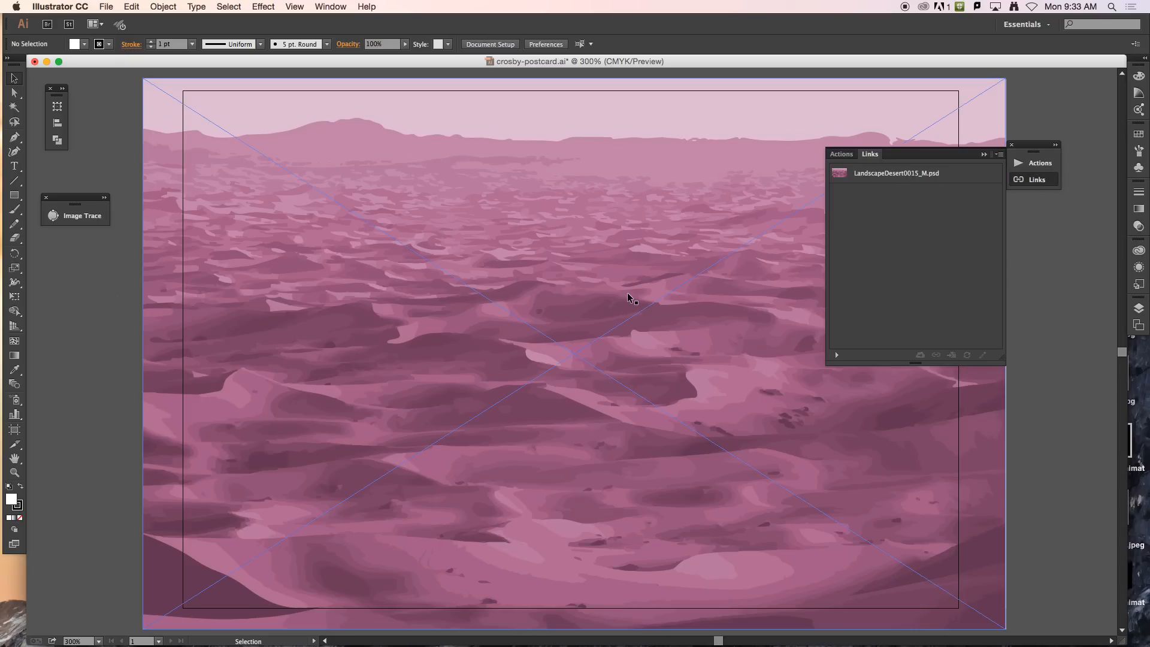
click(24, 220)
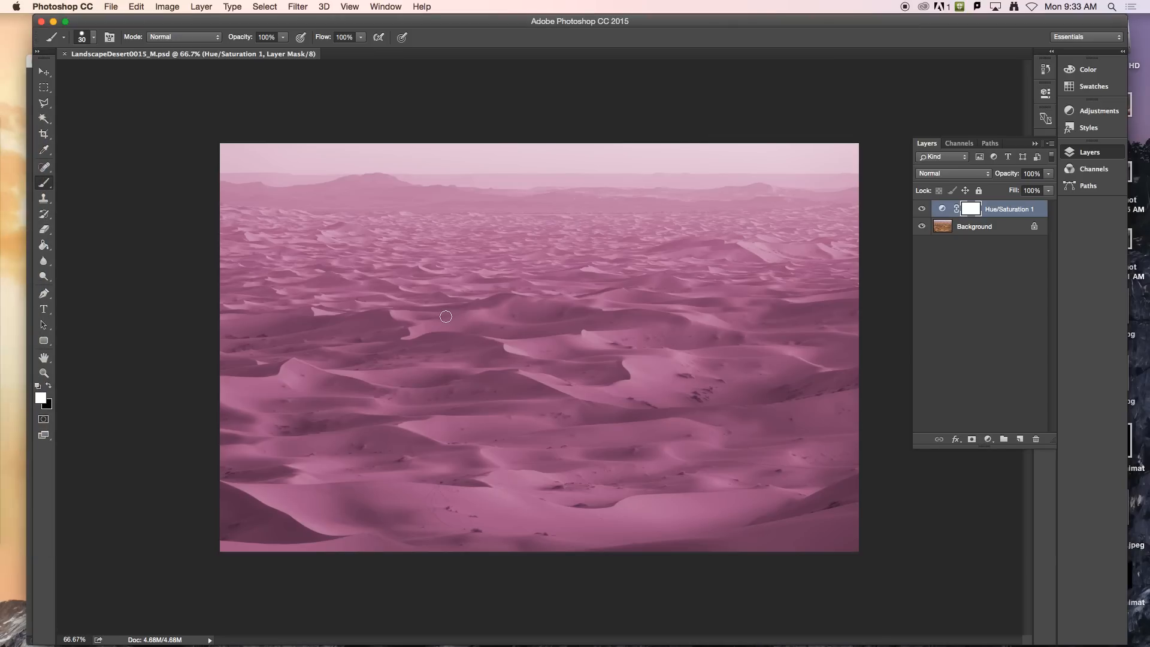
double_click(942, 209)
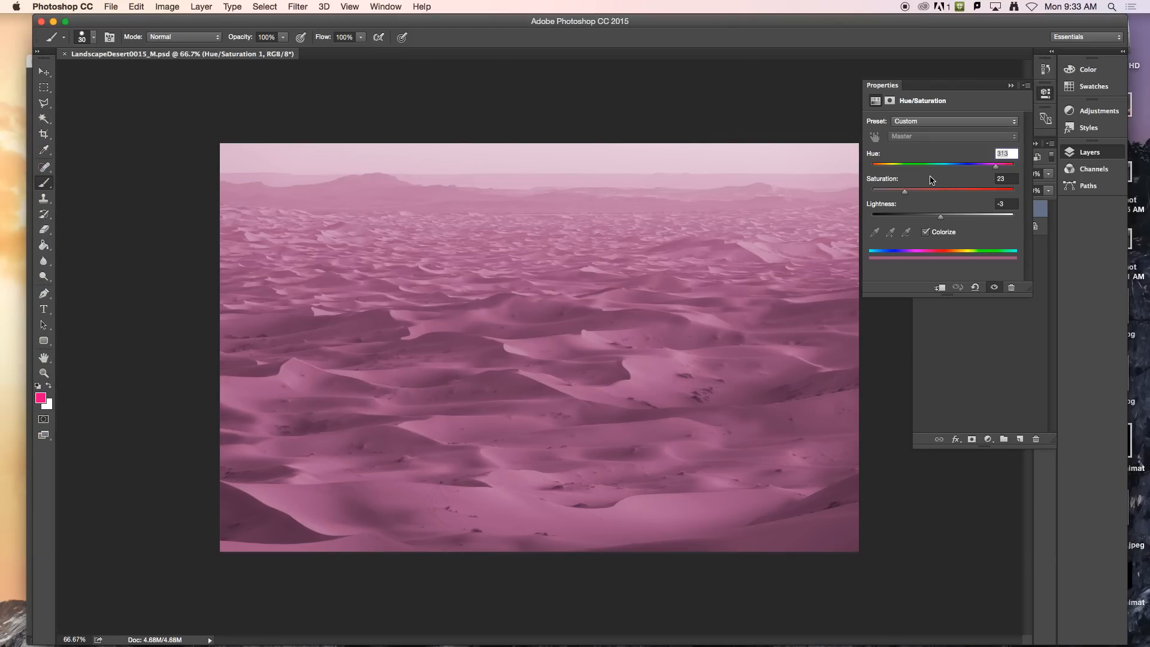
drag(926, 166, 910, 170)
click(1008, 343)
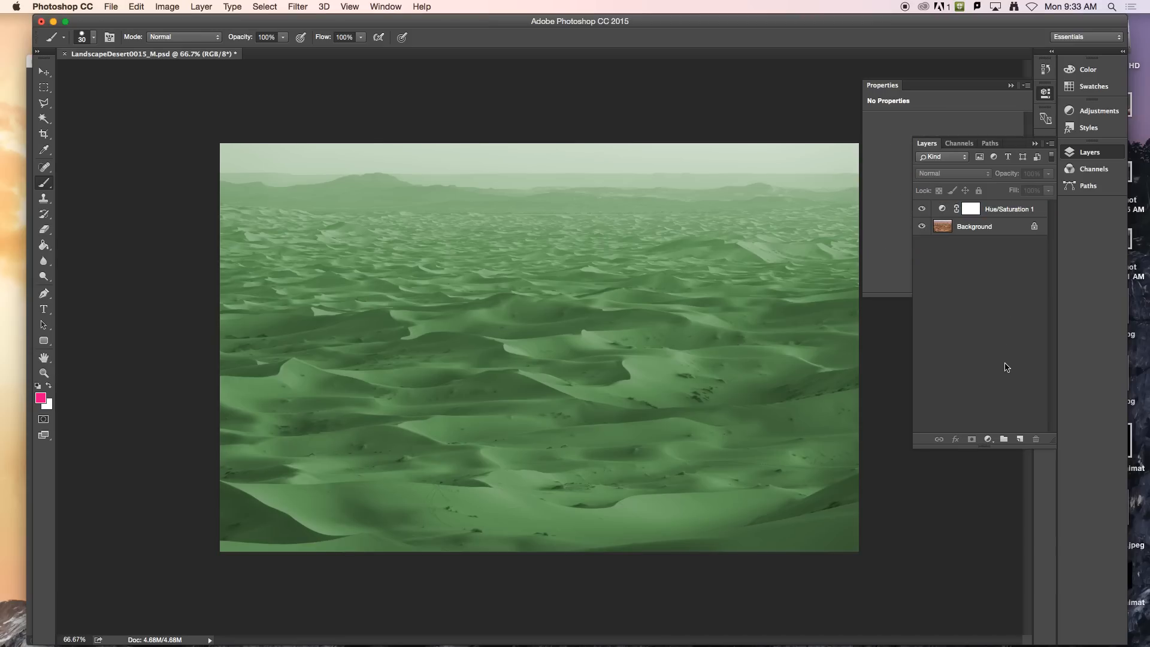
Step: Switch to Illustrator, update the traced desert image to the green version, and collapse Links
mouse_move(18, 231)
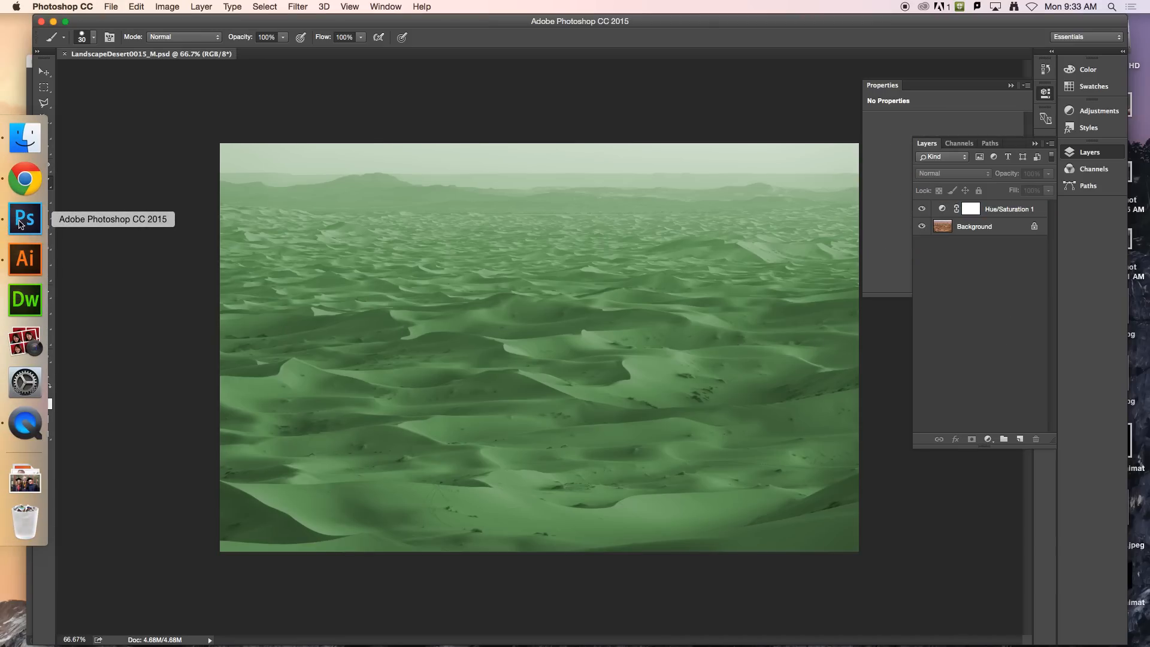
click(29, 257)
click(690, 355)
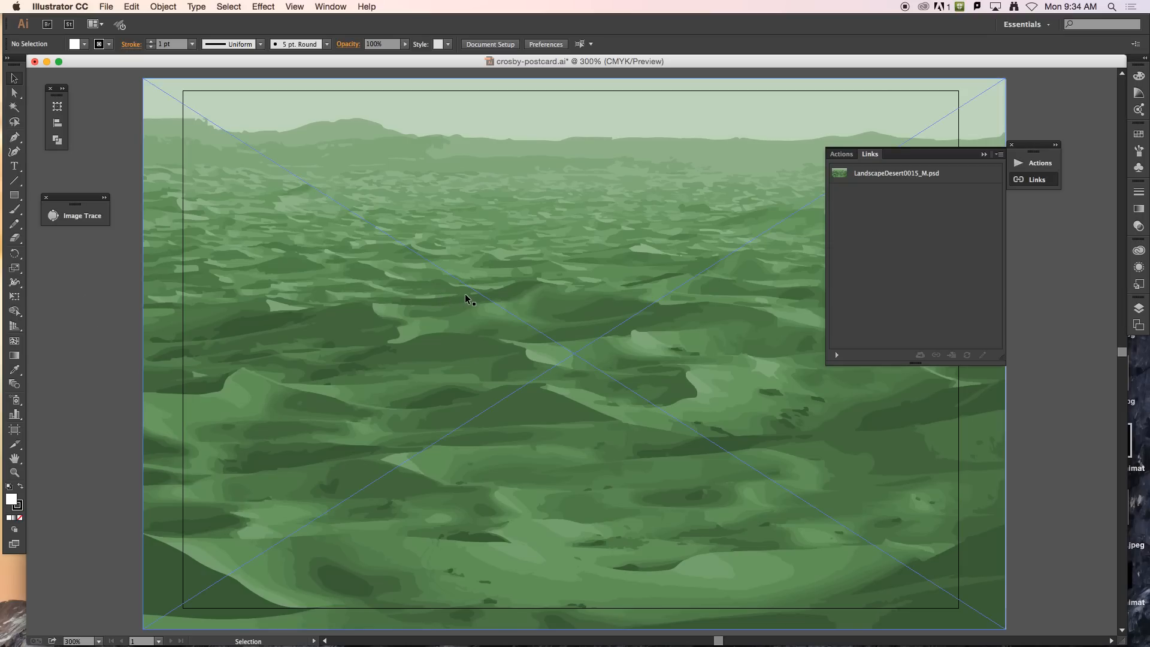
click(1034, 180)
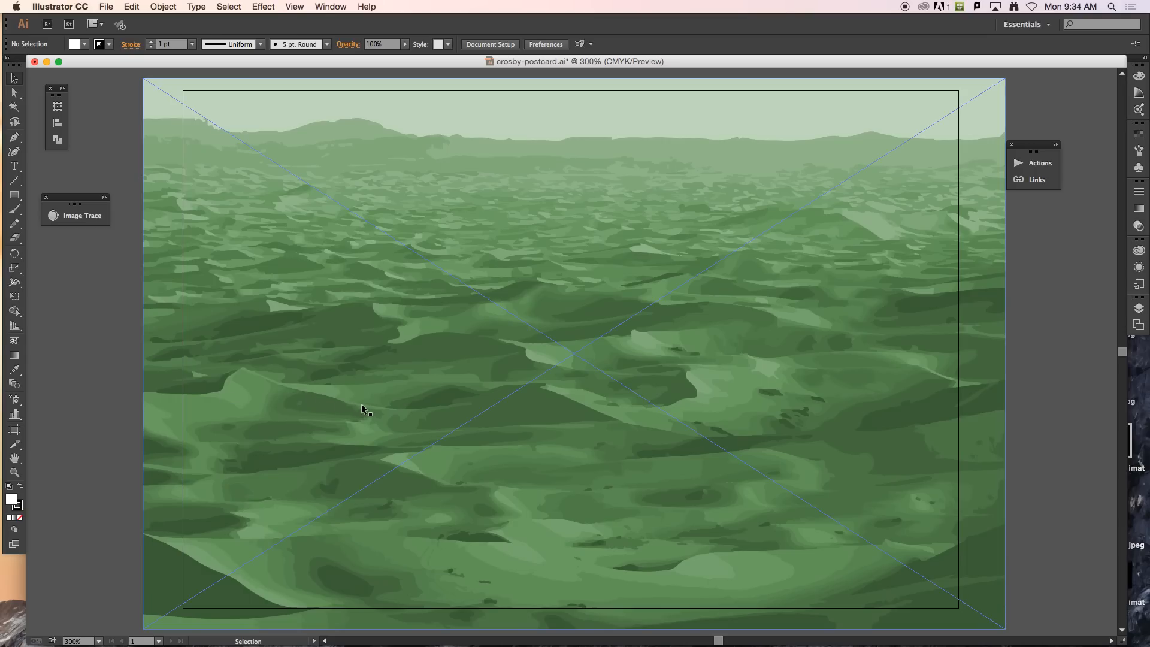
Step: Select the green tracing, expand the Image Trace settings, and reduce the maximum colors to 5
click(426, 396)
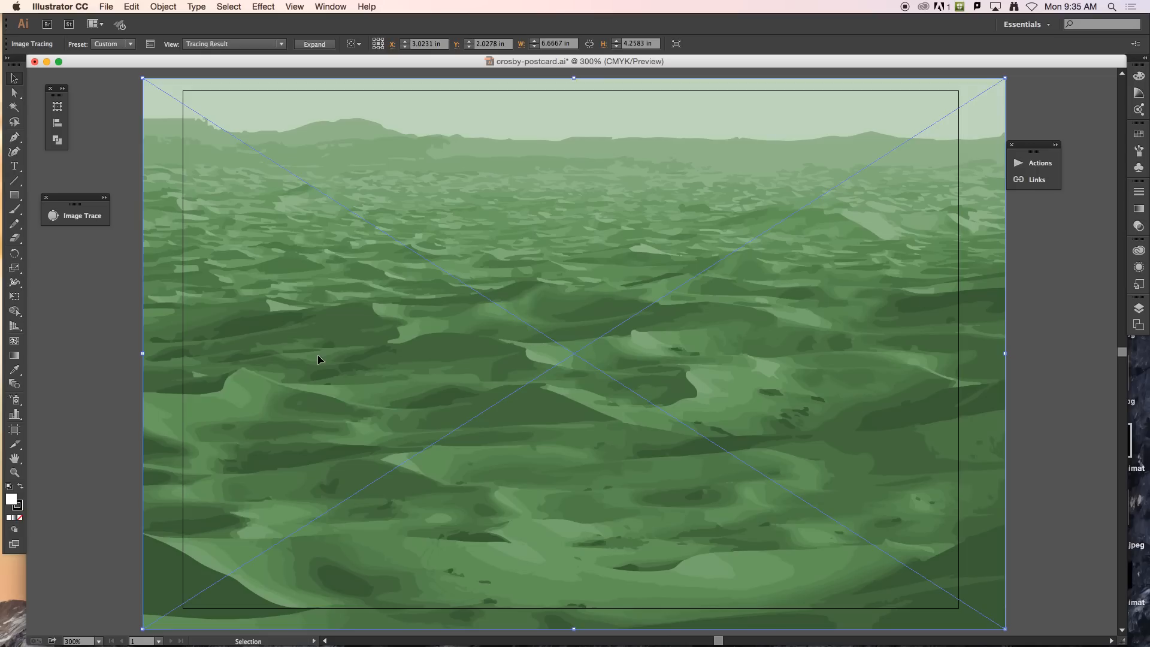
click(75, 215)
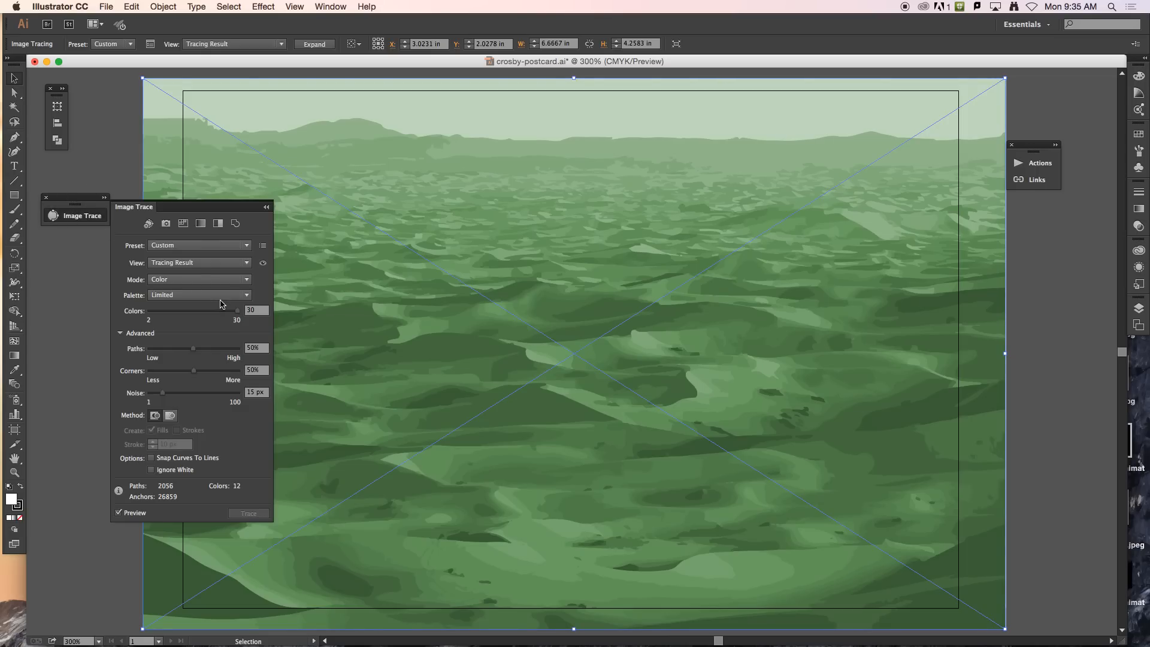
drag(237, 311, 160, 315)
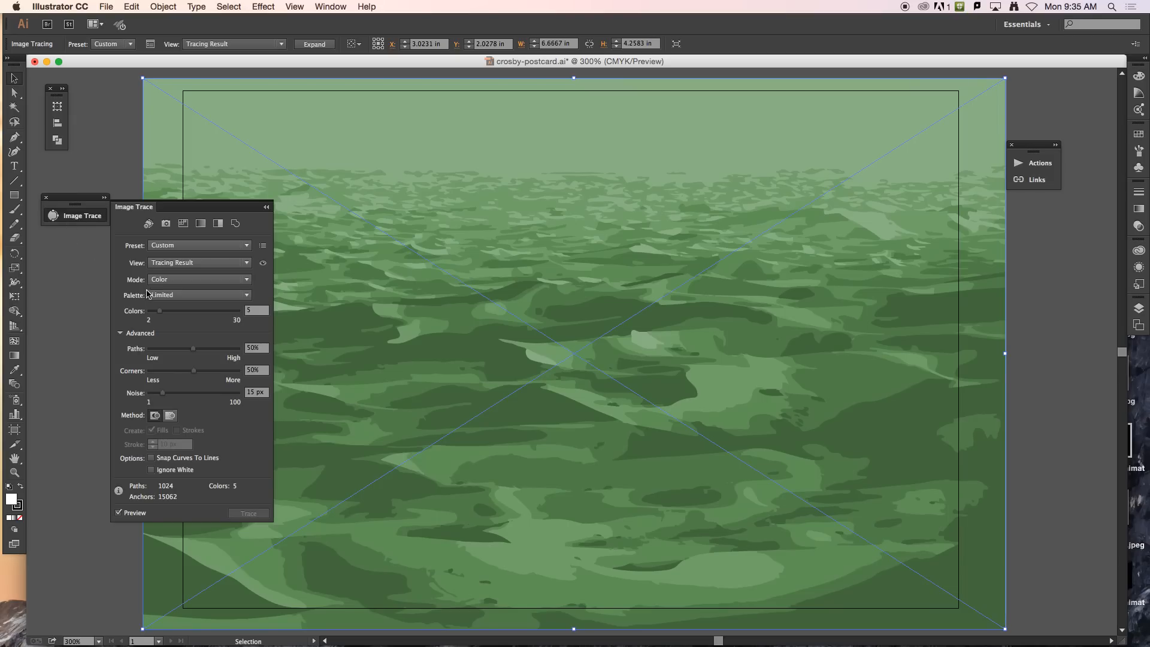
Step: Reduce the traced desert image to 4 colors and expand the tracing into editable vector paths
click(160, 313)
drag(160, 313, 156, 312)
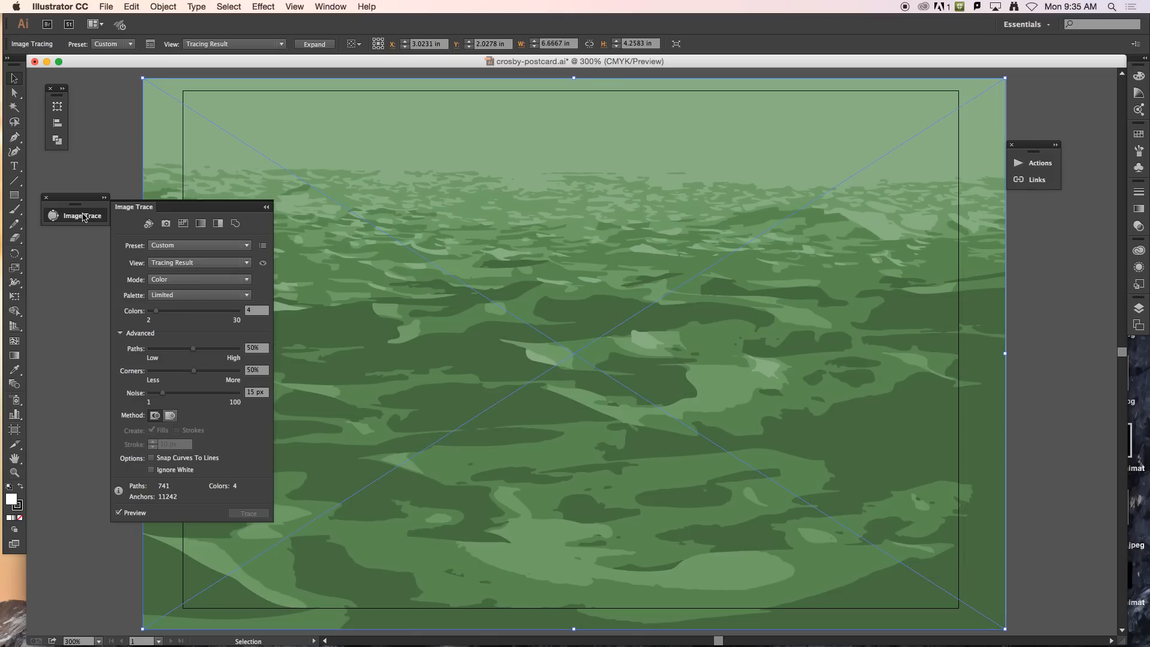
click(83, 217)
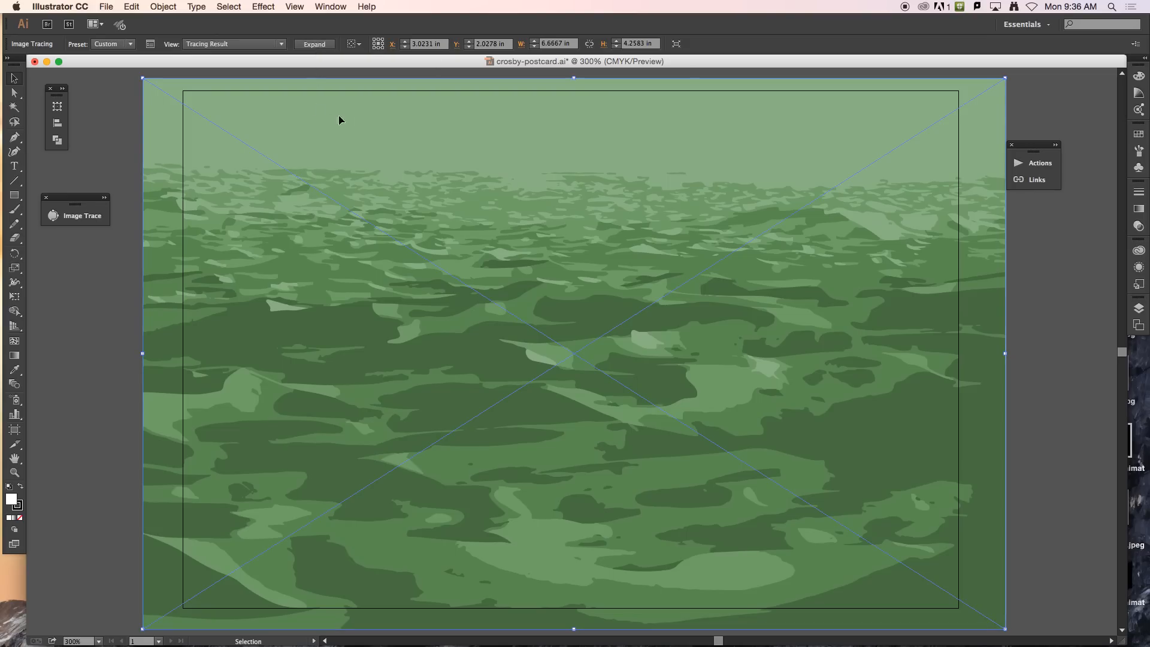
click(315, 44)
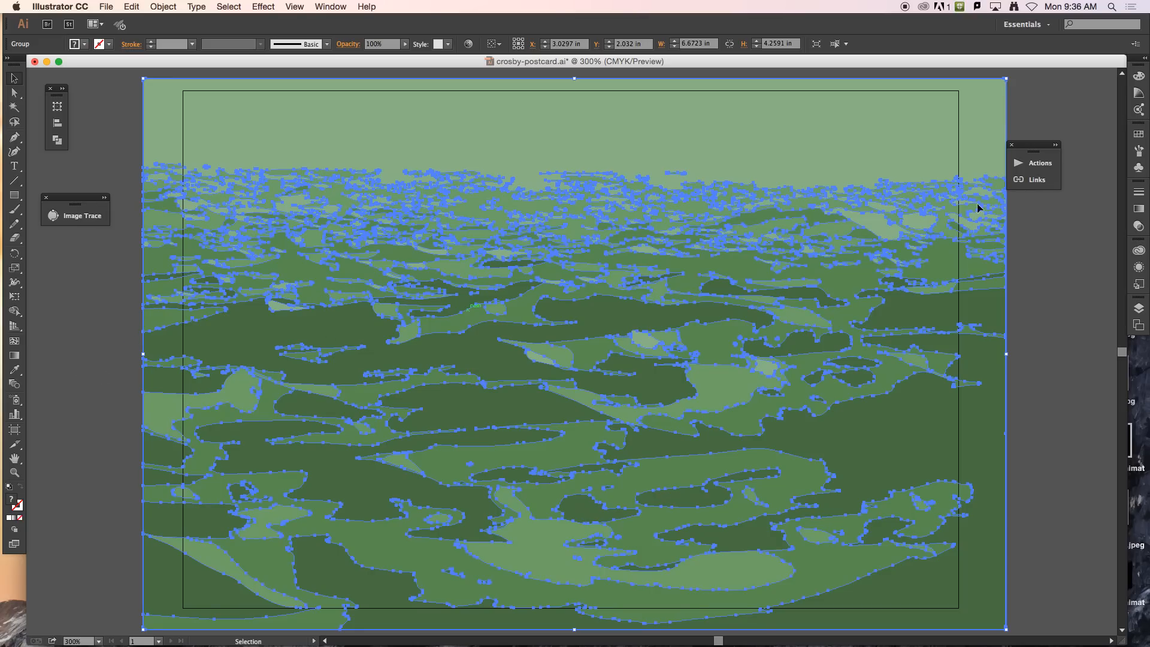
Step: Check Links for the expanded artwork and reselect the expanded group
click(1033, 179)
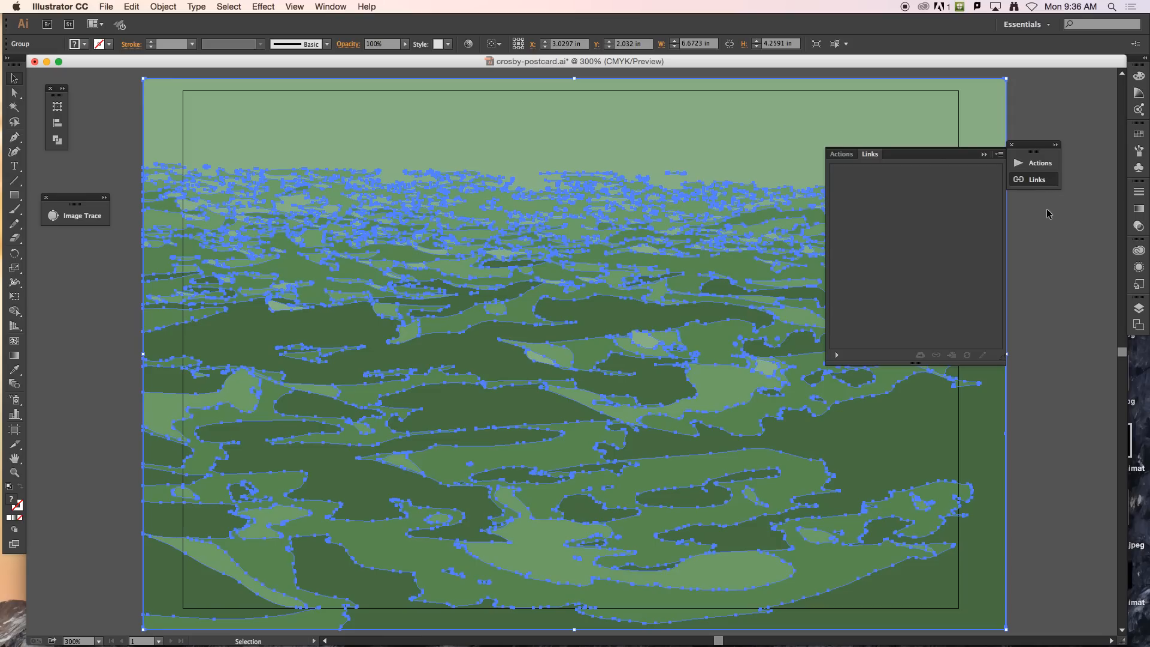
click(1042, 238)
click(812, 161)
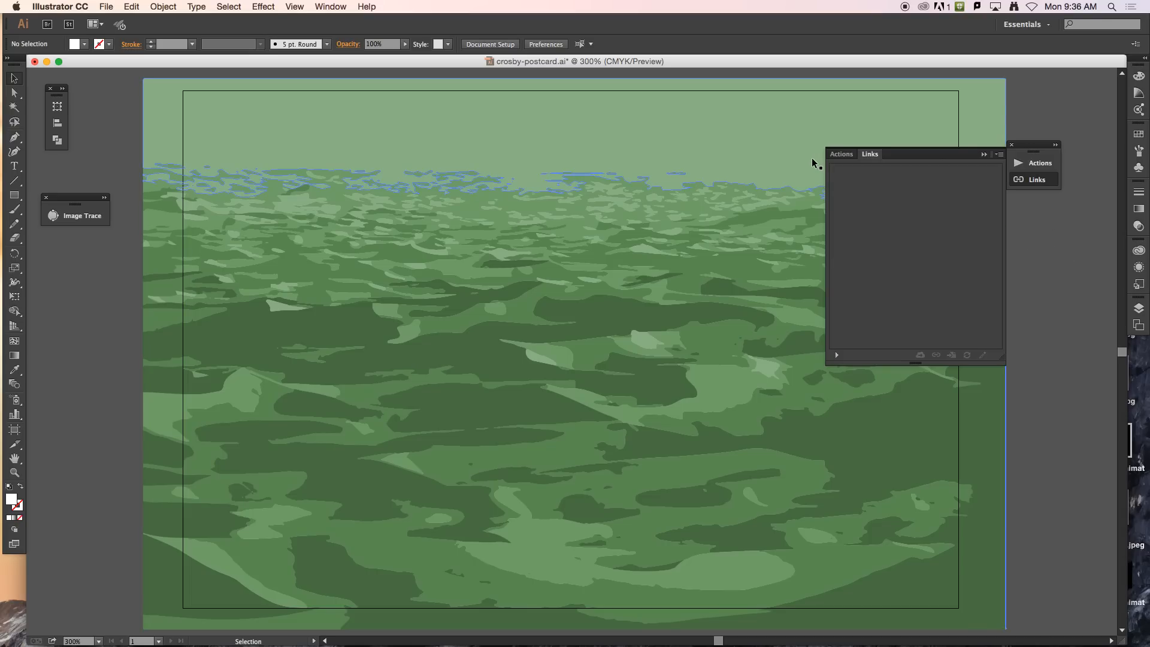
Step: Ungroup the expanded tracing, deselect its shapes, and collapse Links
click(170, 7)
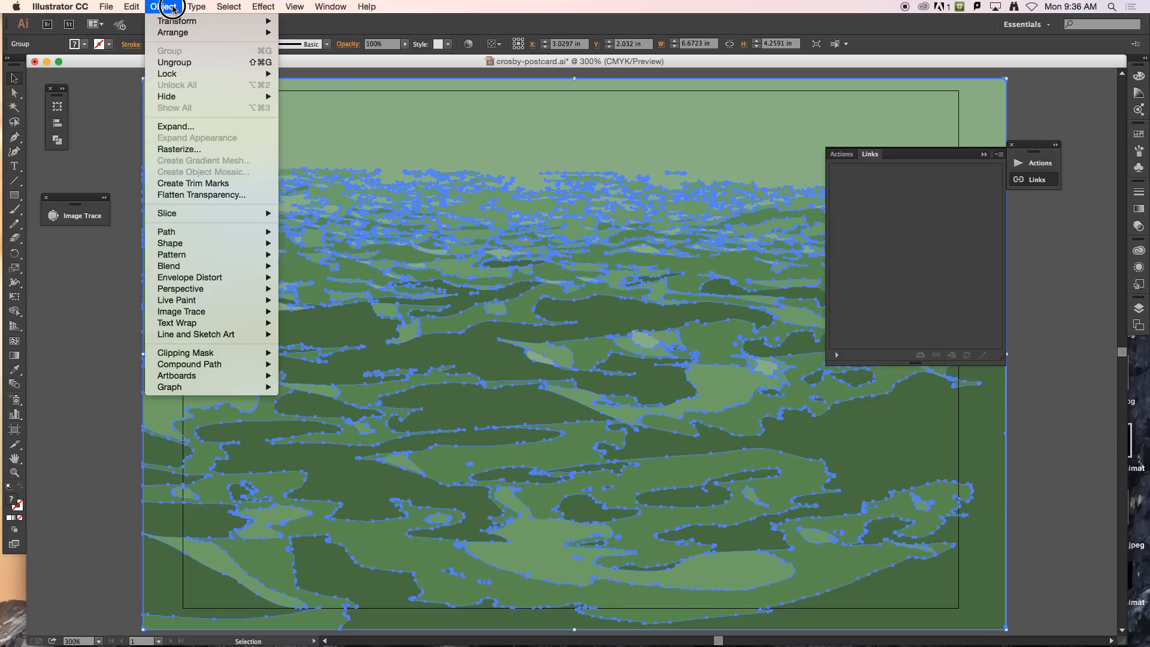
click(182, 68)
click(105, 143)
click(170, 132)
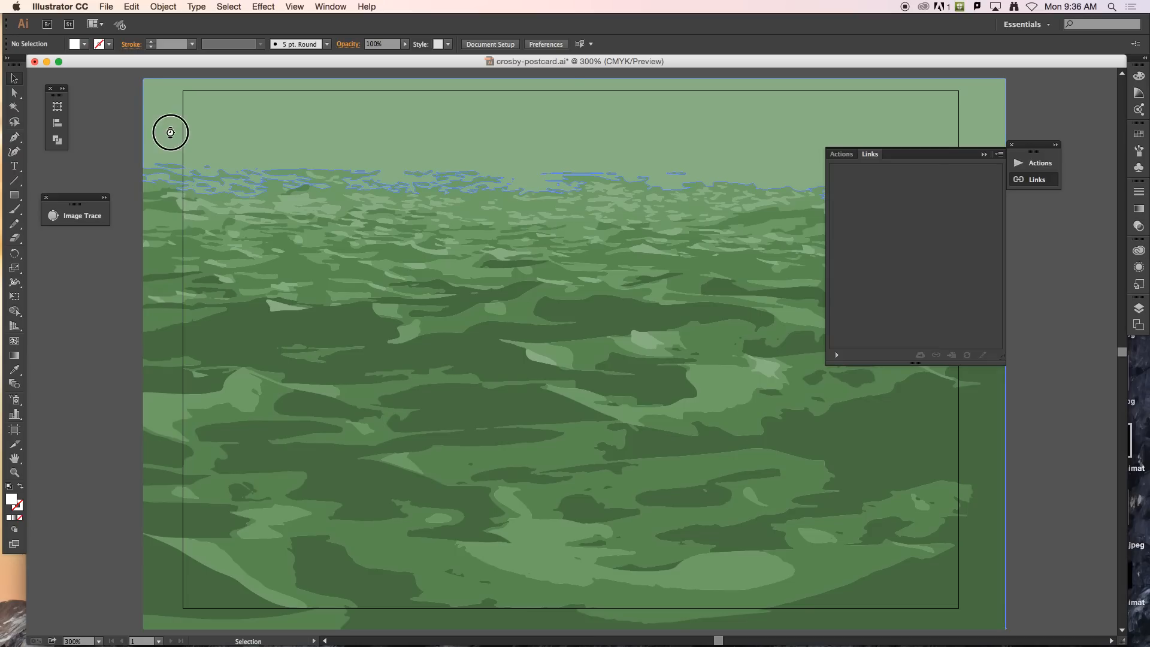
click(109, 146)
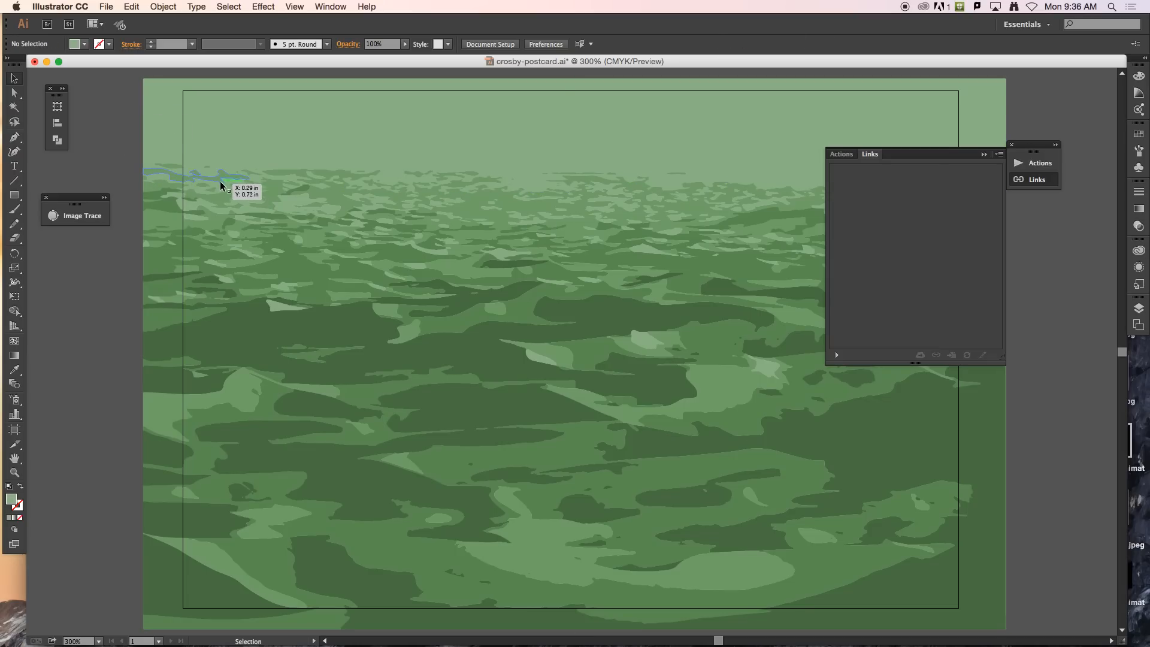
click(1042, 180)
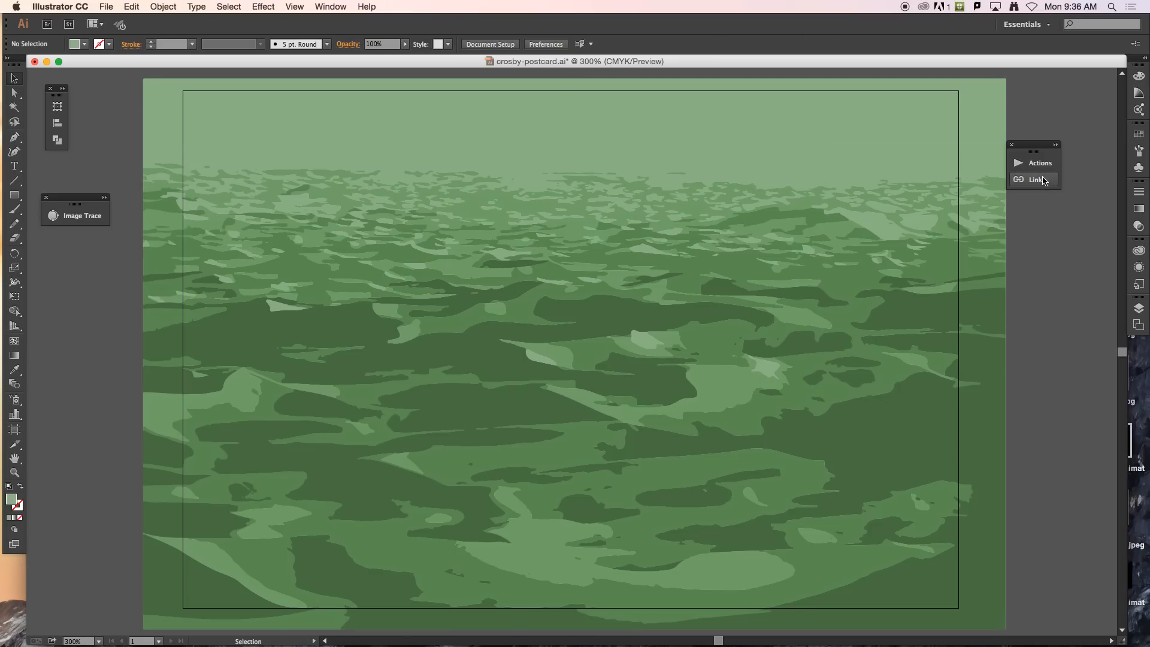
Step: Reshape the medium-green shape in the lower center of the artwork with Direct Selection by moving an anchor point and its handle
key(super+=)
key(super+=)
key(space)
drag(668, 523, 677, 359)
key(a)
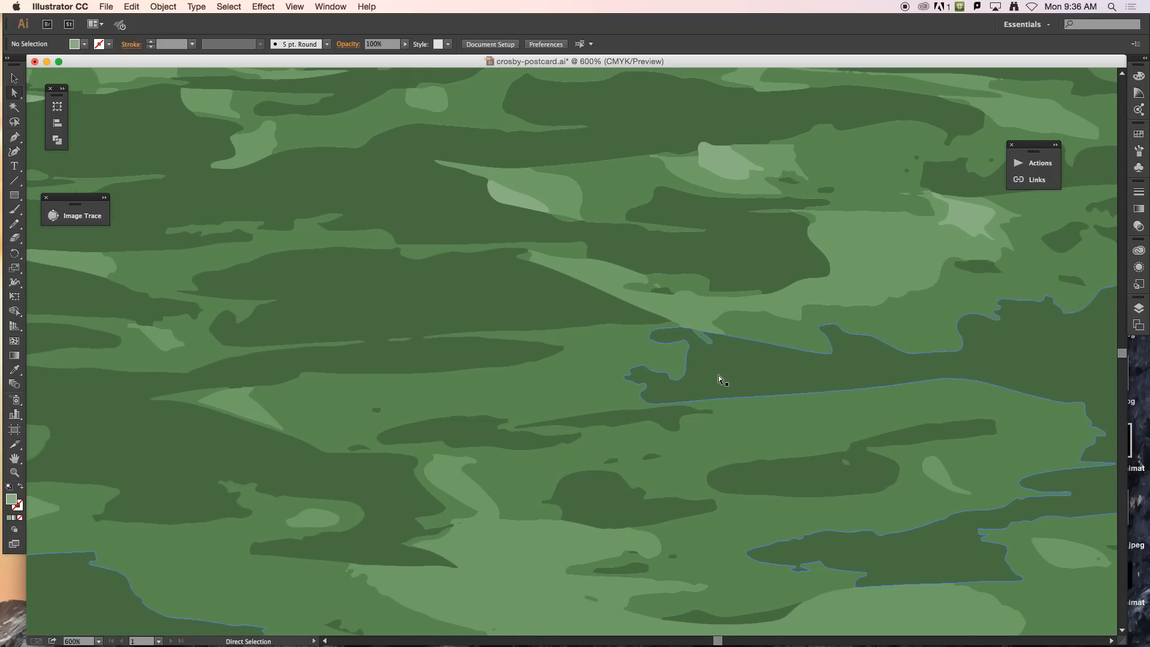
click(718, 375)
drag(669, 403, 617, 413)
key(super+z)
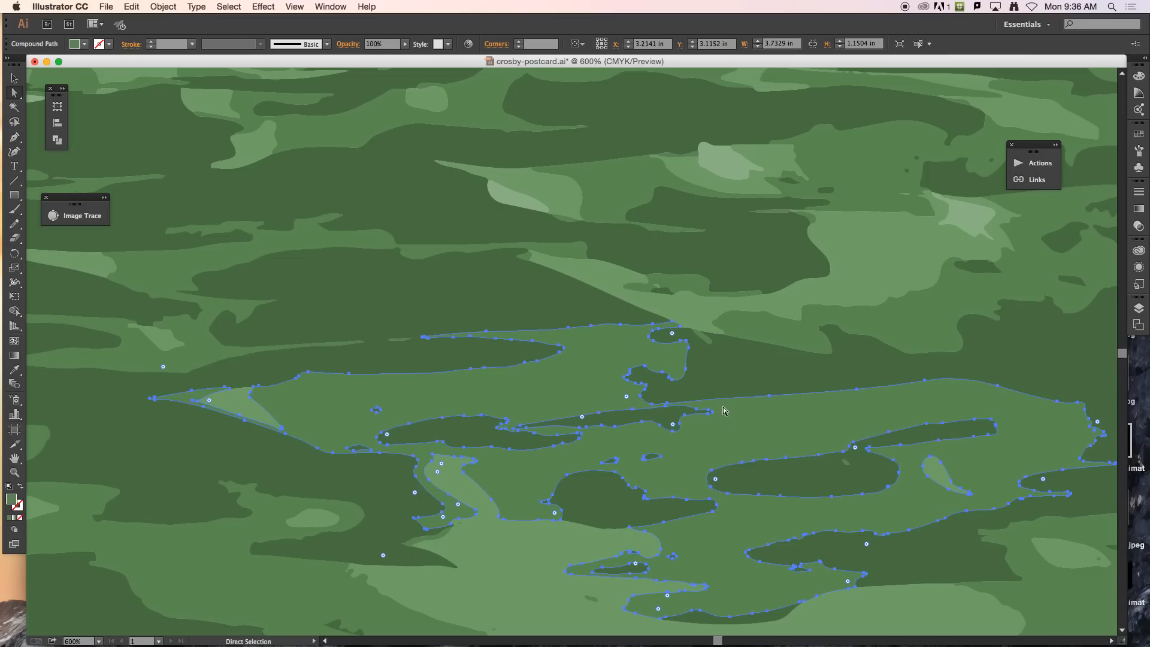
click(670, 406)
drag(669, 407, 732, 366)
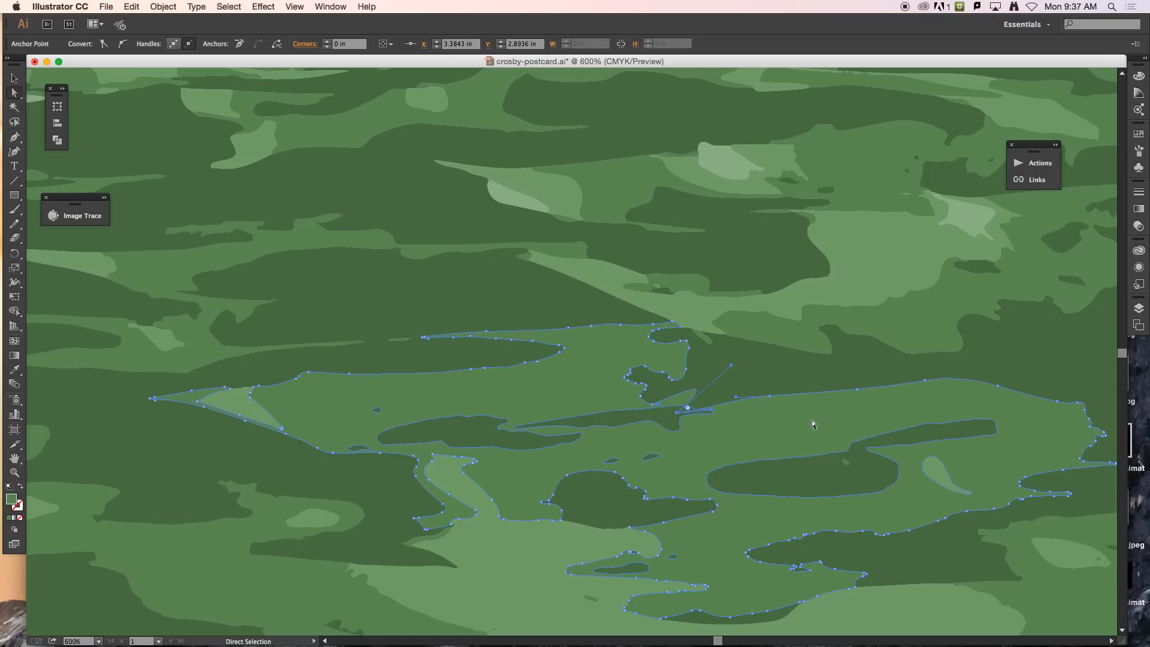
Step: View the whole postcard at 200% magnification with nothing selected and check Links again
key(super+minus)
key(super+minus)
key(super+minus)
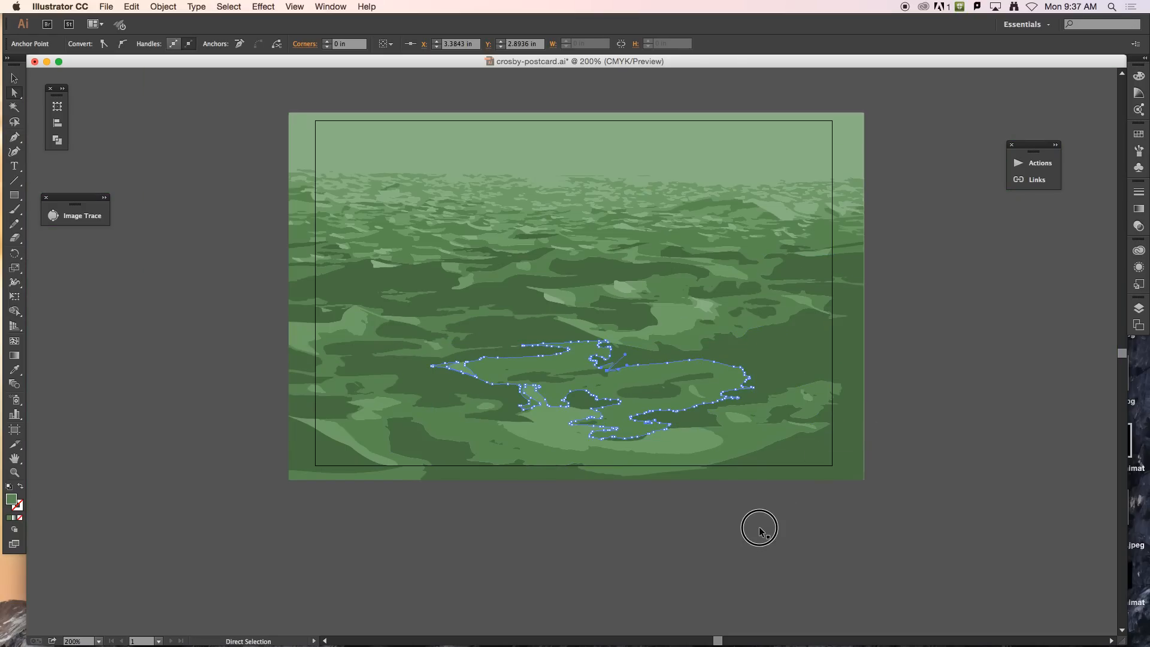
click(760, 532)
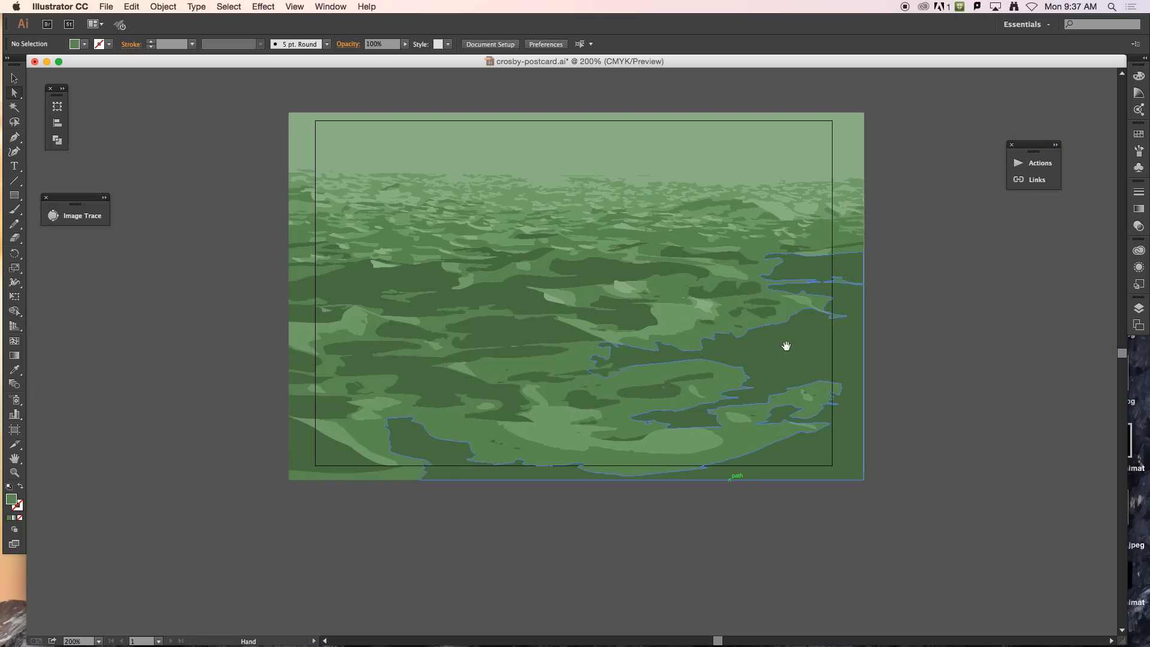
drag(783, 341, 768, 411)
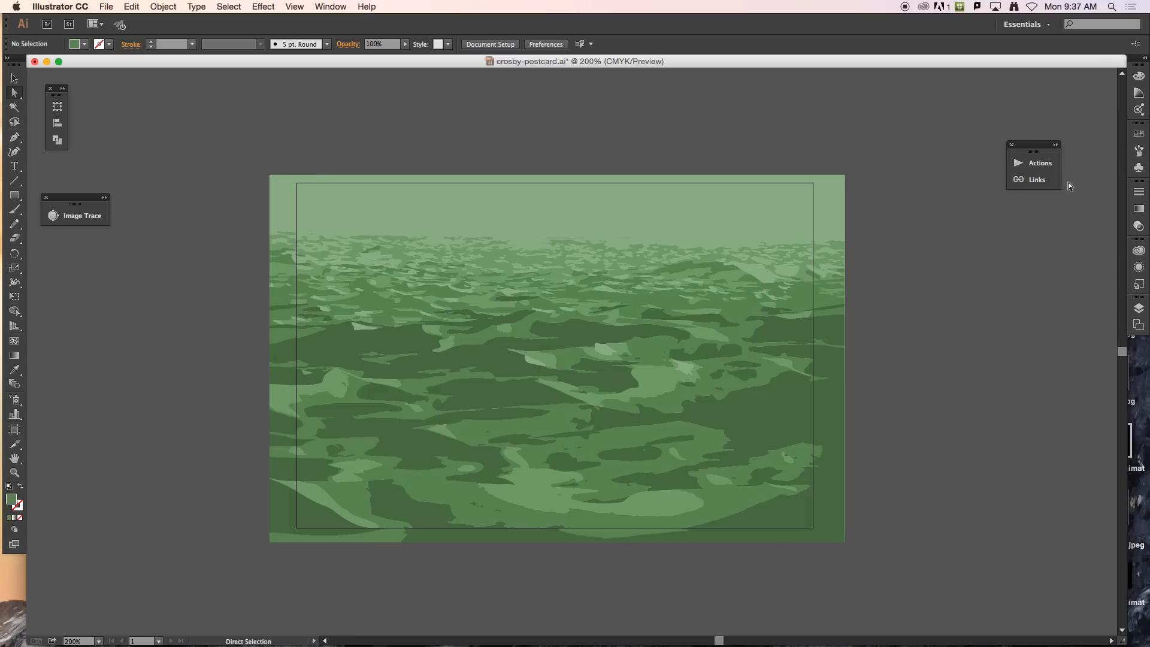
click(1033, 179)
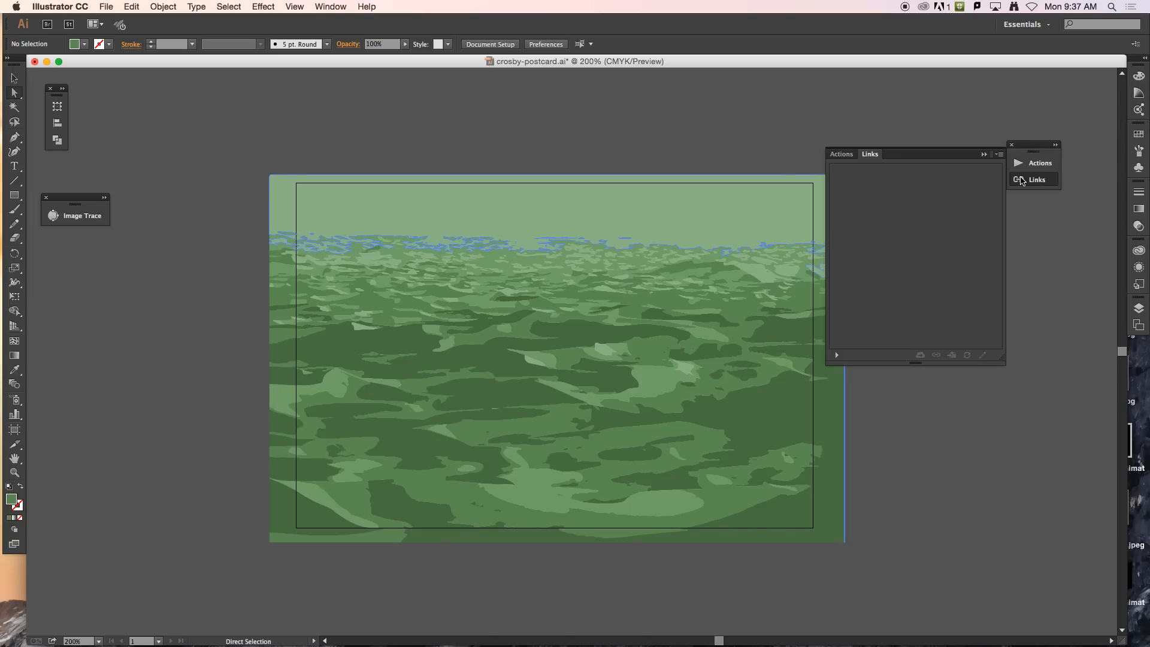
click(1022, 181)
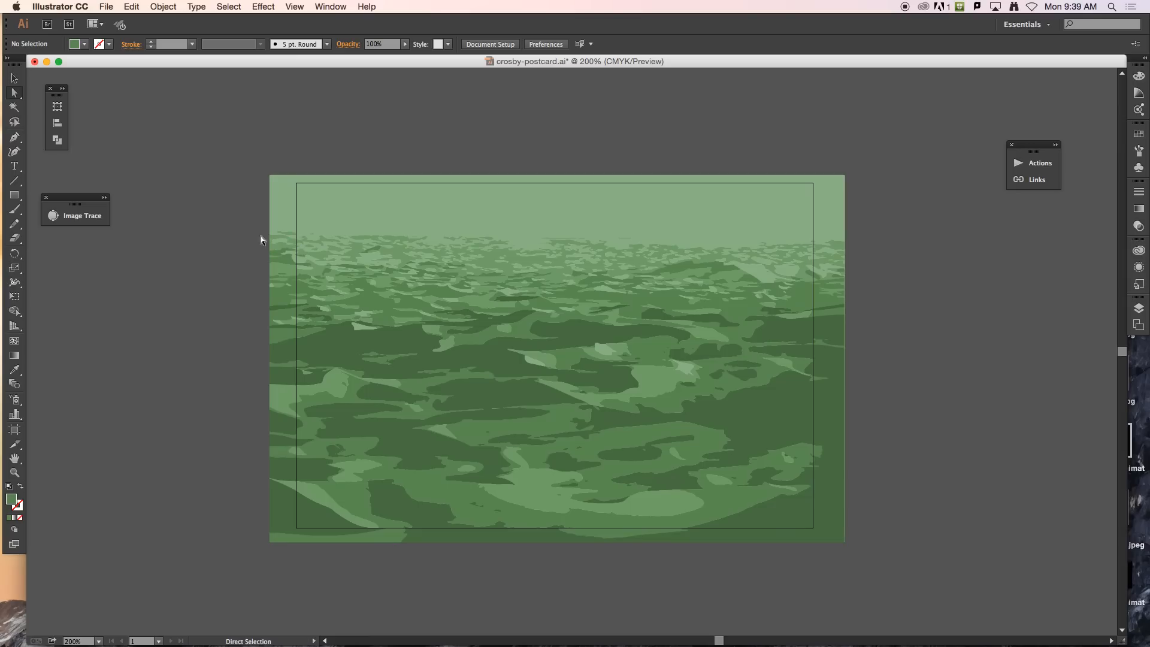
click(263, 7)
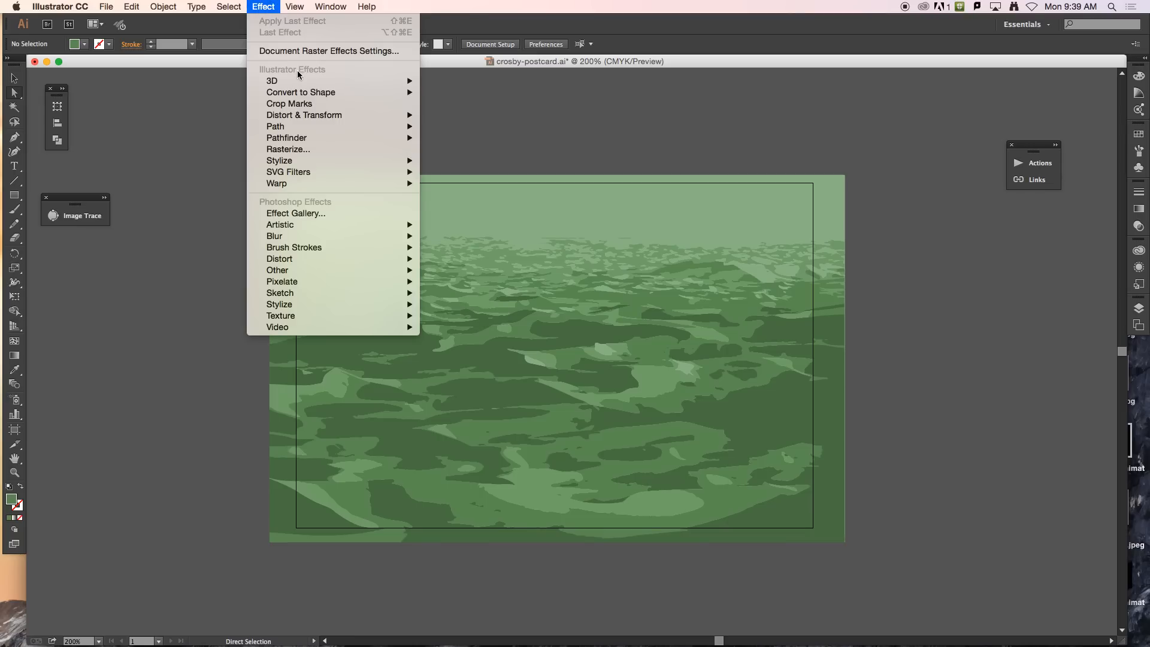
mouse_move(300, 81)
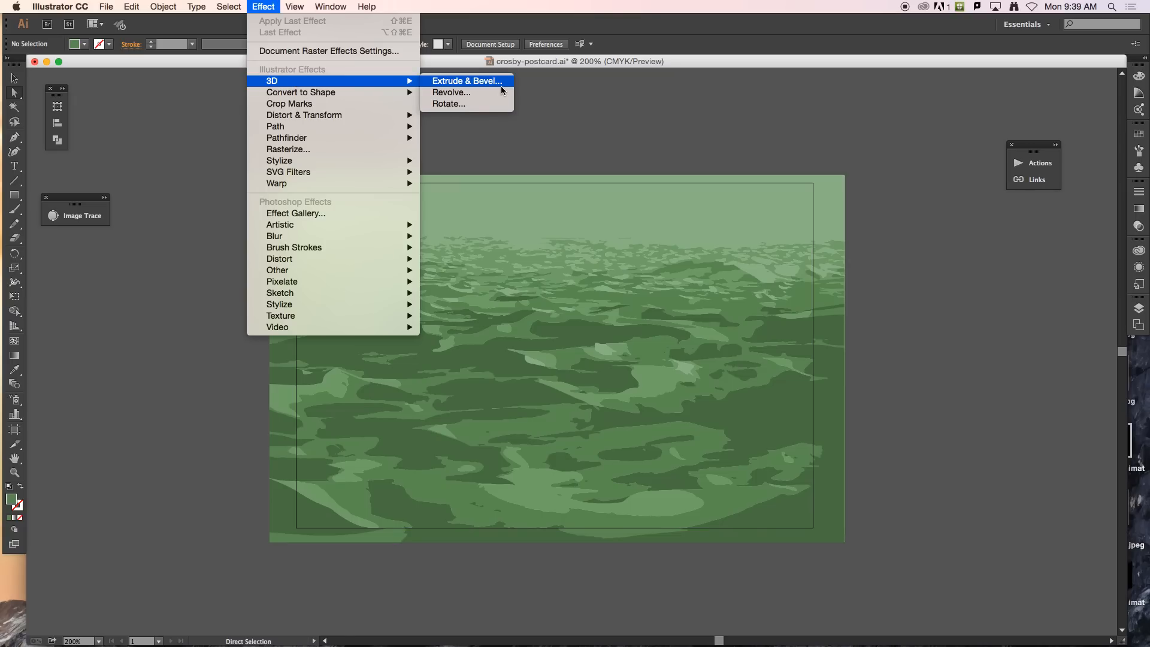
click(699, 84)
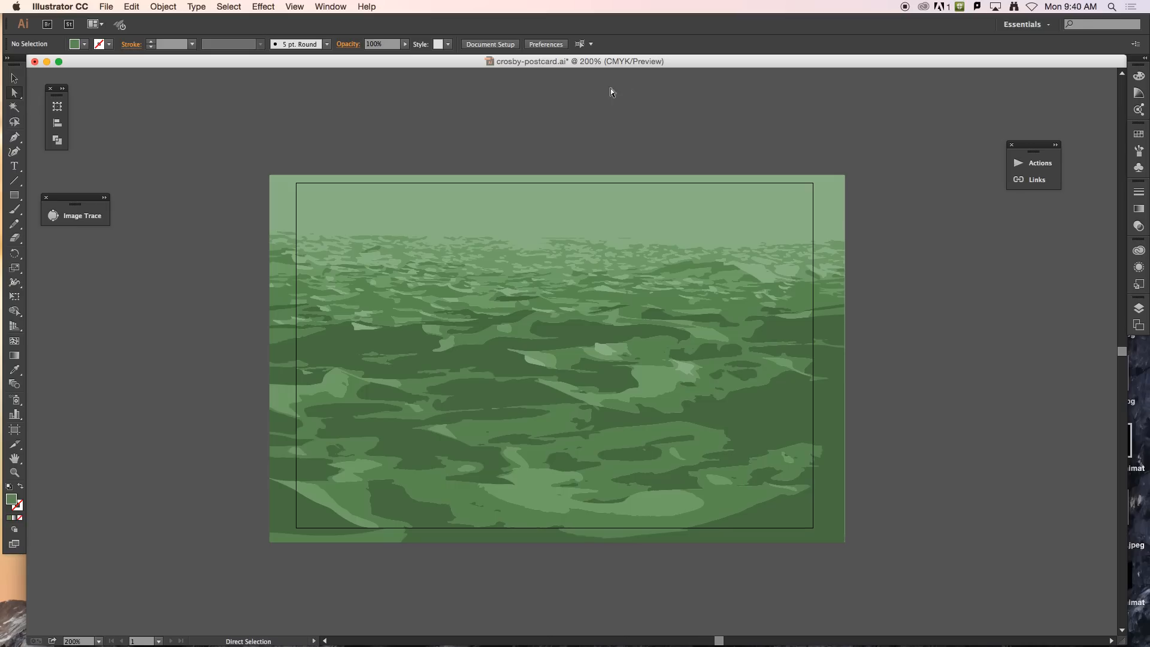
click(263, 7)
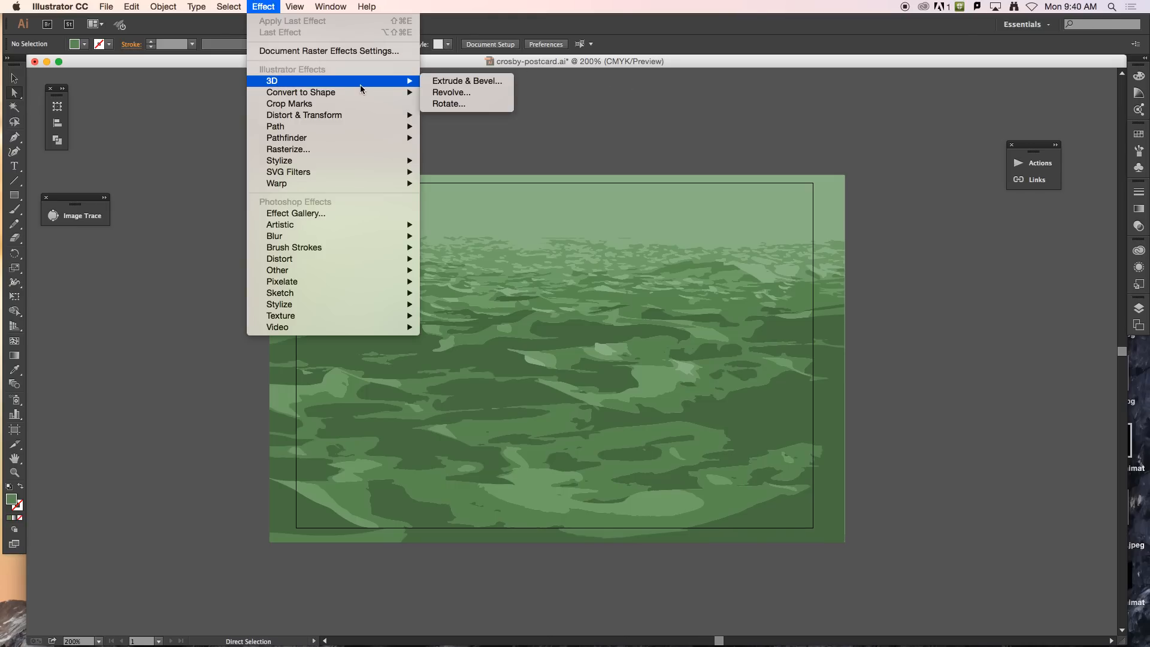
click(699, 66)
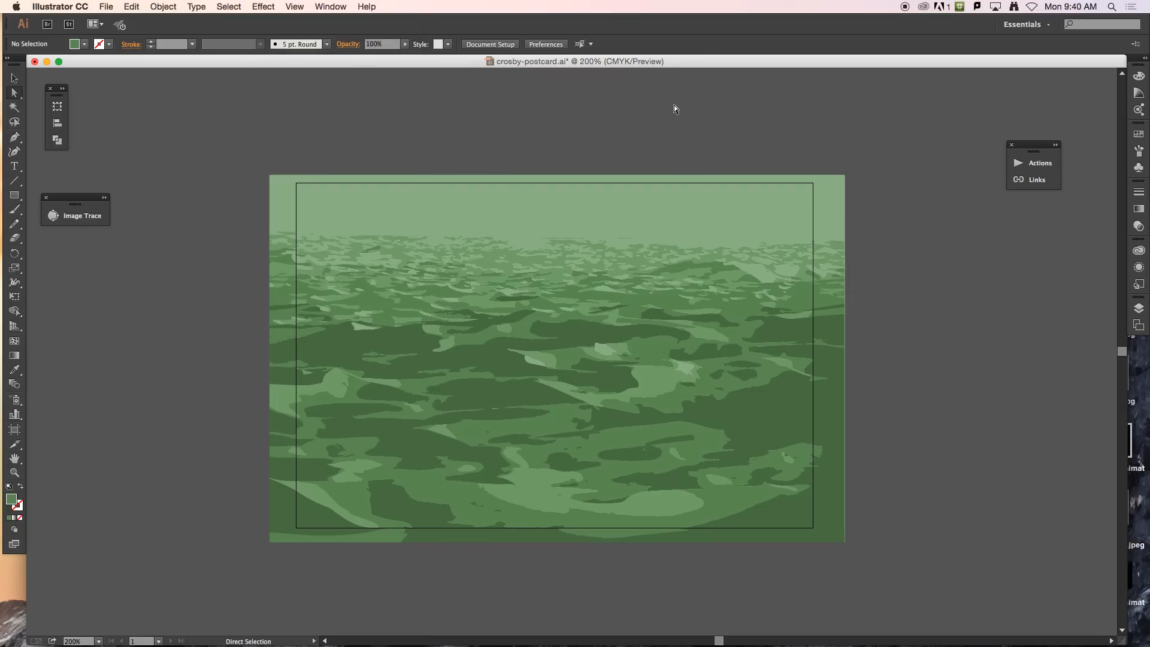